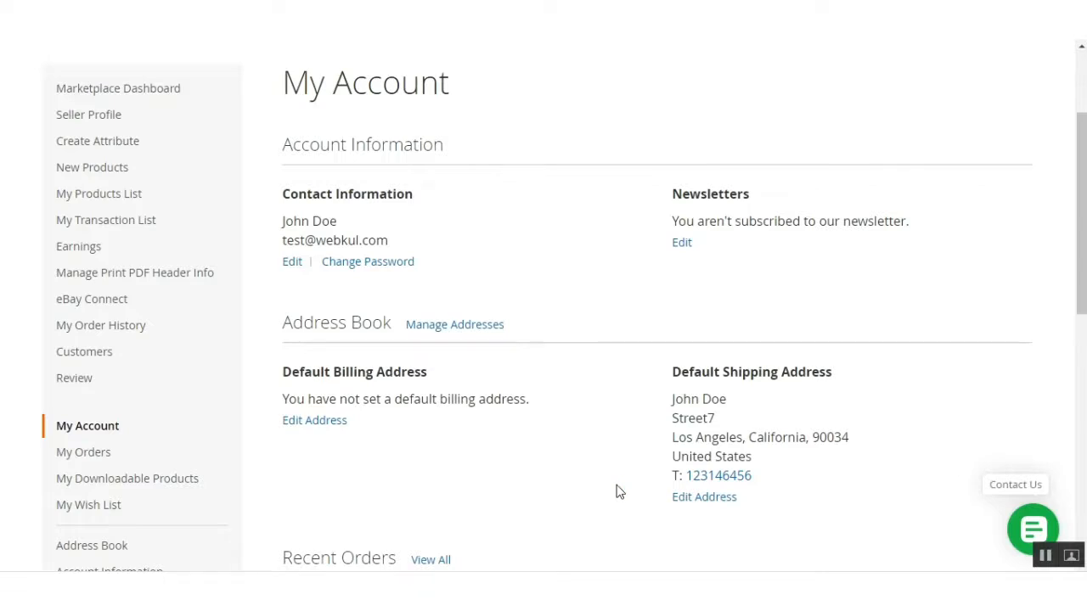
Open the eBay Connect configuration page from Marketplace Management in the admin panel.
mouse_move(133, 299)
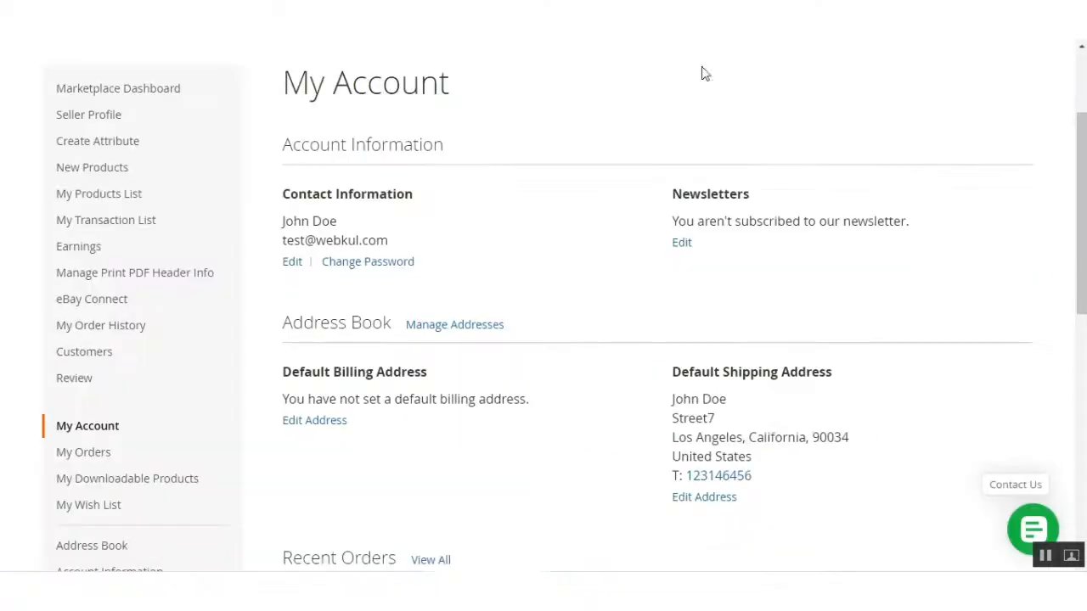
mouse_move(119, 297)
mouse_move(87, 308)
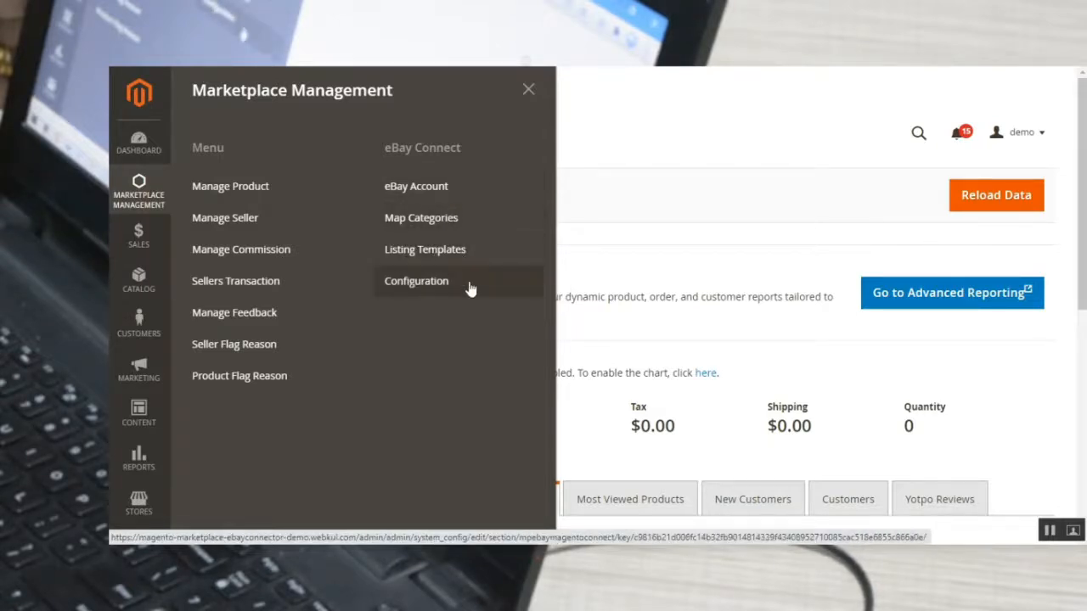
left_click(416, 281)
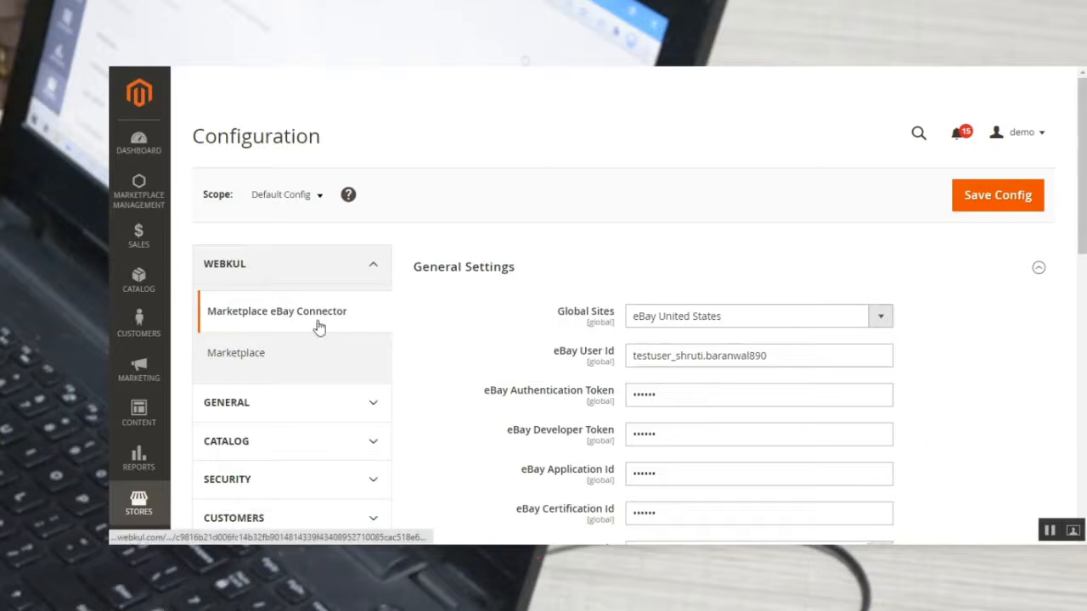
Collapse the General Settings, Platform Event Notification and Import eBay Categories sections, leaving only General Settings expanded again.
left_click(442, 270)
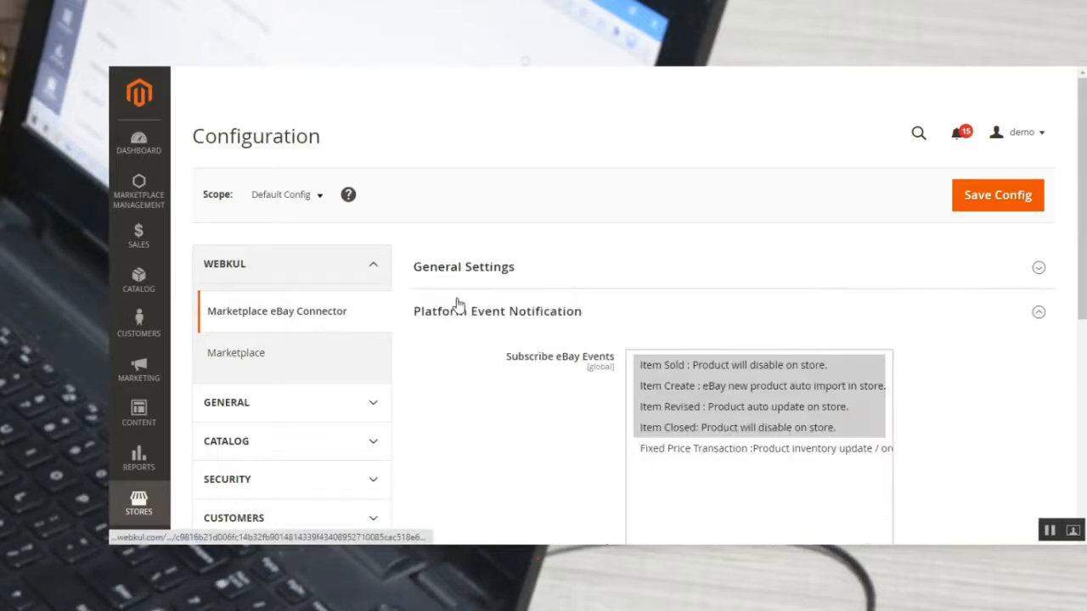
left_click(461, 313)
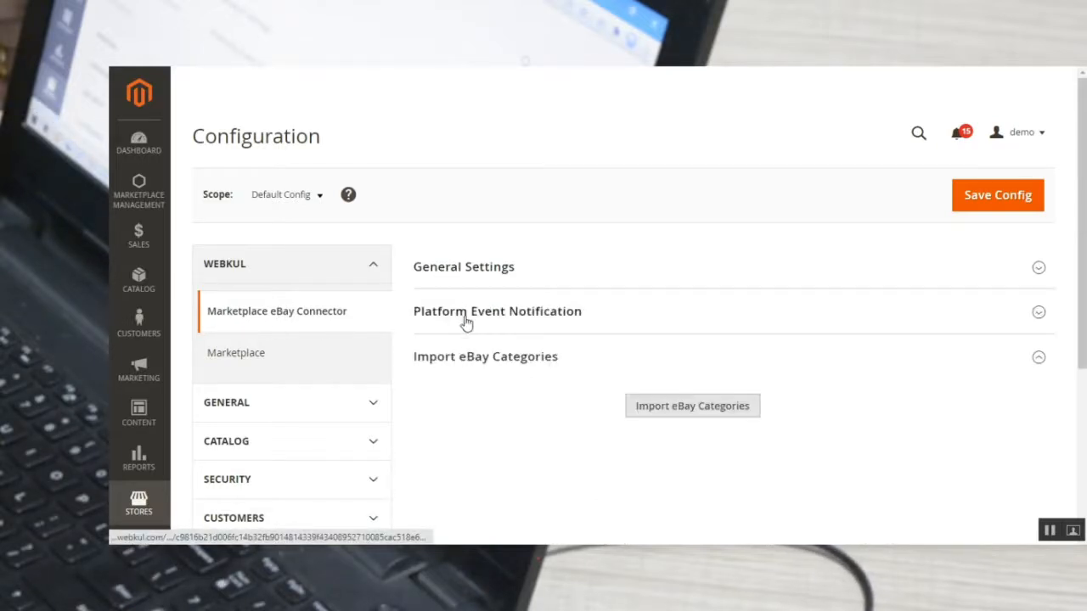
left_click(476, 360)
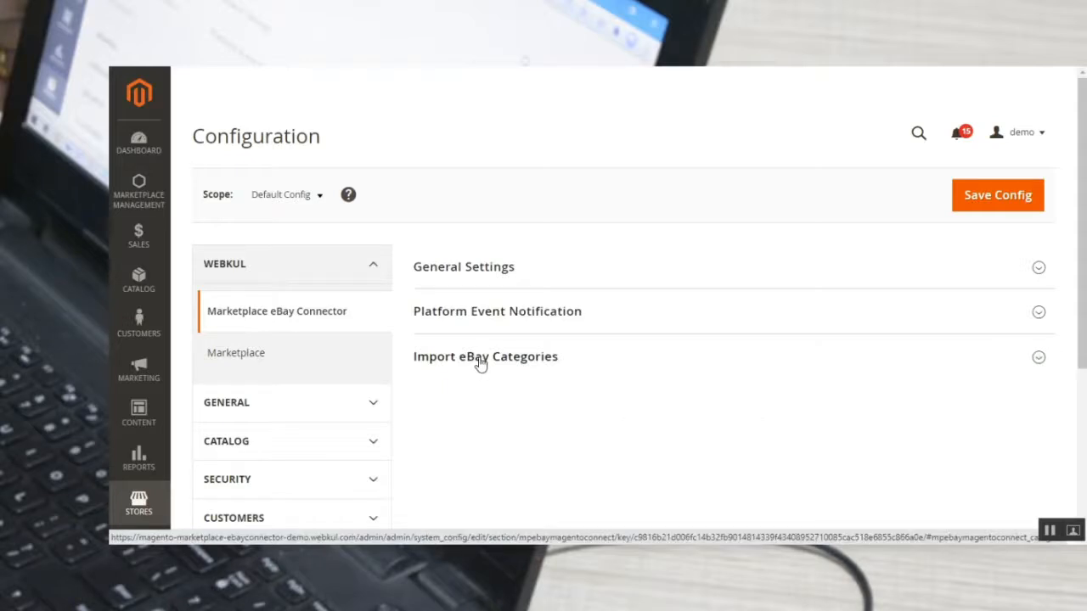
left_click(472, 271)
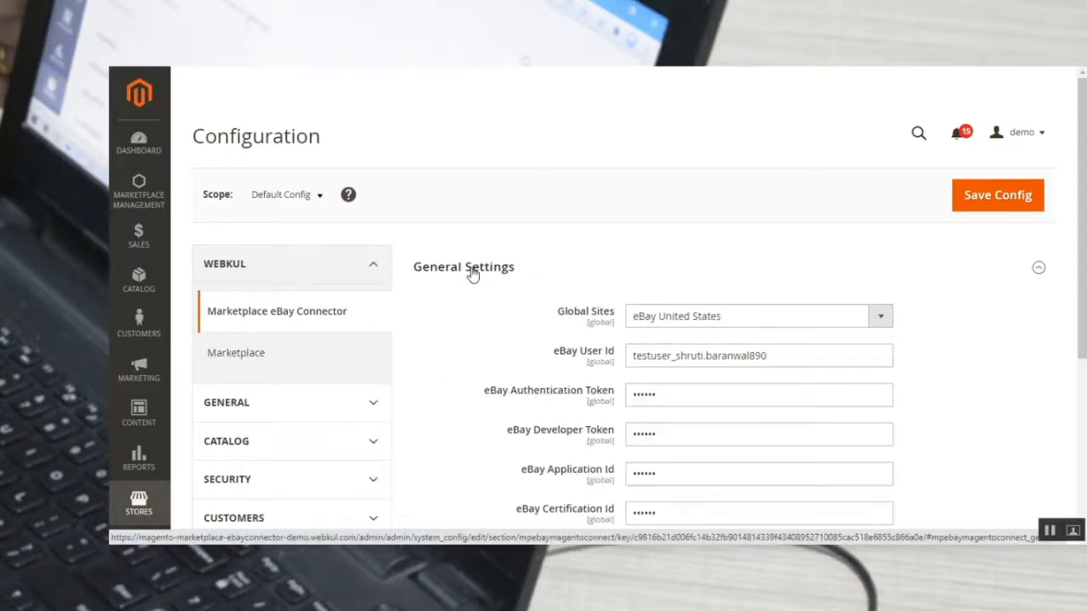
View the available eBay sites for the Global Sites setting and leave the selection at eBay United States.
mouse_move(1082, 230)
left_mouse_down()
mouse_move(1082, 315)
mouse_move(1082, 235)
left_mouse_up()
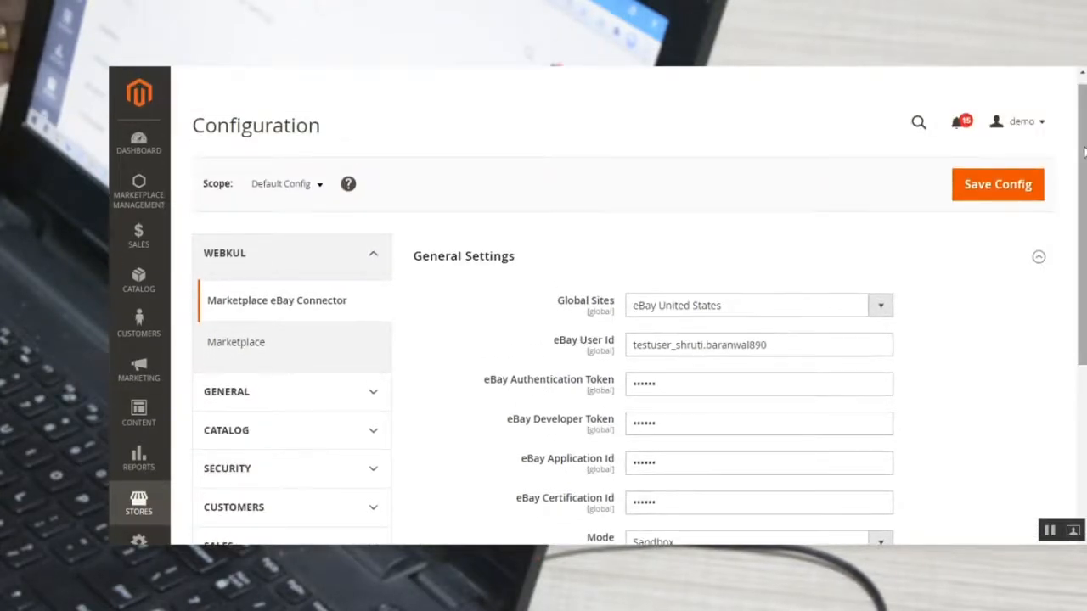
left_click_drag(1082, 151, 1081, 201)
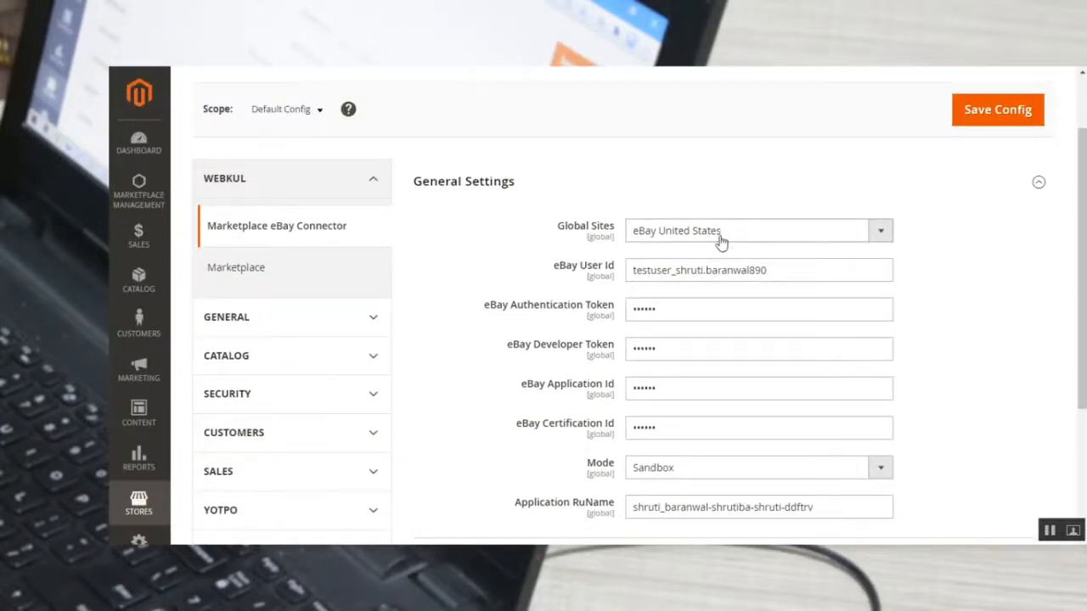
left_click(753, 235)
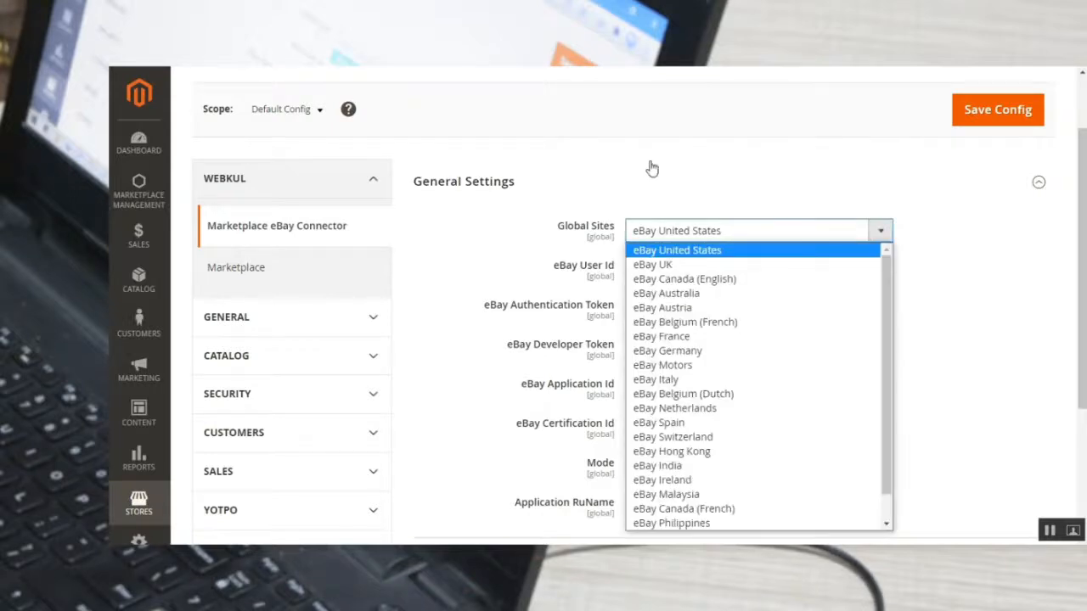
left_click(603, 167)
left_click(595, 195)
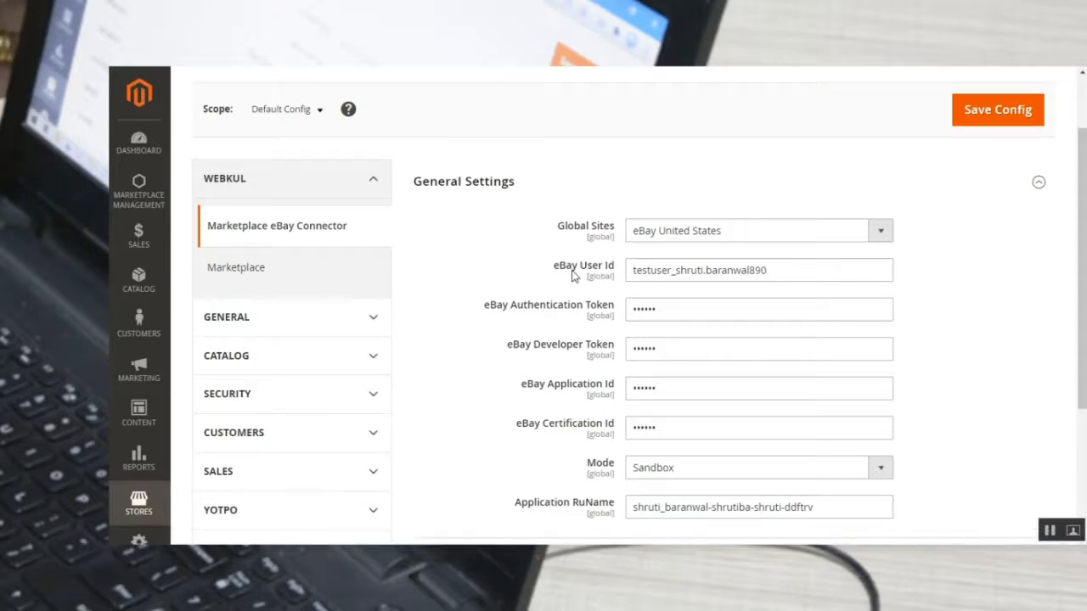
Review the eBay Developer Token, Application Id and Certification Id fields, and dismiss the browser's password warning.
scroll(742, 315, "down", 3)
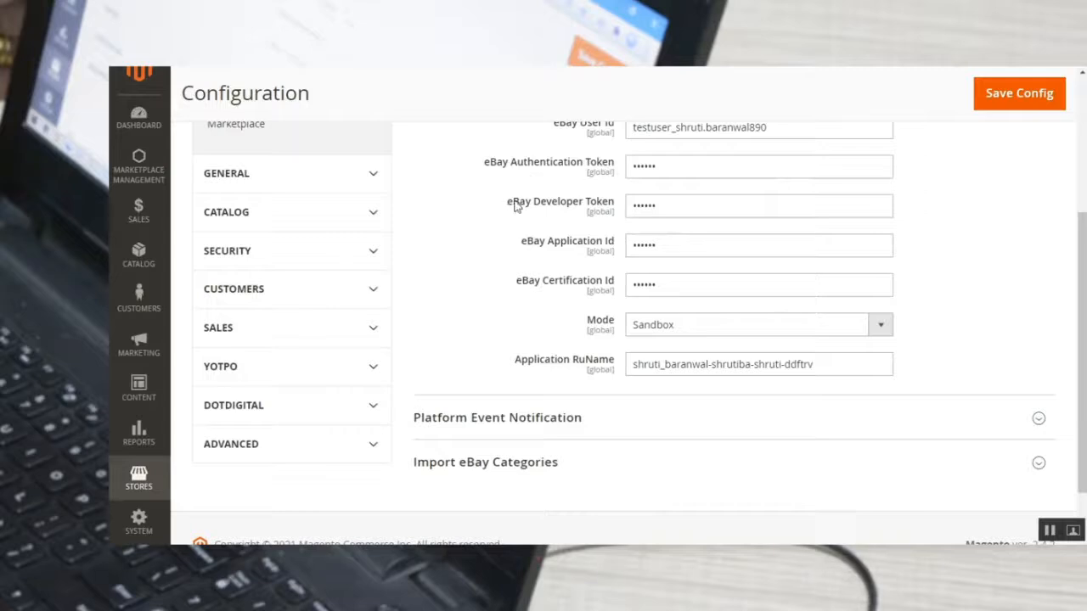
left_click_drag(511, 204, 611, 205)
left_click_drag(529, 247, 603, 247)
left_click_drag(529, 282, 612, 281)
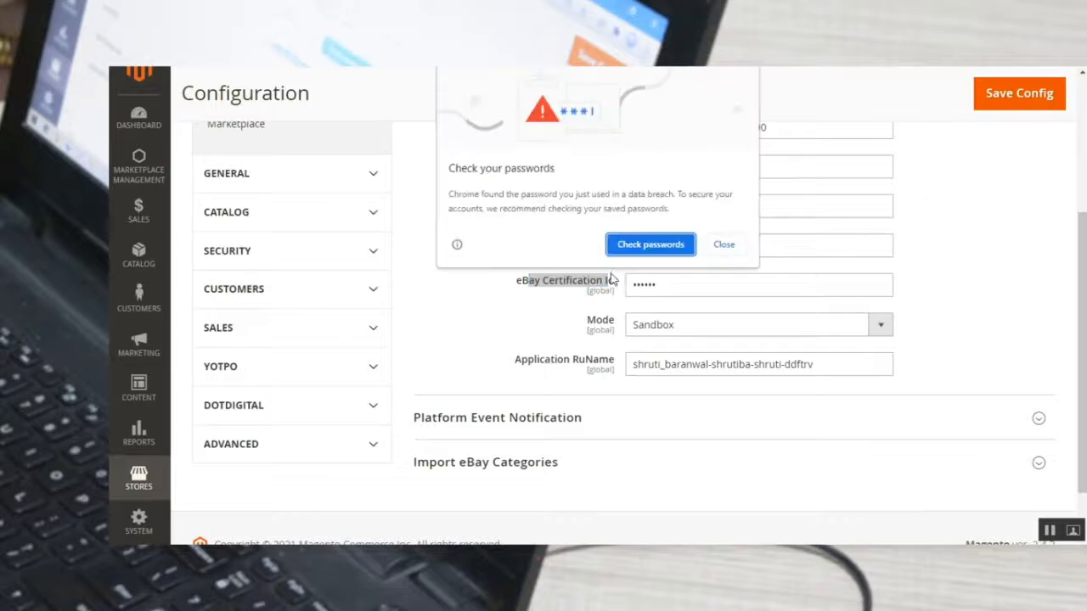
left_click(722, 244)
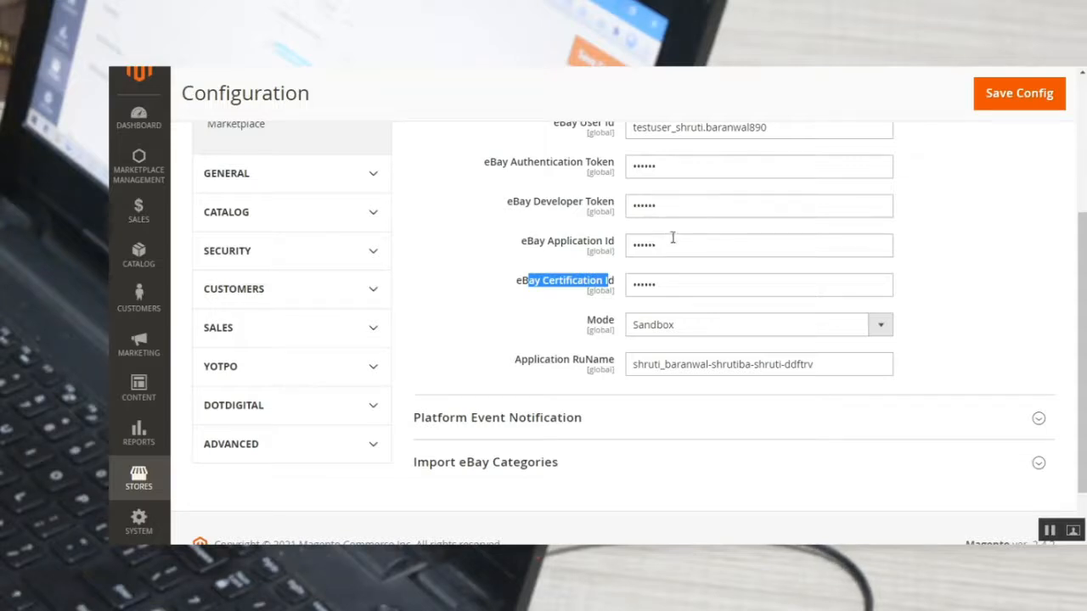
View the options of the Mode setting in General Settings and keep Sandbox selected.
scroll(616, 244, "up", 1)
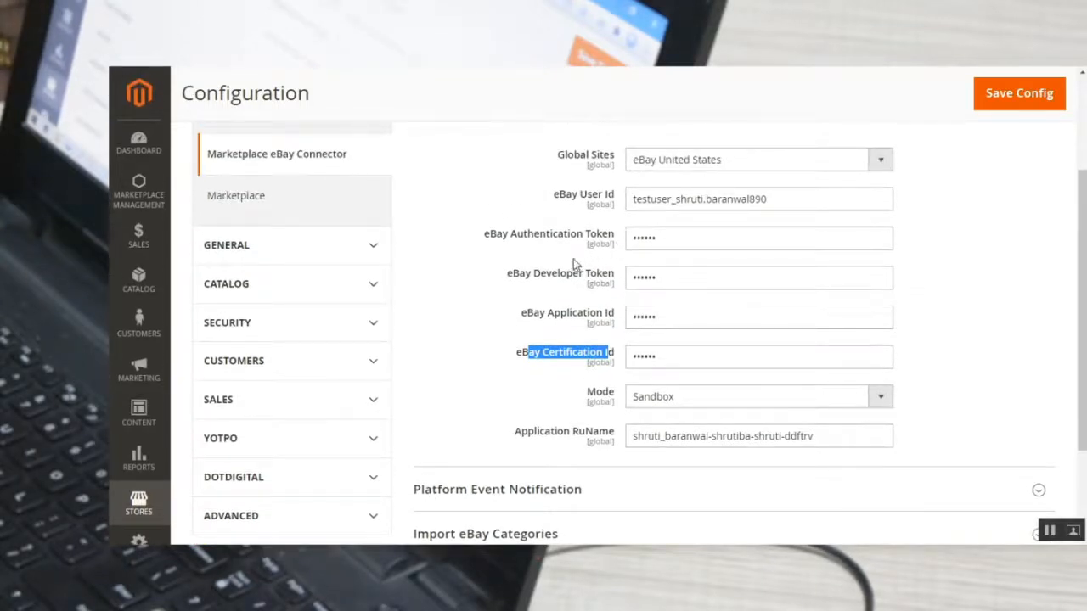
scroll(575, 338, "down", 1)
scroll(575, 343, "down", 2)
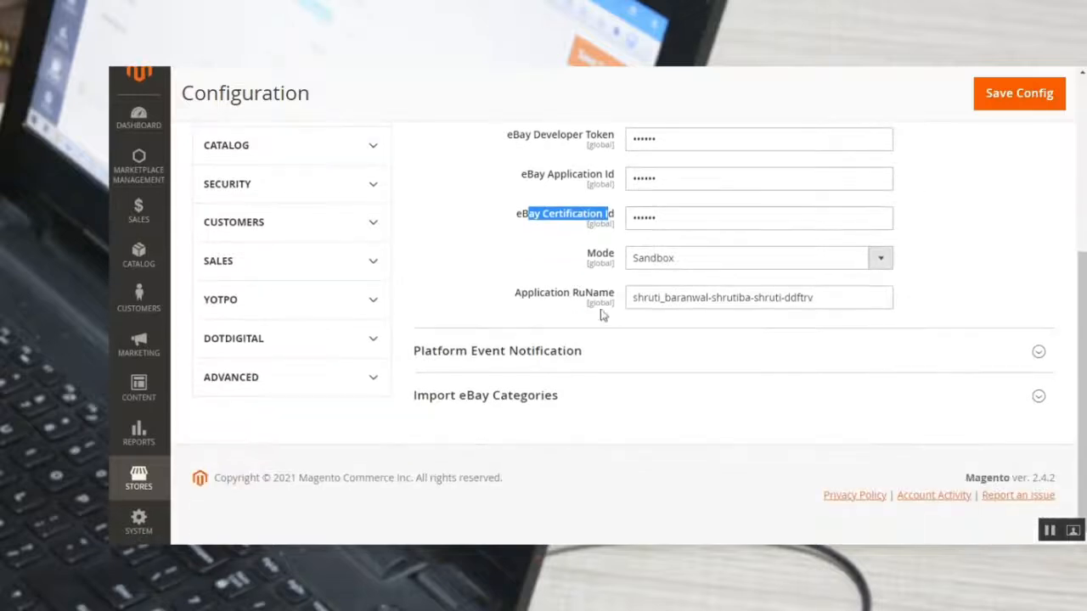
left_click(702, 263)
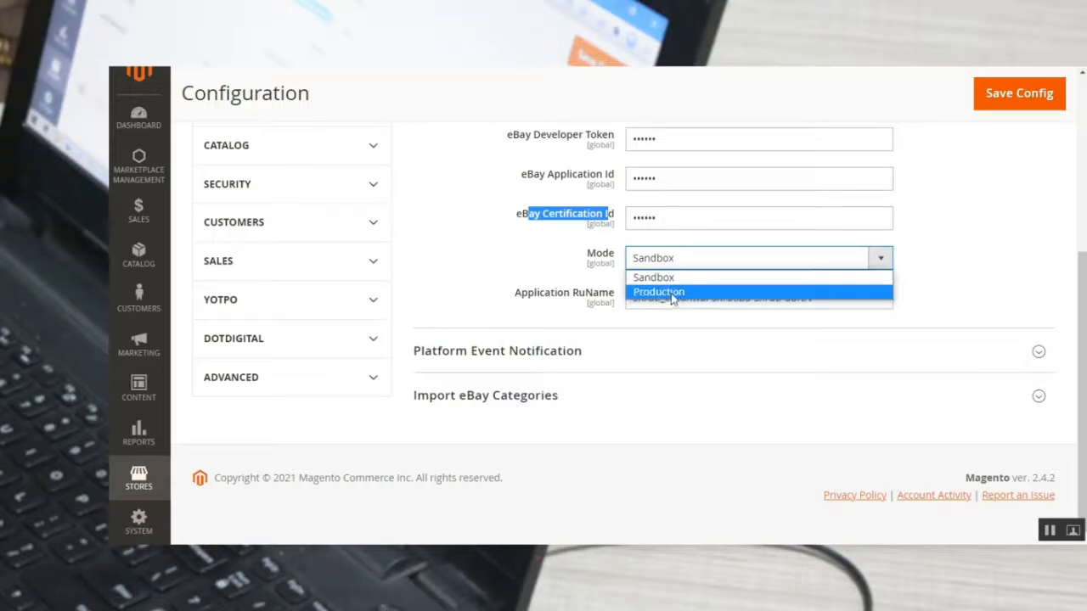
left_click(531, 264)
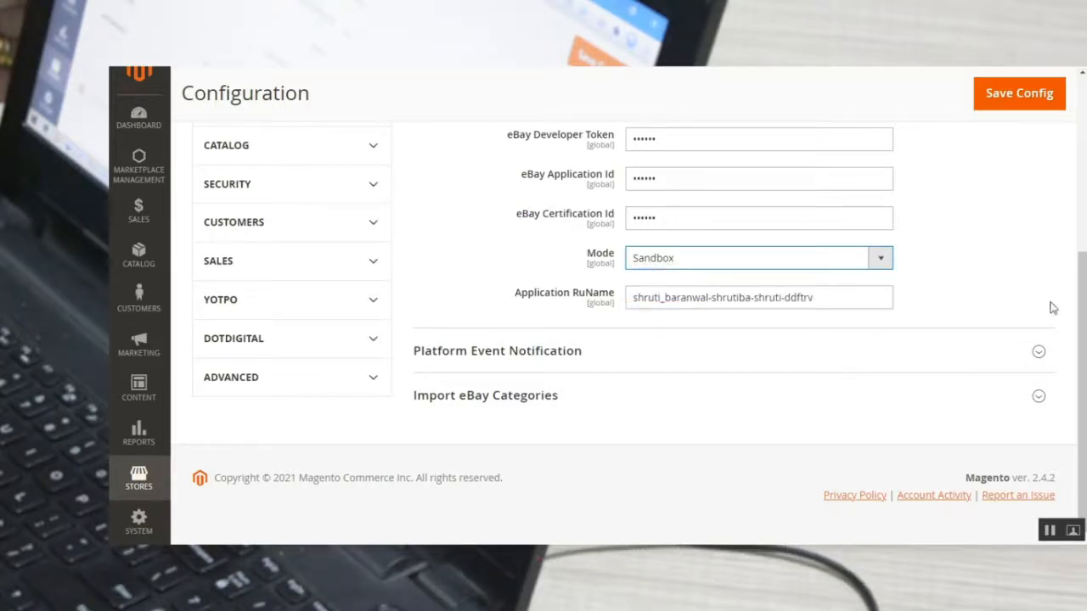
Expand the Platform Event Notification and Import eBay Categories sections of the connector configuration.
scroll(1050, 306, "up", 1)
scroll(630, 339, "up", 1)
scroll(630, 396, "down", 3)
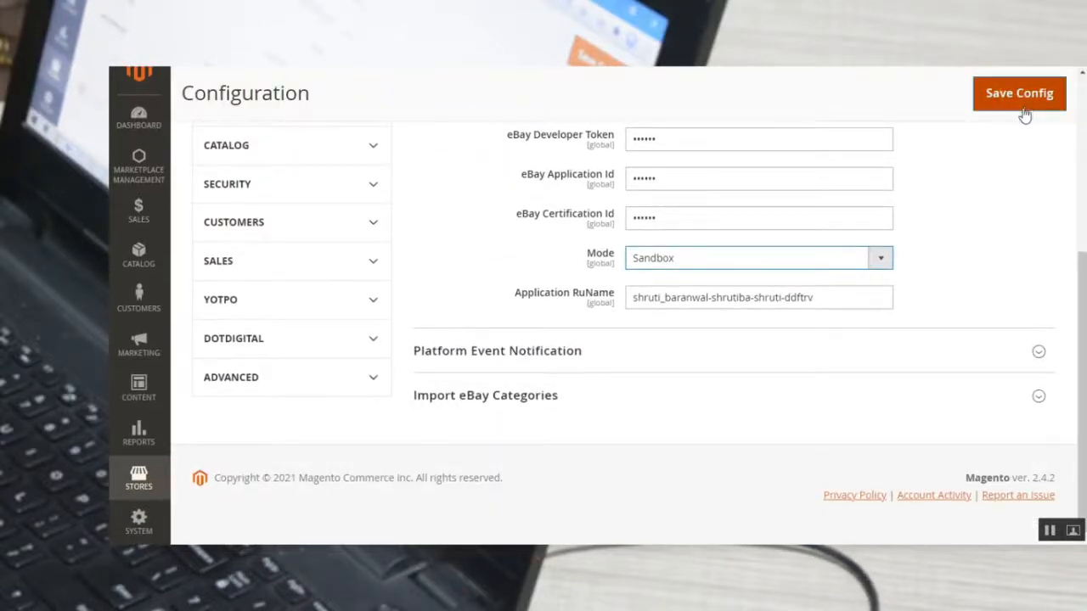
left_click(505, 367)
scroll(517, 368, "down", 5)
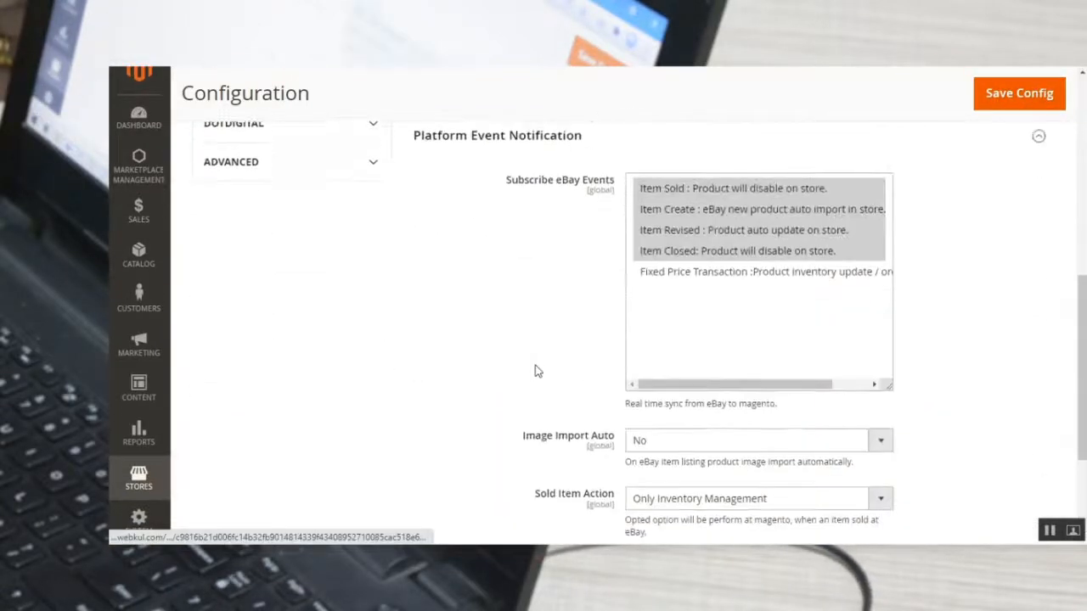
left_click(476, 399)
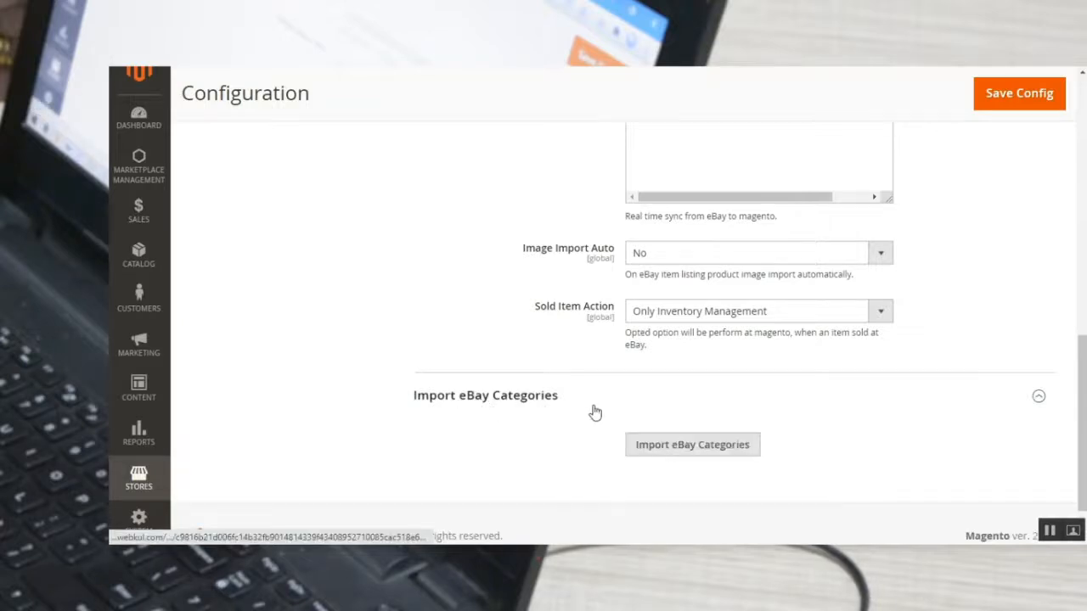
Review the General Settings fields, highlighting the Application RuName value.
scroll(594, 411, "up", 10)
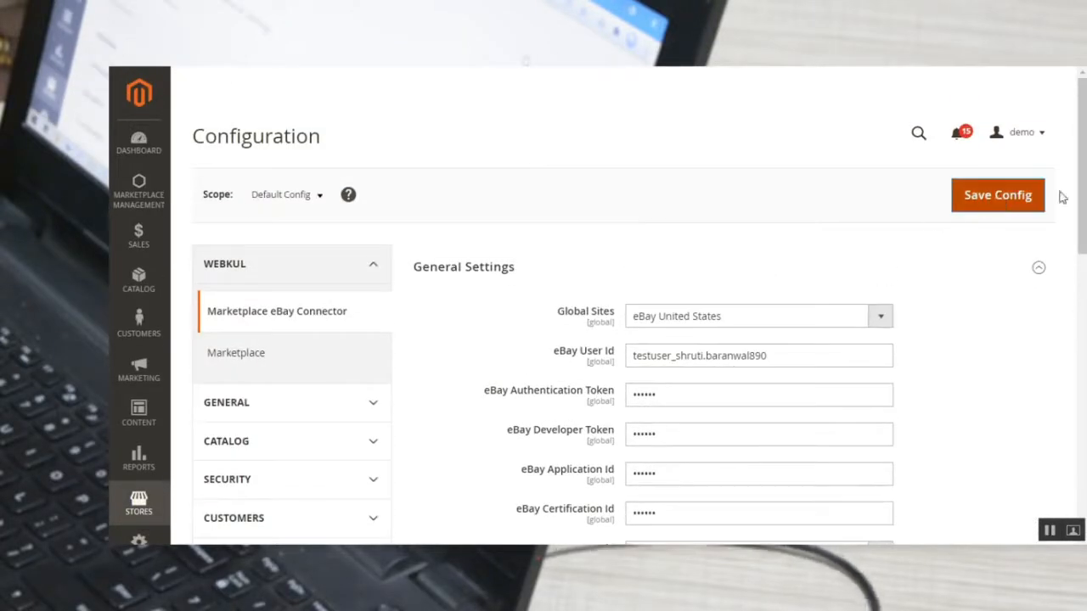
scroll(613, 316, "down", 4)
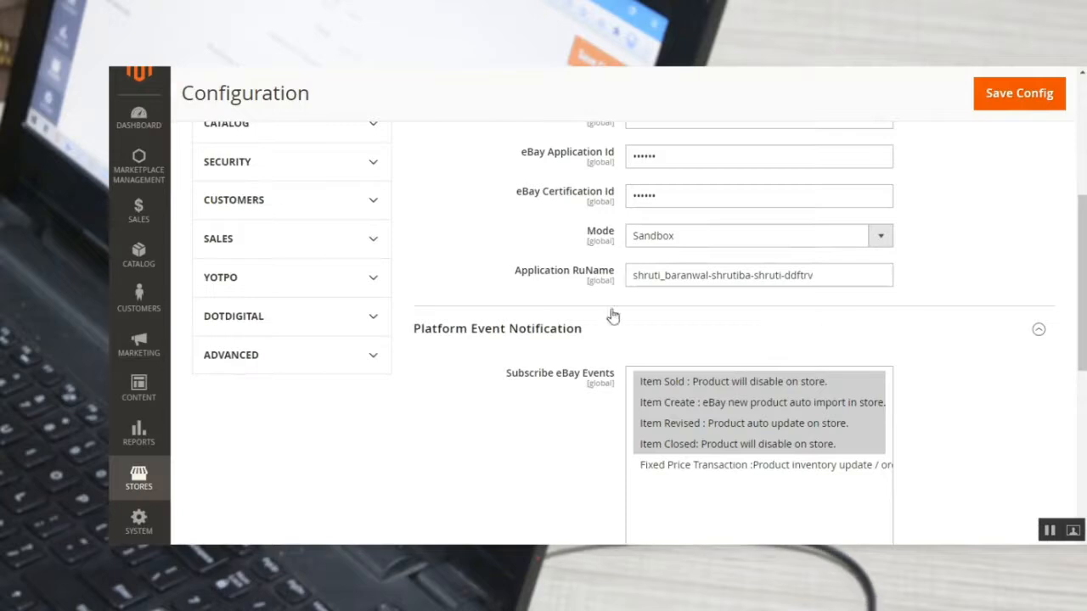
left_click_drag(820, 274, 619, 281)
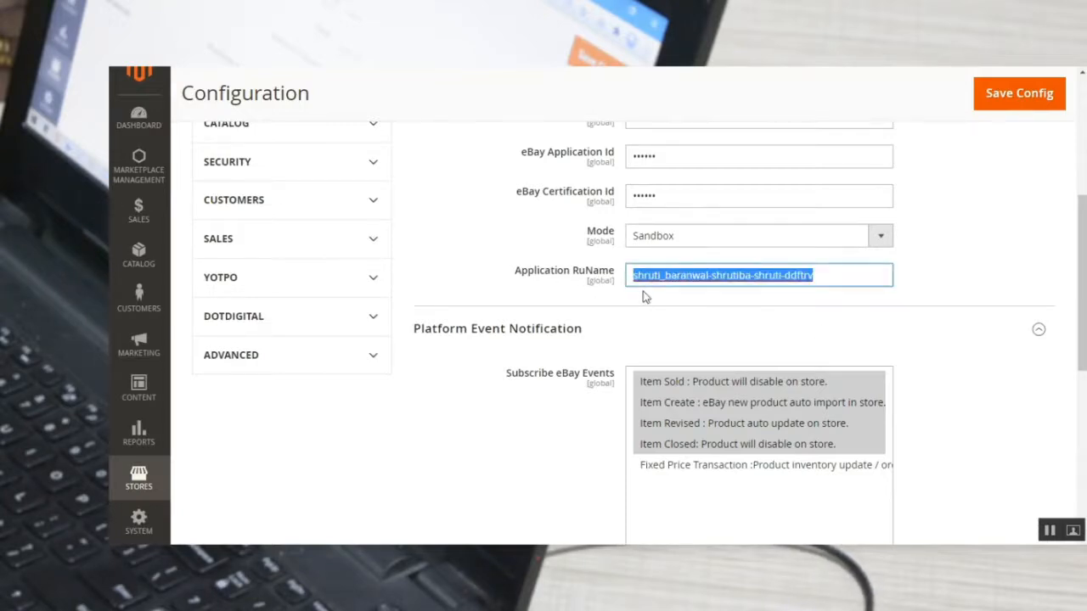
scroll(646, 295, "up", 3)
scroll(646, 295, "down", 3)
scroll(546, 340, "up", 5)
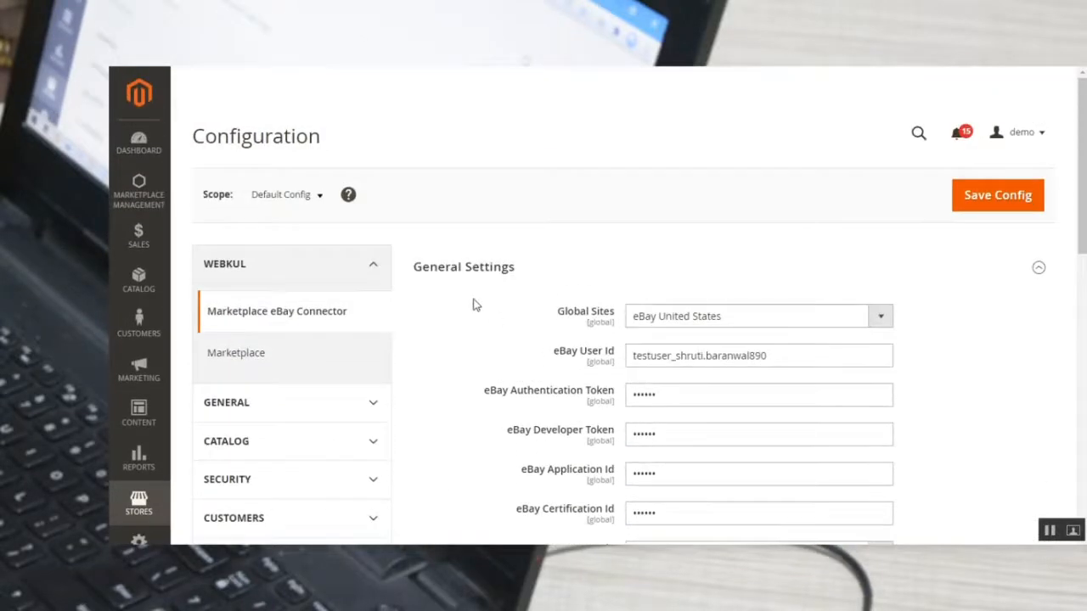
Examine the full descriptions of the Subscribe eBay Events options under Platform Event Notification.
scroll(481, 304, "down", 5)
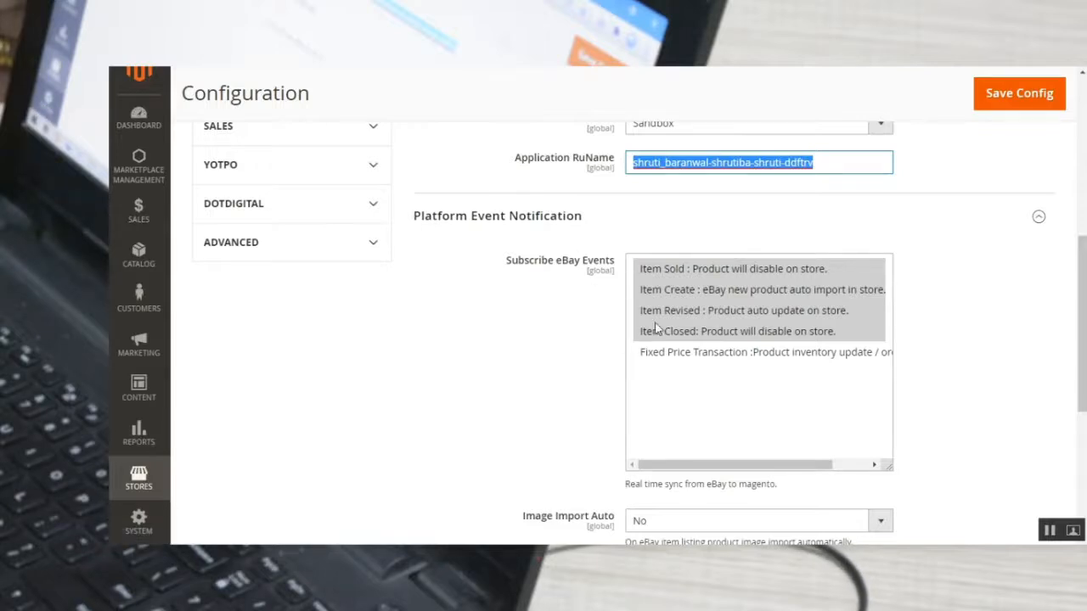
scroll(658, 329, "down", 3)
scroll(620, 302, "up", 1)
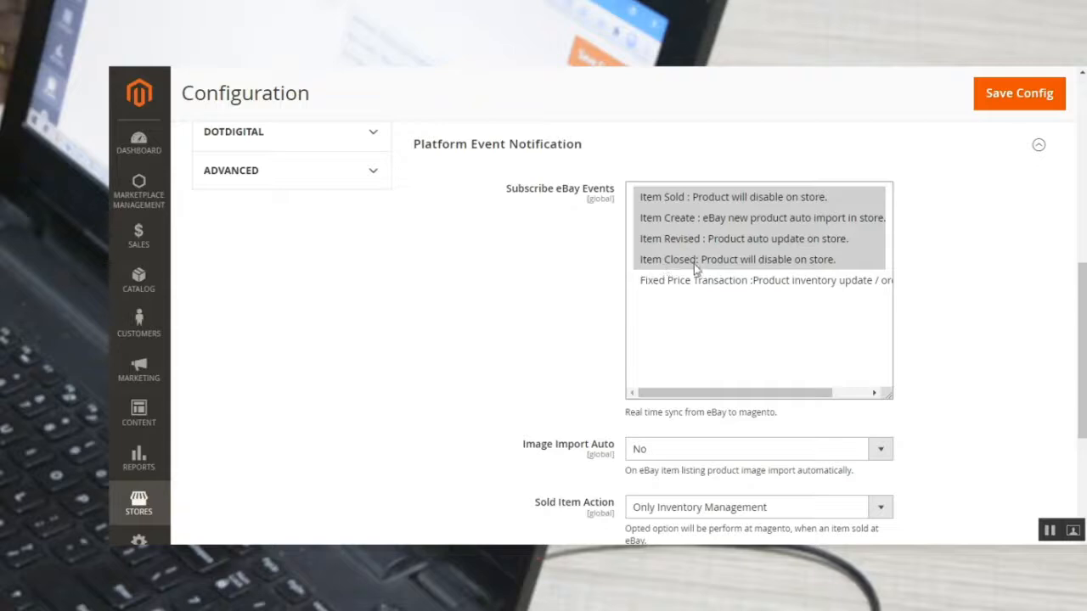
left_click_drag(699, 393, 781, 393)
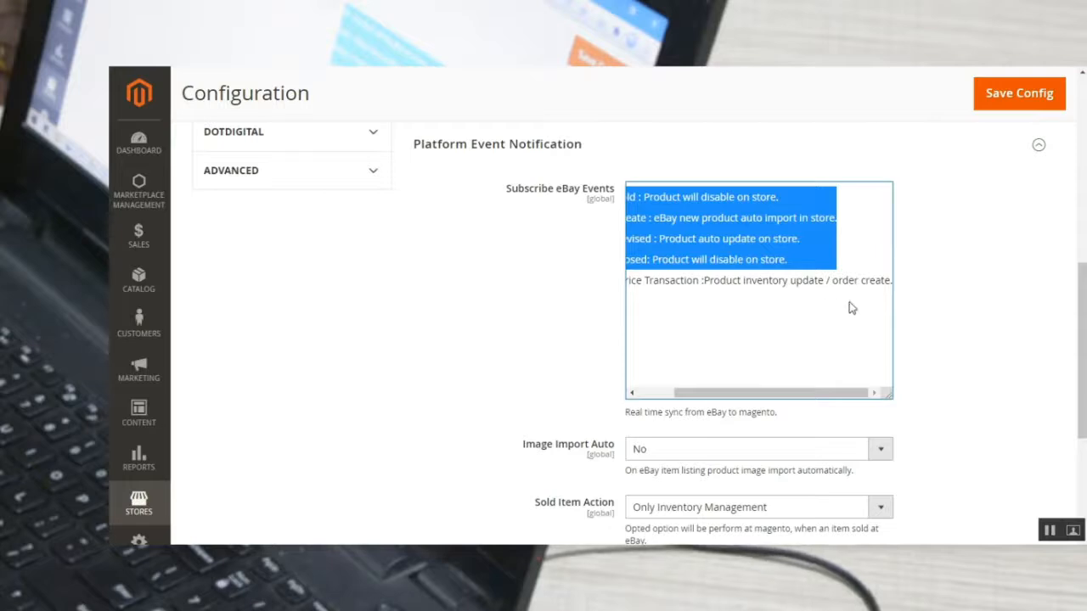
left_click_drag(798, 392, 560, 366)
View the choices for Image Import Auto under Platform Event Notification and keep it at No.
scroll(561, 366, "down", 3)
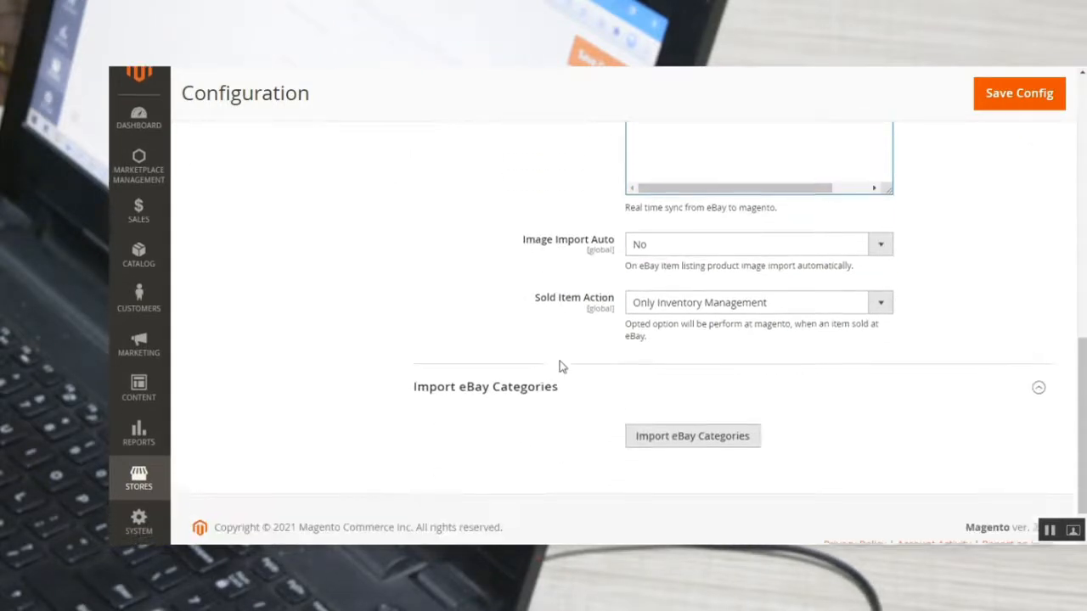
left_click_drag(527, 231, 626, 244)
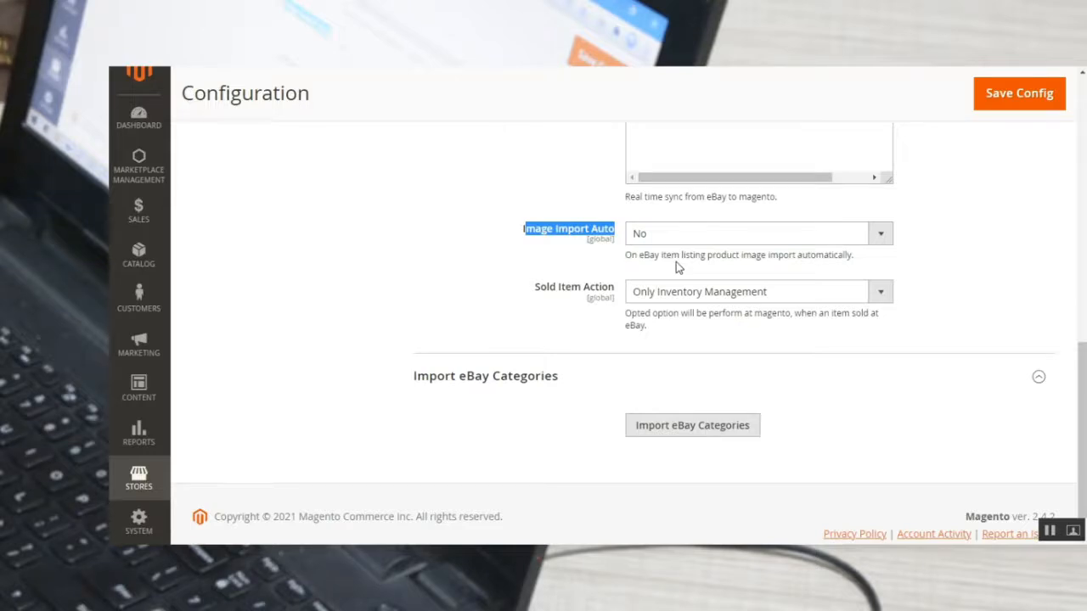
left_click(677, 235)
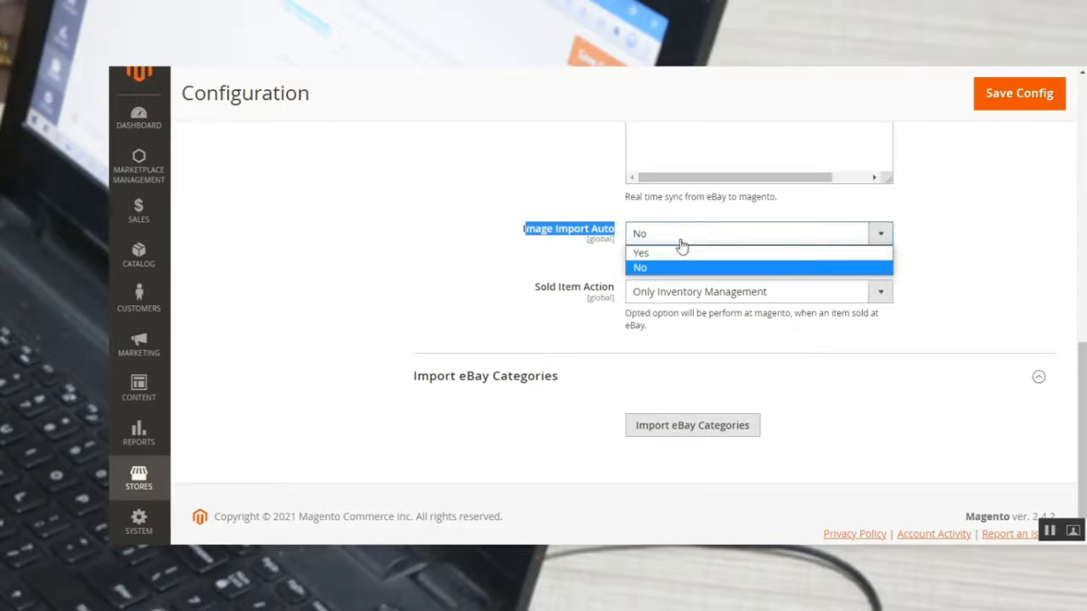
left_click(546, 257)
Import the eBay categories into the store and acknowledge the import result.
scroll(564, 315, "down", 1)
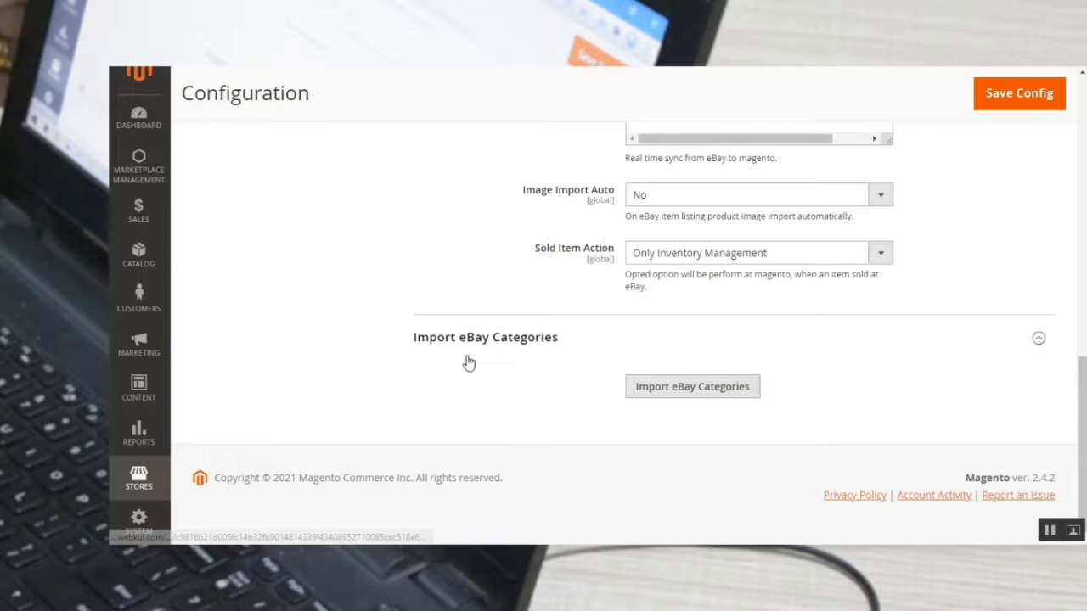
left_click(681, 392)
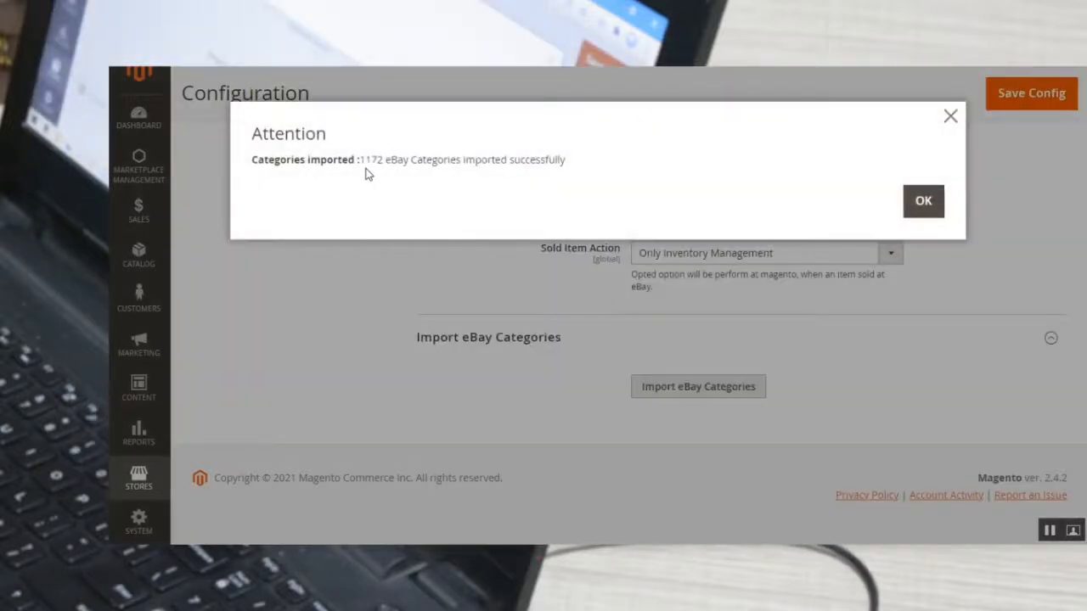
left_click_drag(358, 159, 519, 169)
left_click(923, 200)
scroll(737, 315, "up", 15)
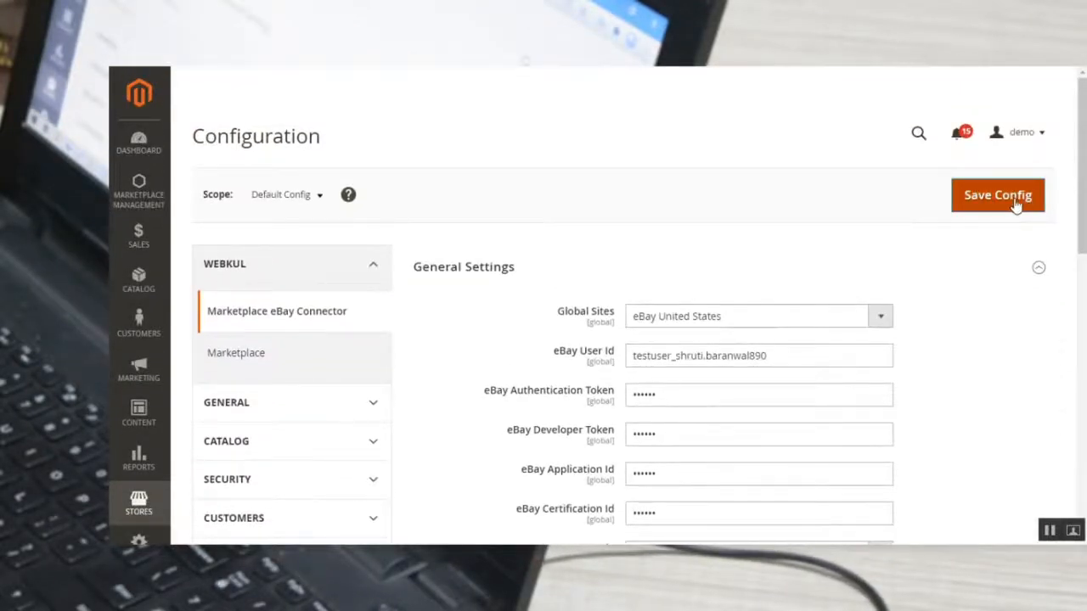
Save the connector configuration and open a new eBay account form from the Marketplace eBay Accounts list.
left_click(997, 195)
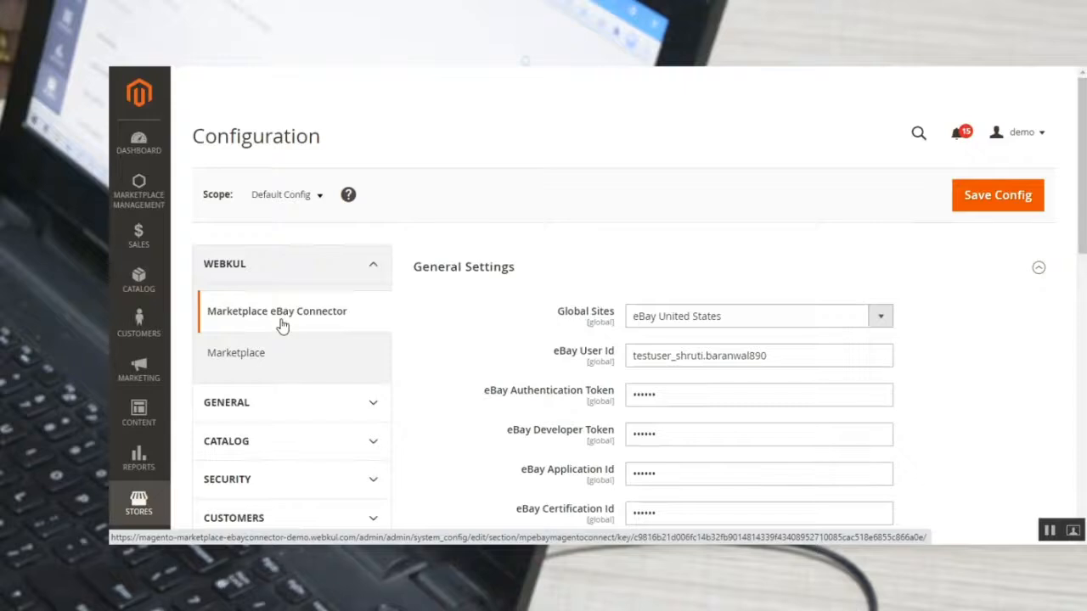
left_click(138, 189)
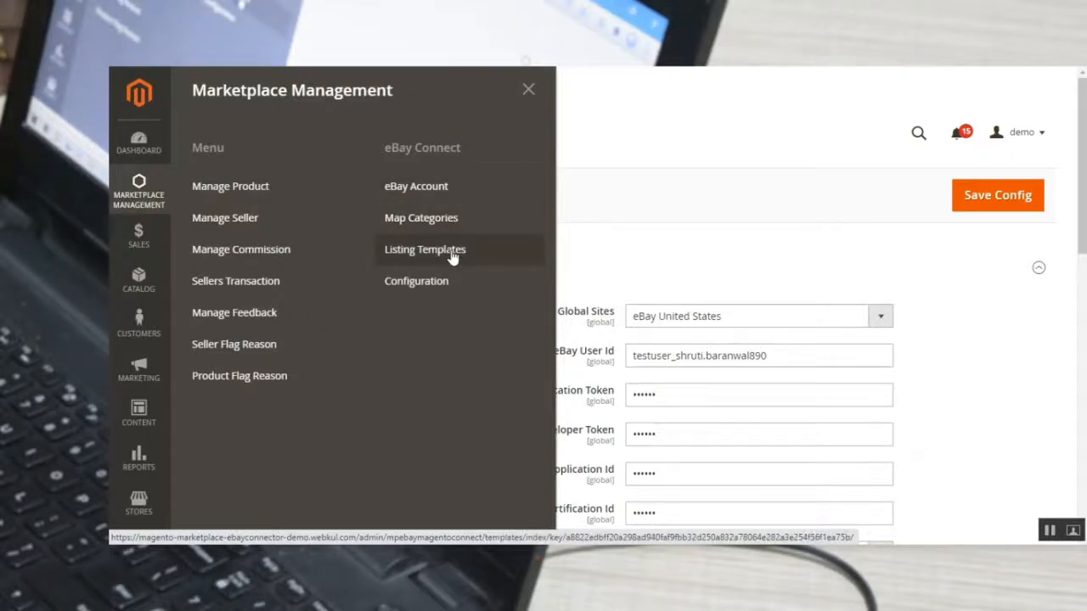
left_click(437, 197)
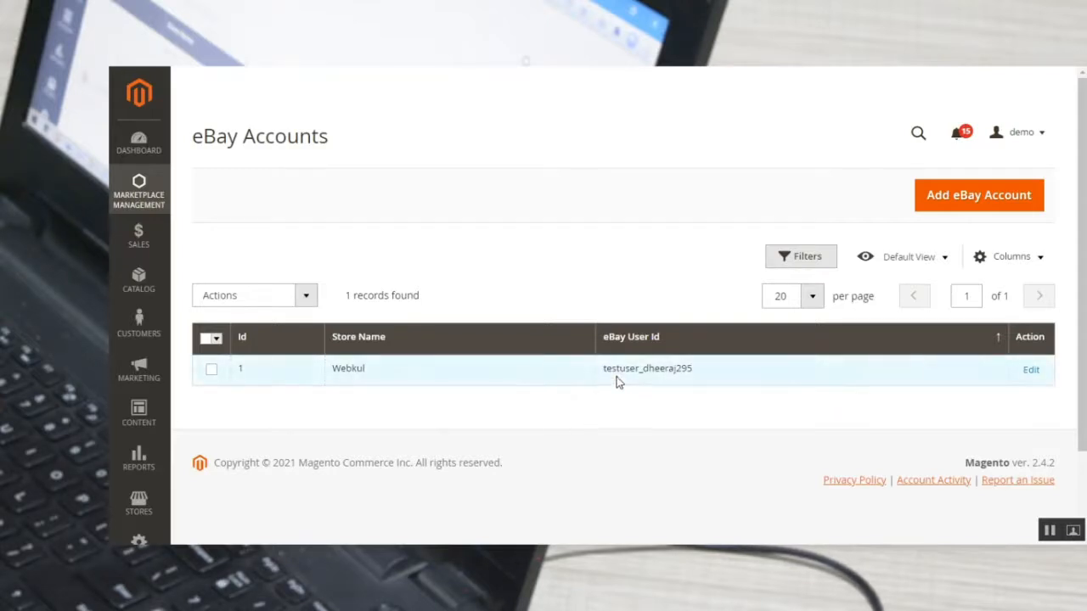
left_click(964, 200)
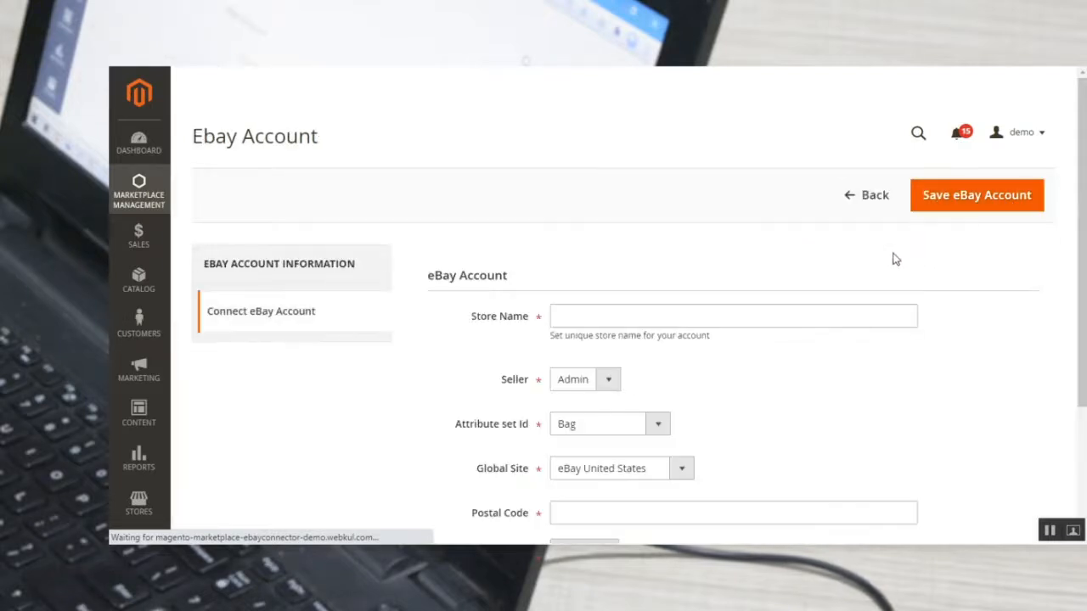
Examine the Store Name field and the Seller choices in the new eBay account form, keeping Seller at Admin.
scroll(432, 347, "down", 2)
scroll(432, 347, "up", 1)
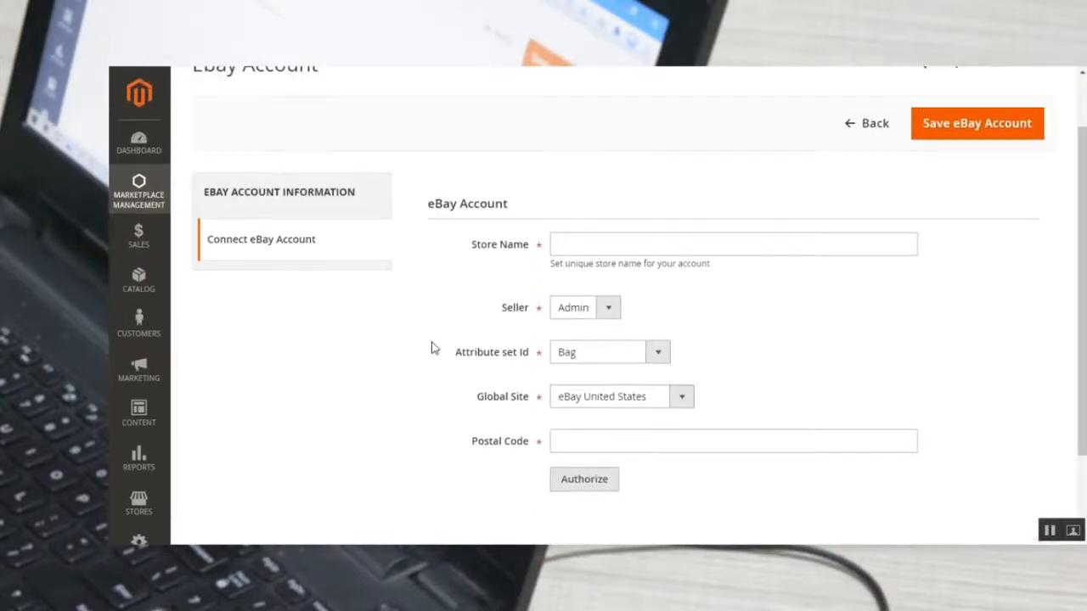
left_click(580, 246)
left_click(435, 275)
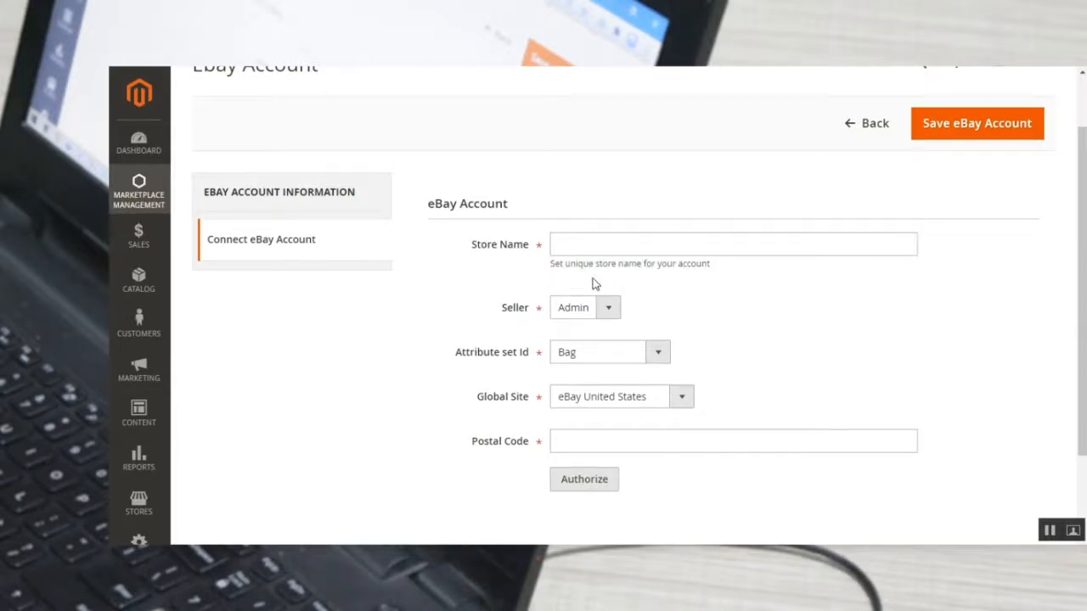
scroll(616, 330, "down", 1)
left_click(604, 242)
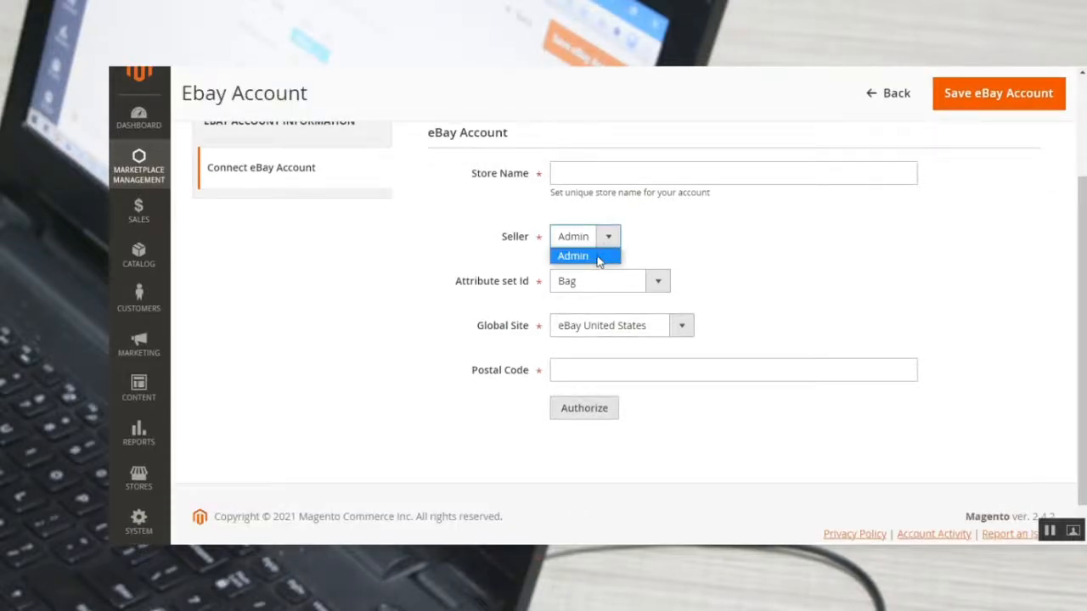
left_click(597, 257)
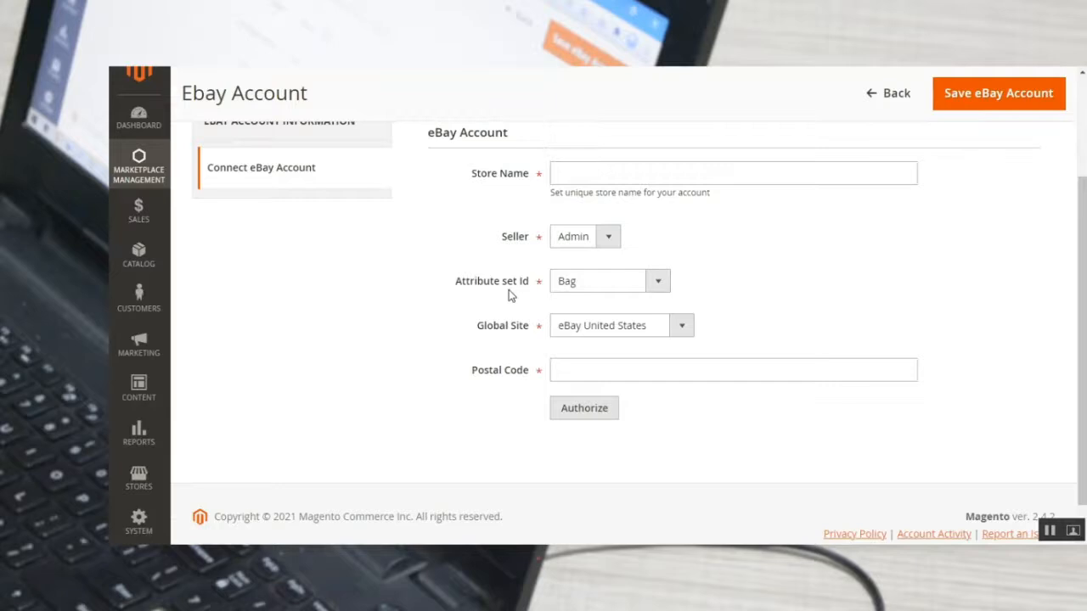
View the Attribute set Id and Global Site choices and the Postal Code field, keeping Bag and eBay United States.
left_click(657, 282)
left_click(655, 284)
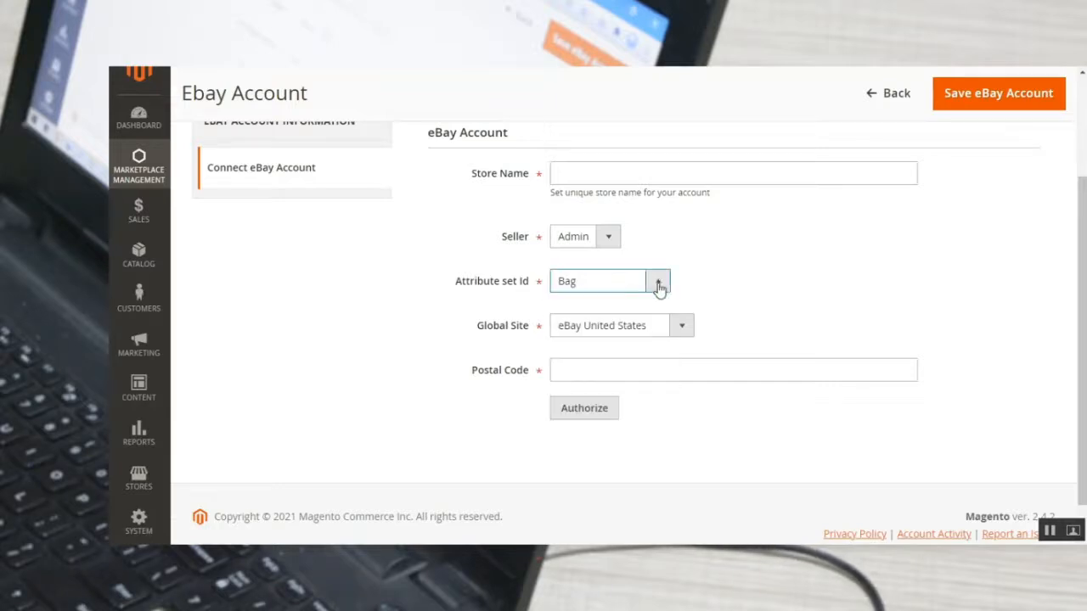
left_click(682, 331)
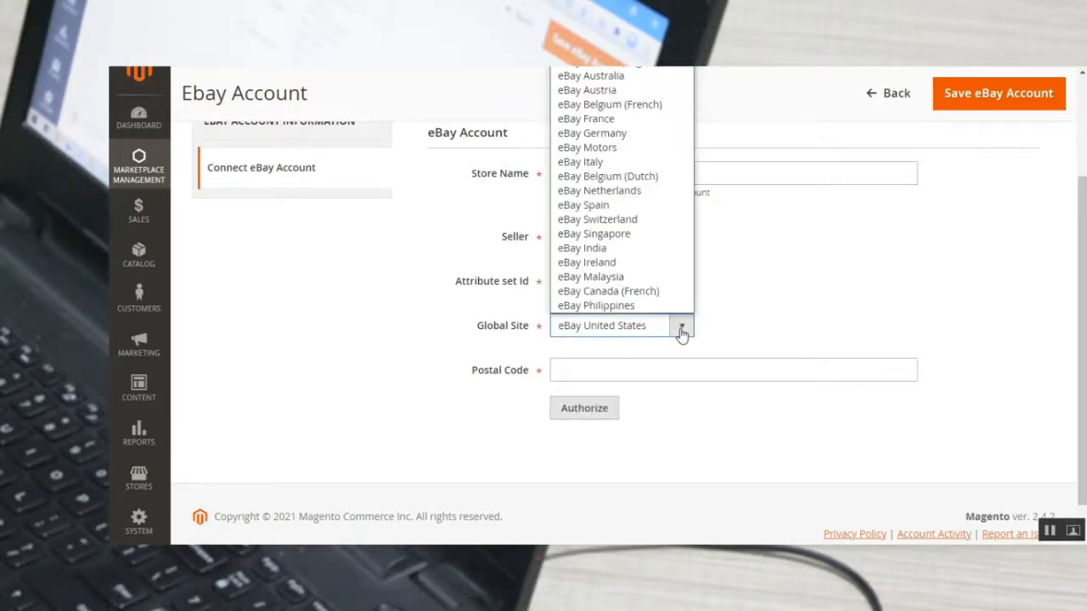
left_click(780, 326)
left_click(579, 374)
left_click(526, 424)
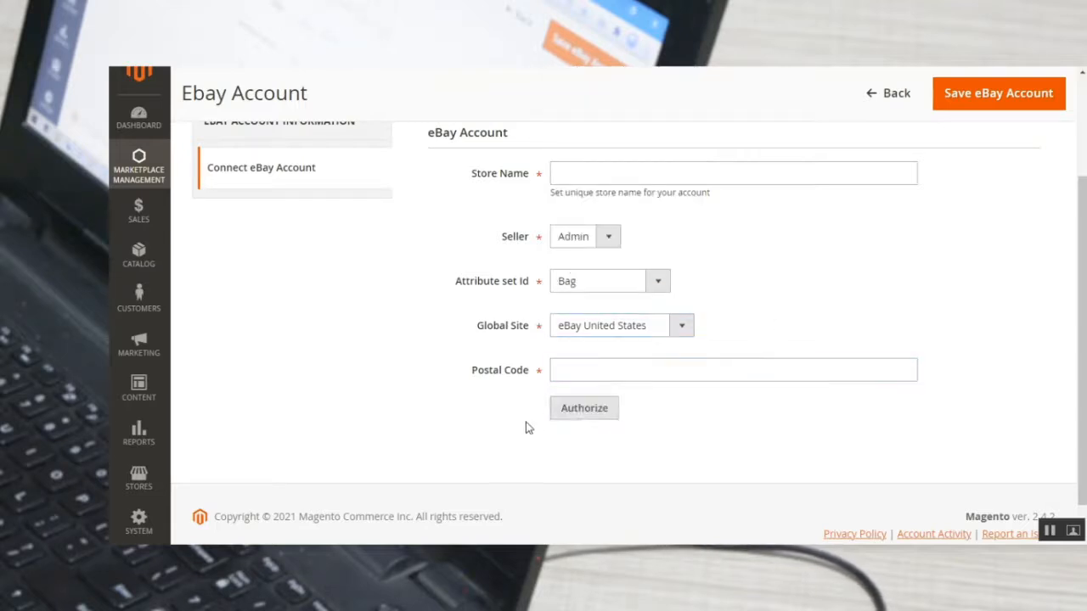
Enter the store name test and postal code 90001, start the eBay authorization, and close its sign-in window.
left_click(577, 179)
left_click(575, 208)
left_click(575, 374)
left_click(574, 400)
left_click(584, 411)
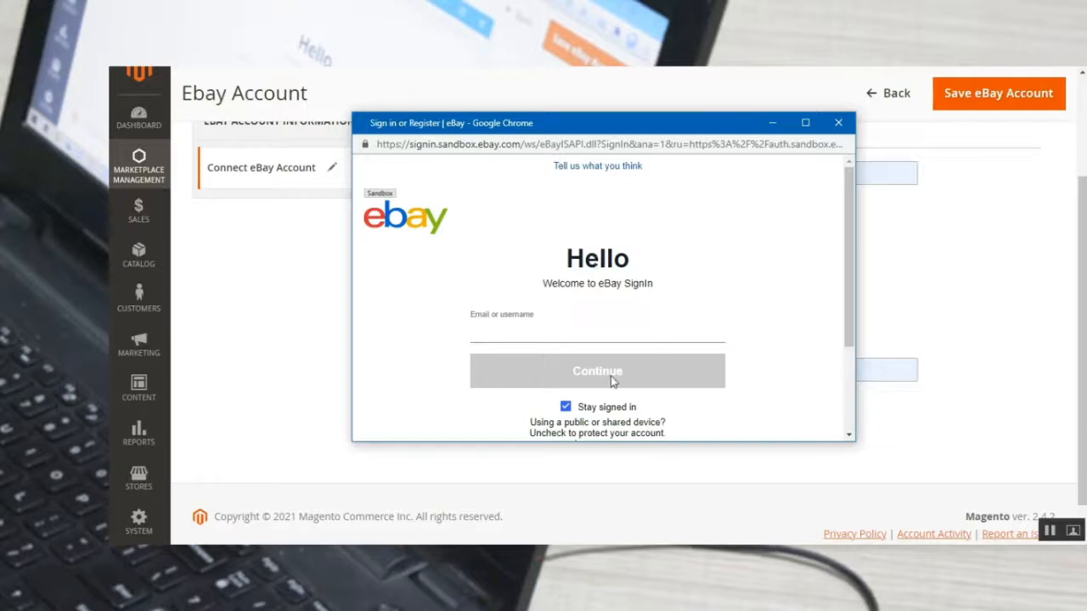
left_click(838, 122)
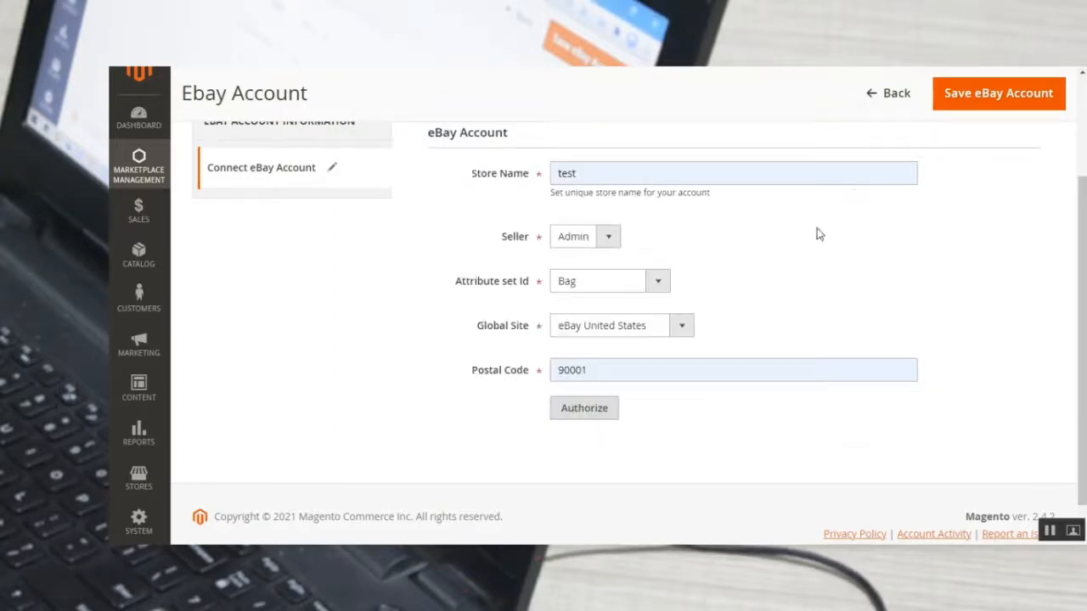
Leave the unsaved account form and open the existing Webkul eBay account for editing.
scroll(374, 300, "up", 1)
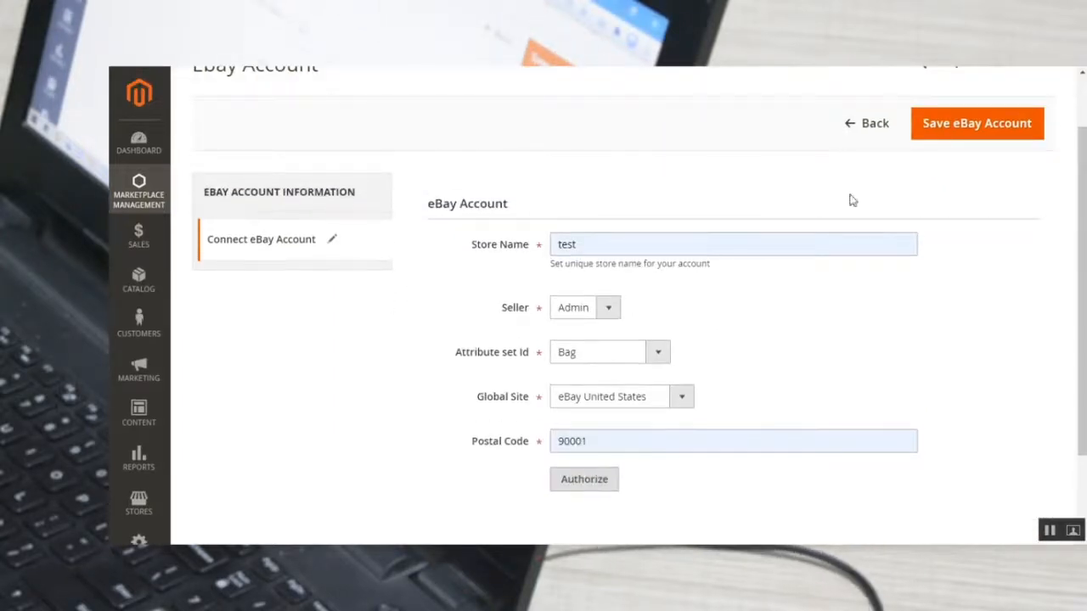
left_click(851, 128)
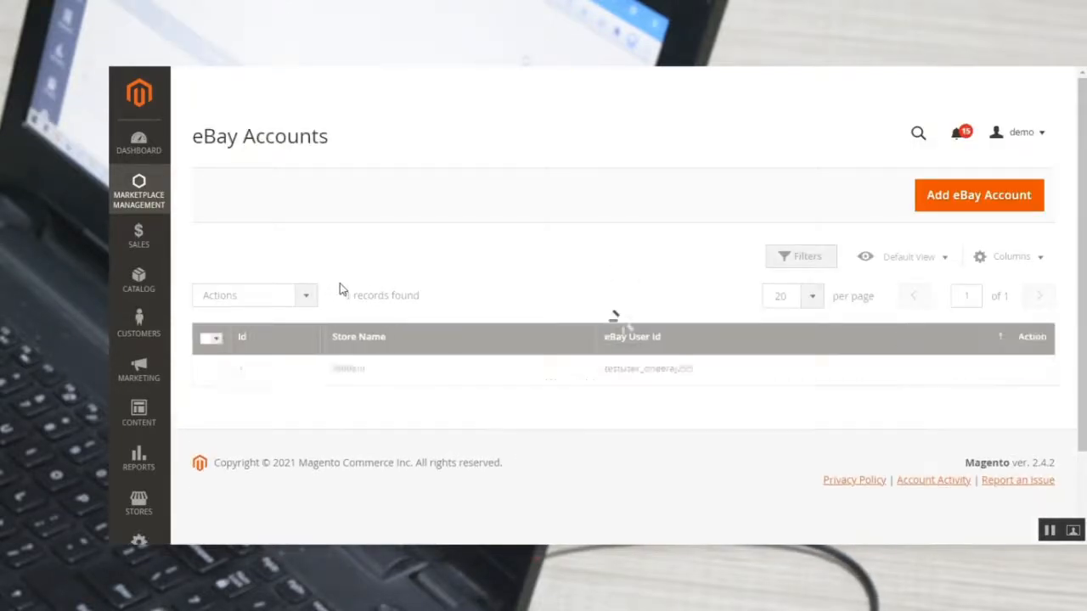
left_click(1032, 374)
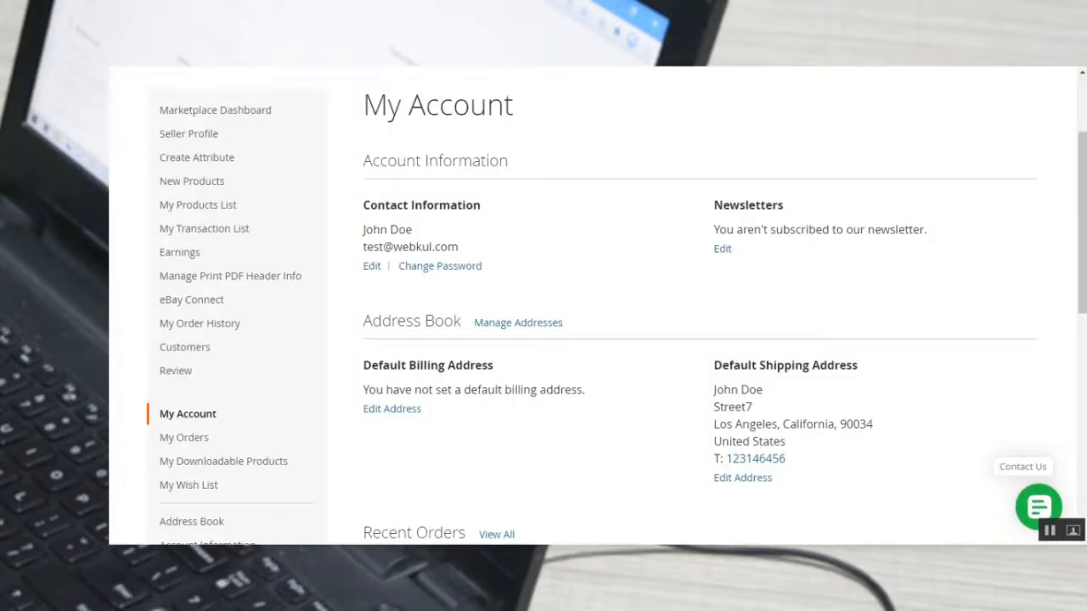
mouse_move(191, 299)
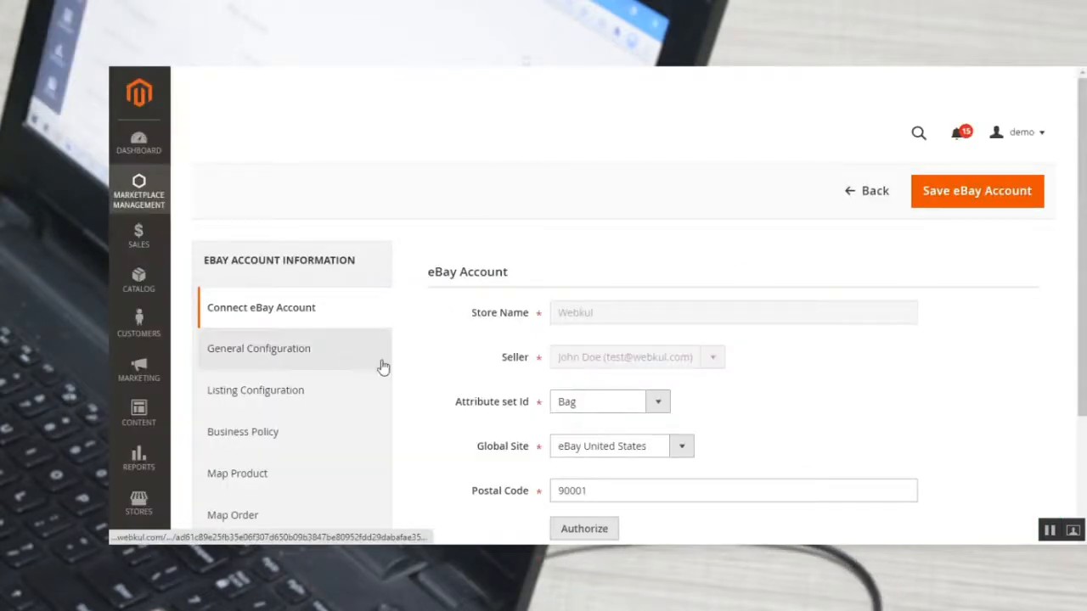
scroll(417, 371, "down", 3)
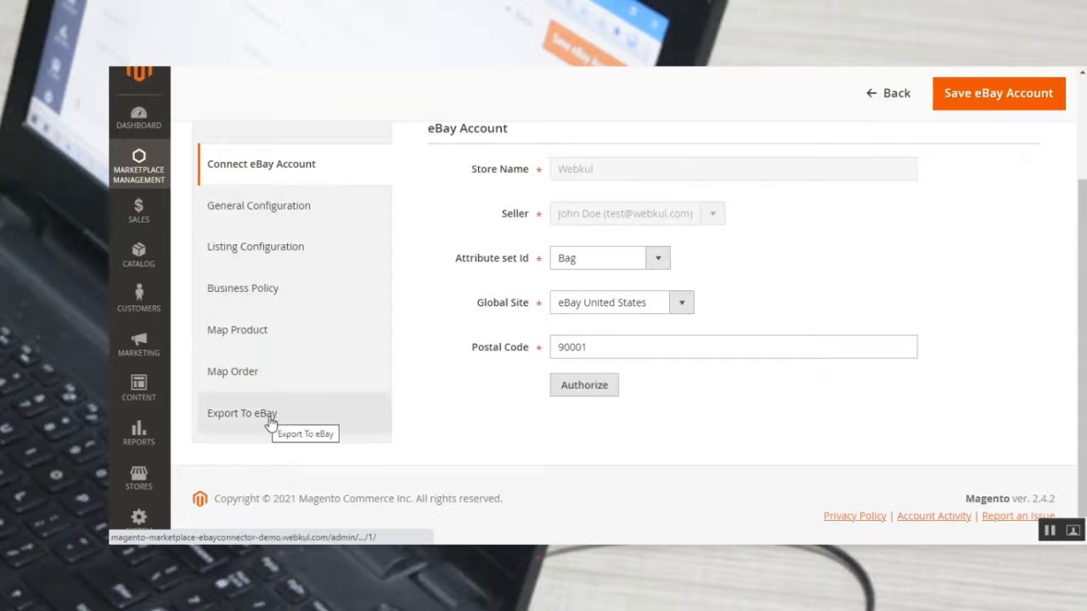
Open the account's General Configuration and view the Revise eBay Product choices, keeping it at Yes.
left_click(287, 212)
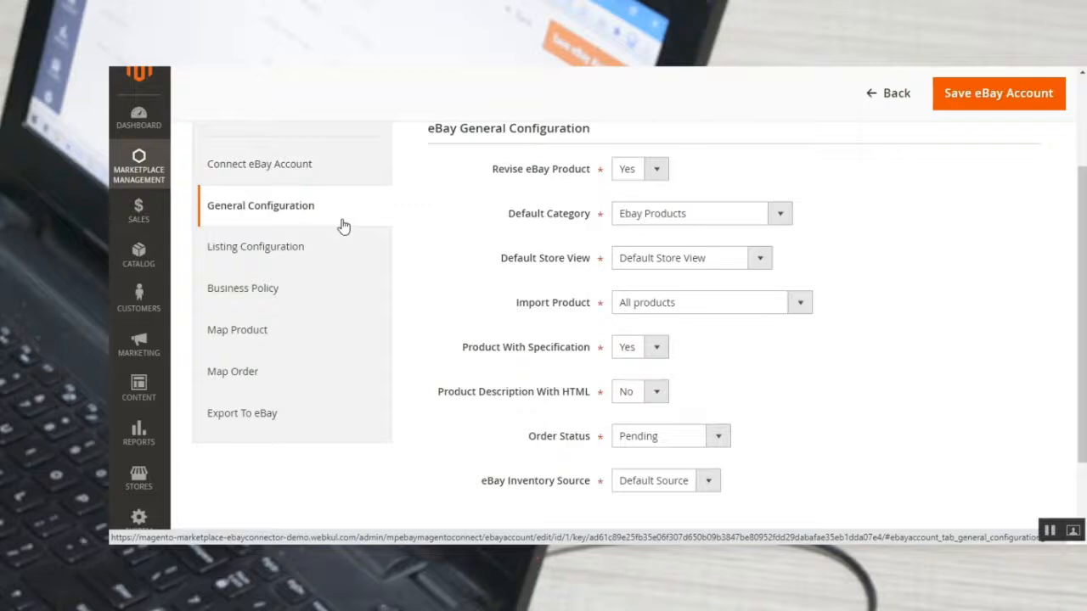
scroll(443, 231, "up", 2)
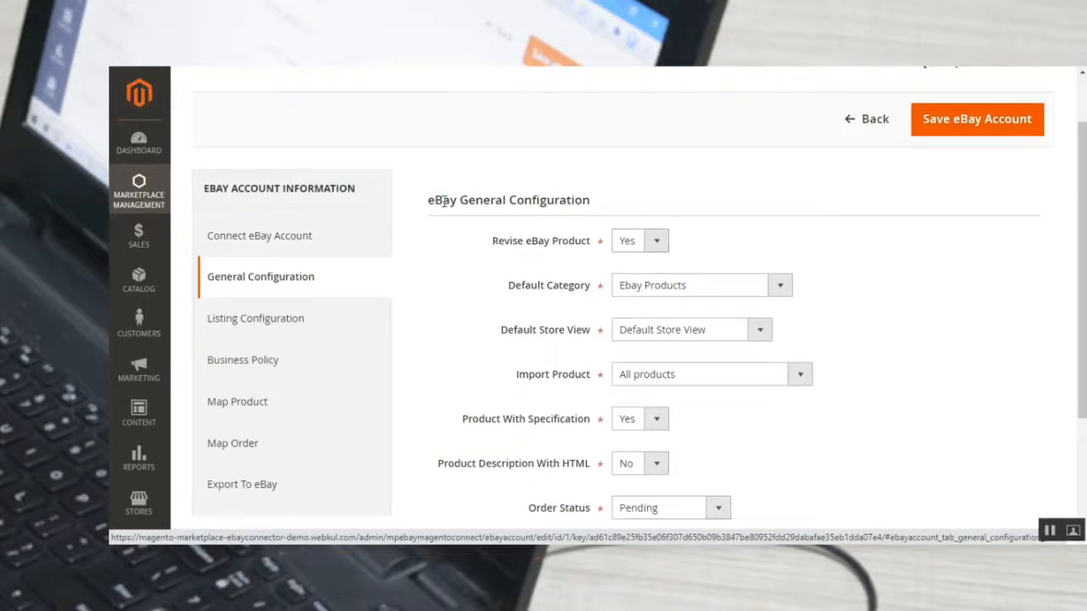
left_click_drag(435, 200, 576, 201)
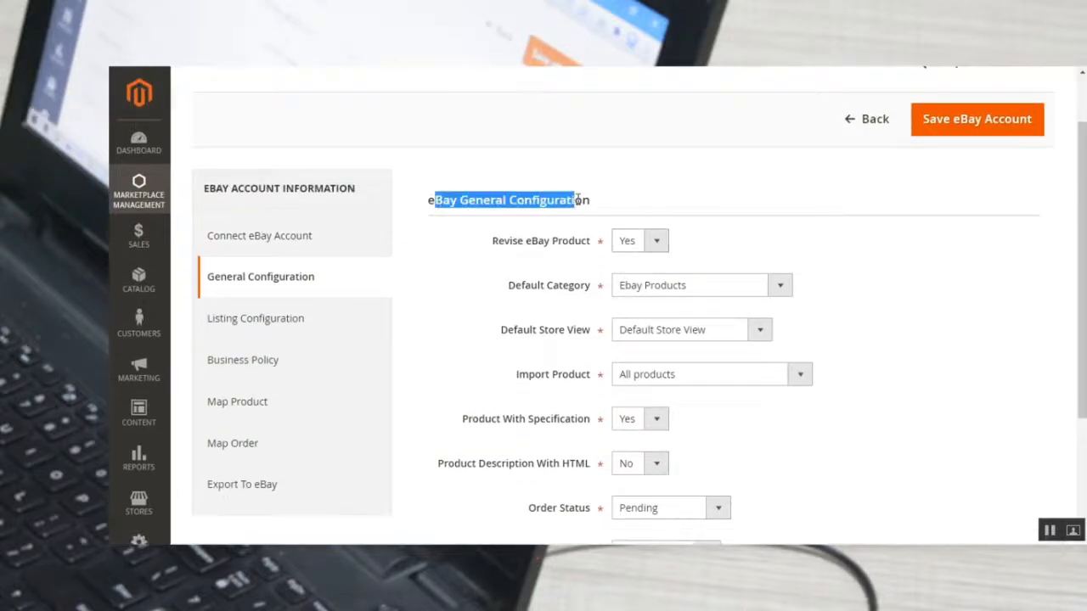
left_click_drag(499, 242, 592, 245)
left_click(640, 244)
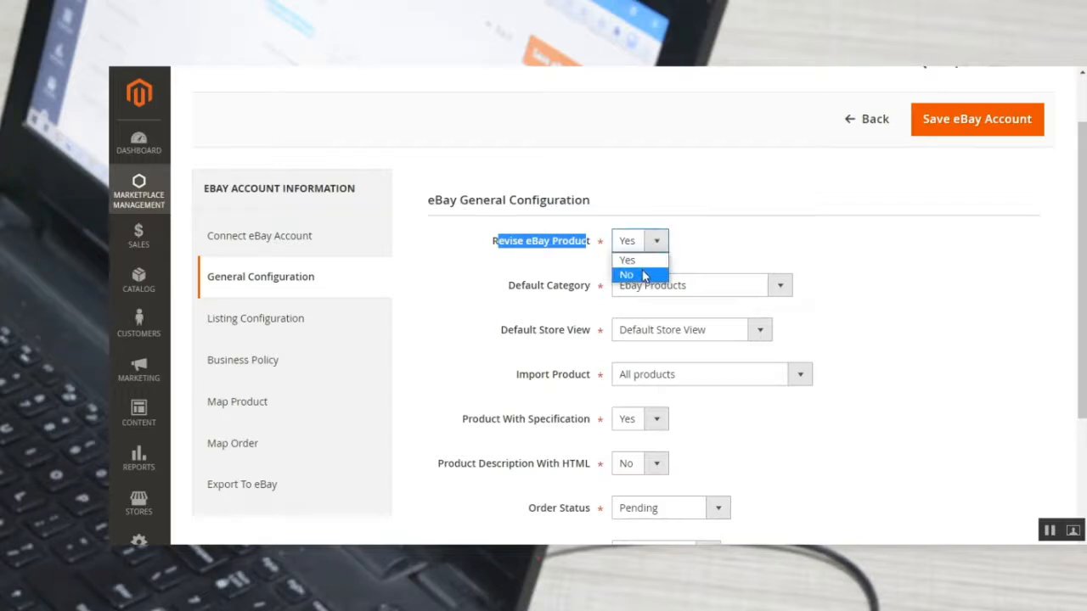
left_click(640, 266)
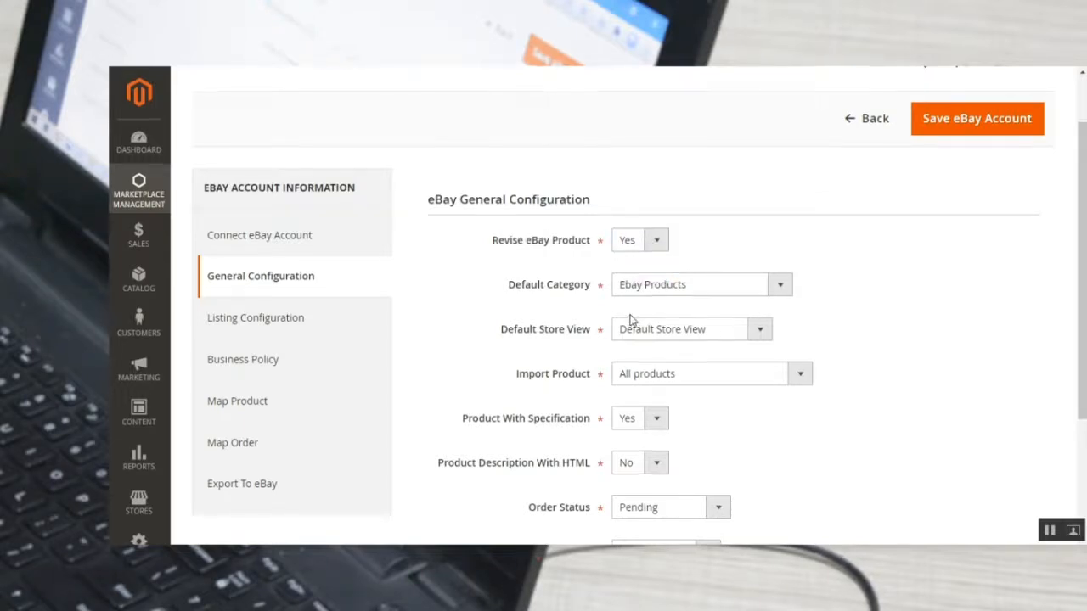
View the Default Category and Default Store View choices, keeping Ebay Products and Default Store View.
scroll(713, 235, "down", 1)
left_click(781, 218)
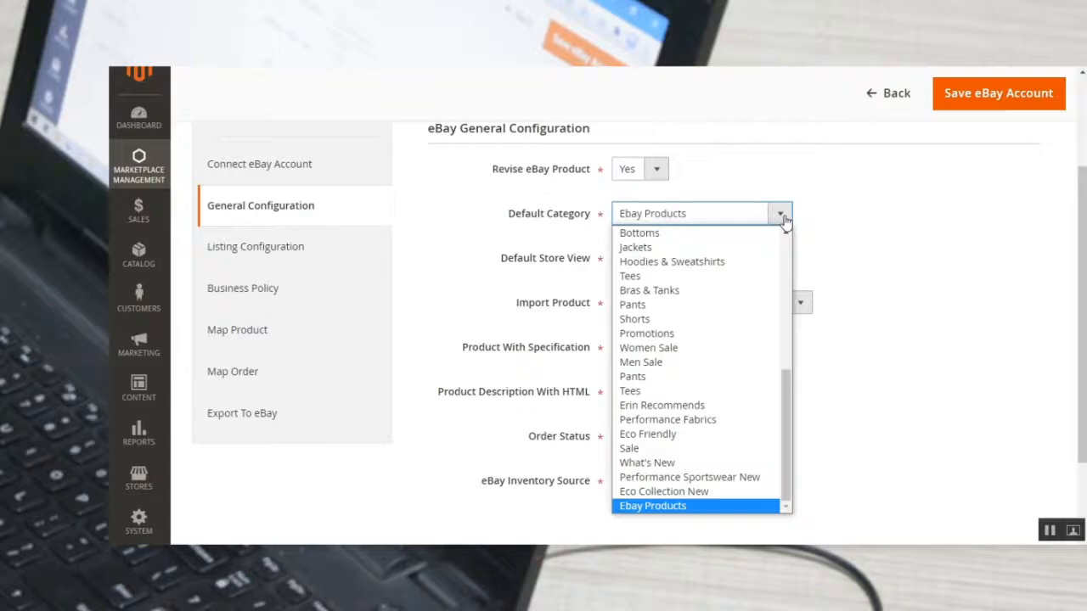
left_click(781, 214)
left_click(761, 258)
left_click(761, 258)
scroll(533, 337, "down", 1)
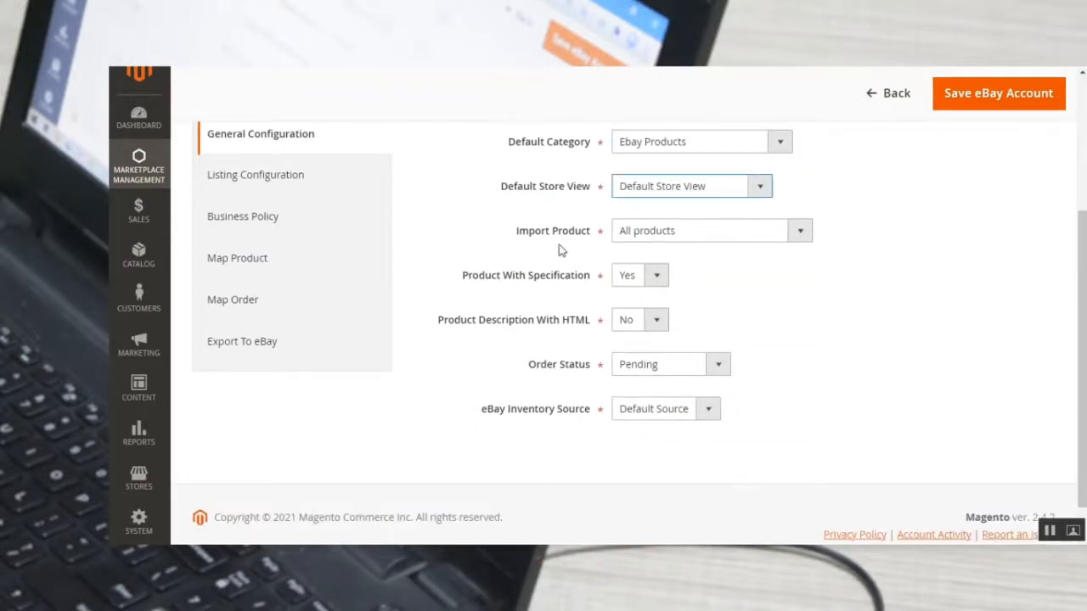
View the Import Product and Product With Specification choices, keeping them at All products and Yes.
left_click_drag(528, 234, 597, 236)
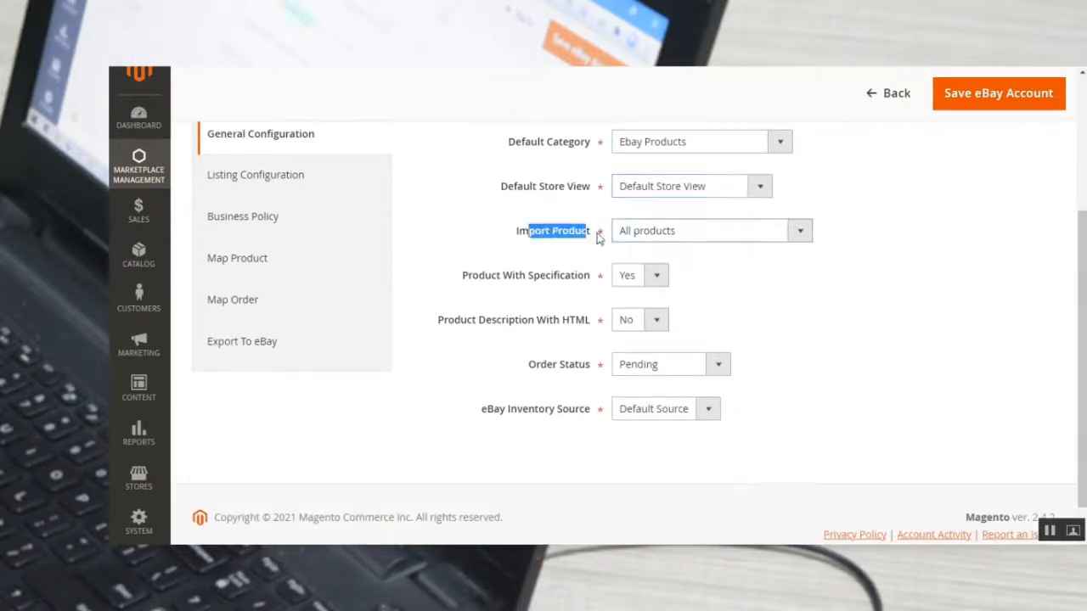
left_click(775, 236)
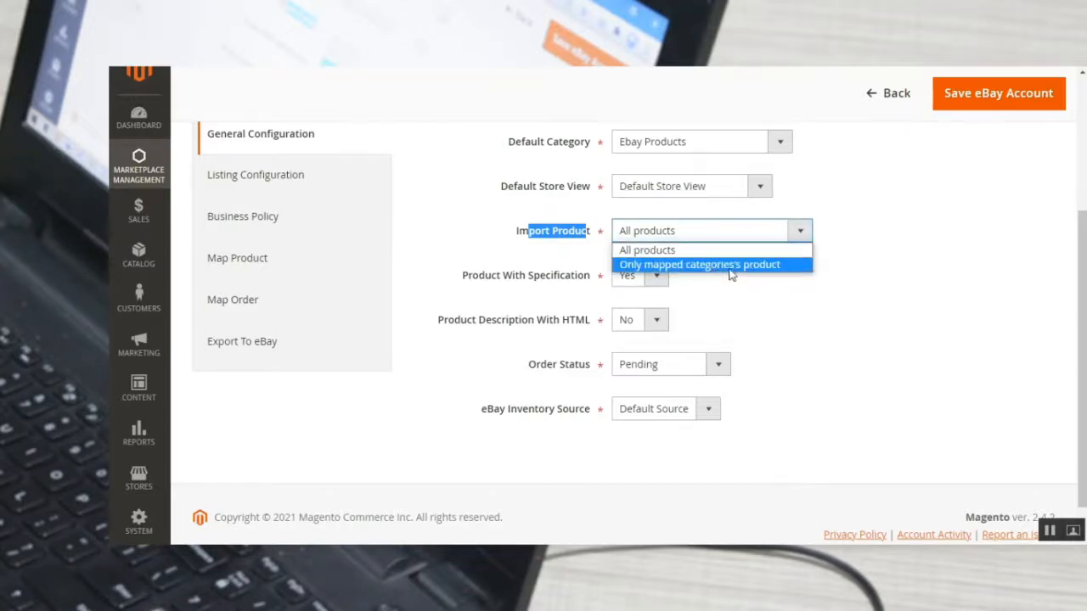
left_click(873, 270)
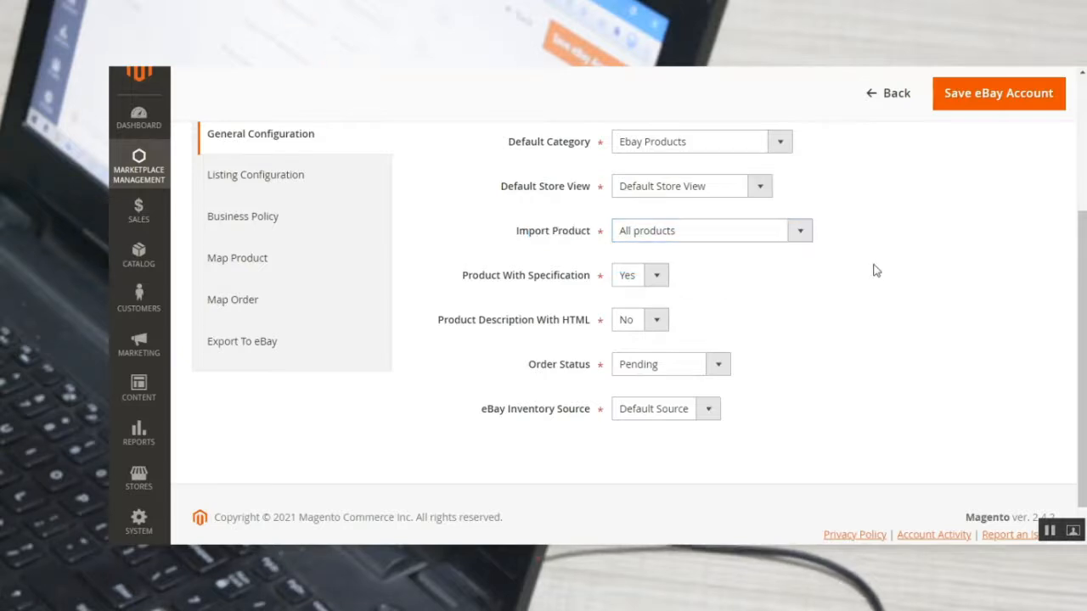
left_click_drag(473, 279, 593, 280)
left_click(643, 284)
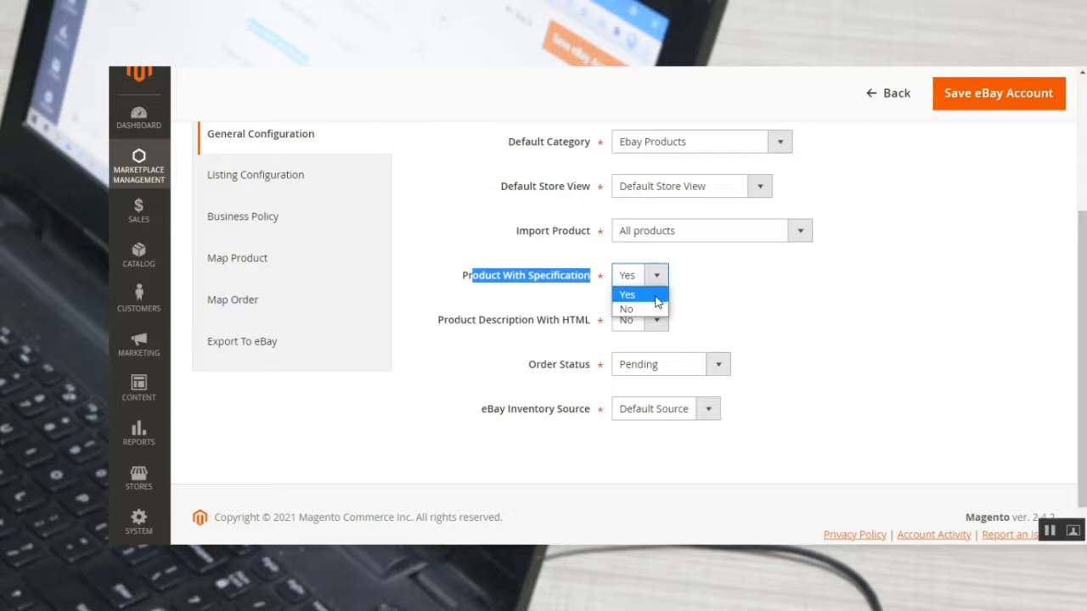
left_click(703, 315)
View the Product Description With HTML and Order Status choices, keeping them at No and Pending.
left_click_drag(439, 323, 587, 324)
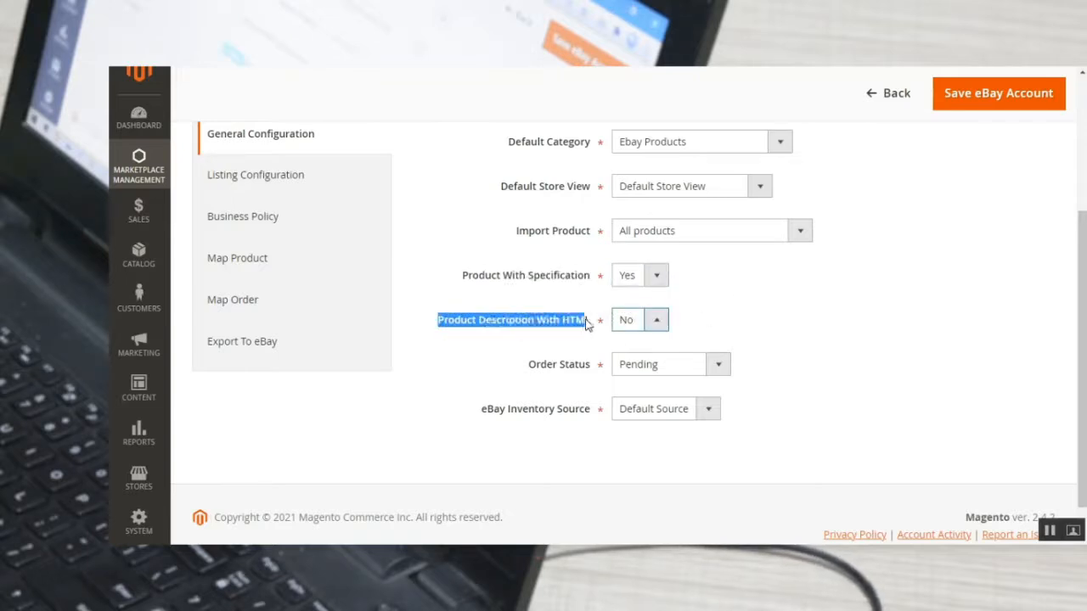
left_click(650, 320)
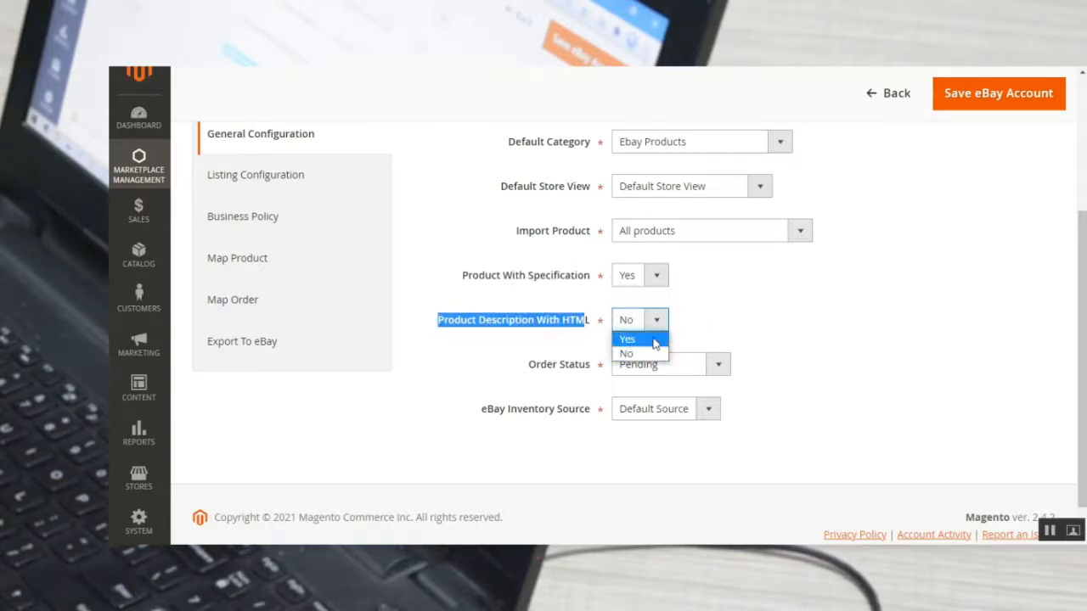
left_click(658, 352)
left_click(715, 365)
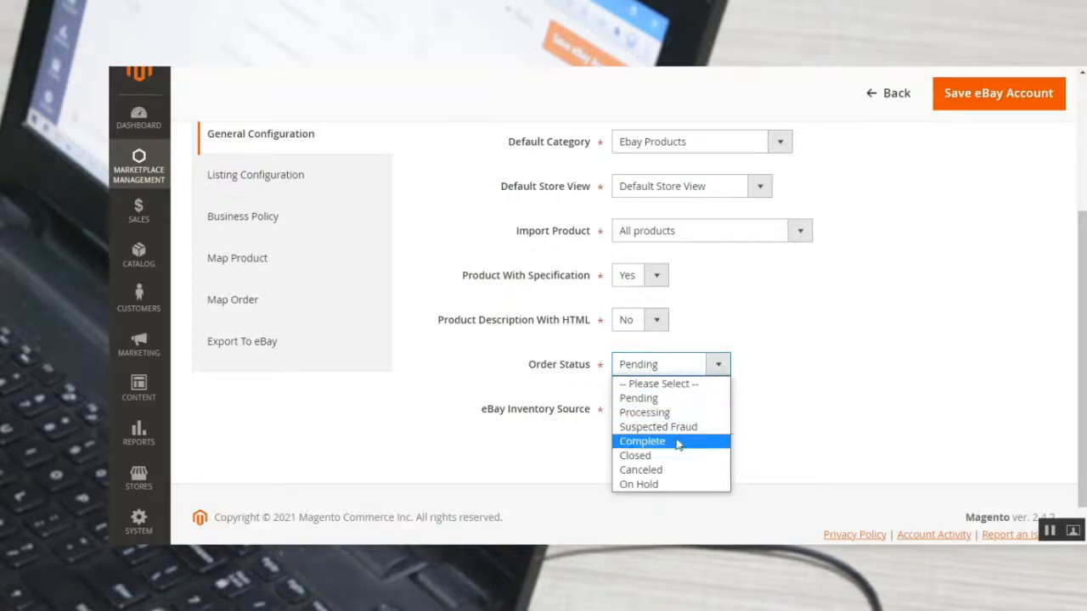
left_click(824, 369)
View the eBay Inventory Source choices, keeping Default Source, and open the account's Listing Configuration.
left_click_drag(490, 409, 710, 422)
left_click(716, 418)
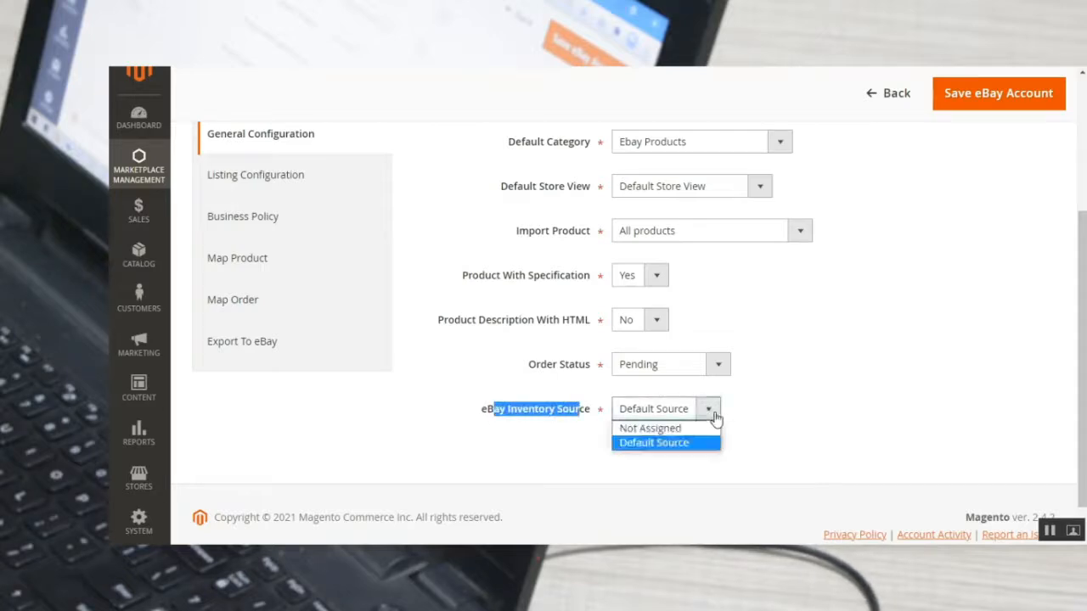
left_click(685, 384)
scroll(468, 383, "up", 1)
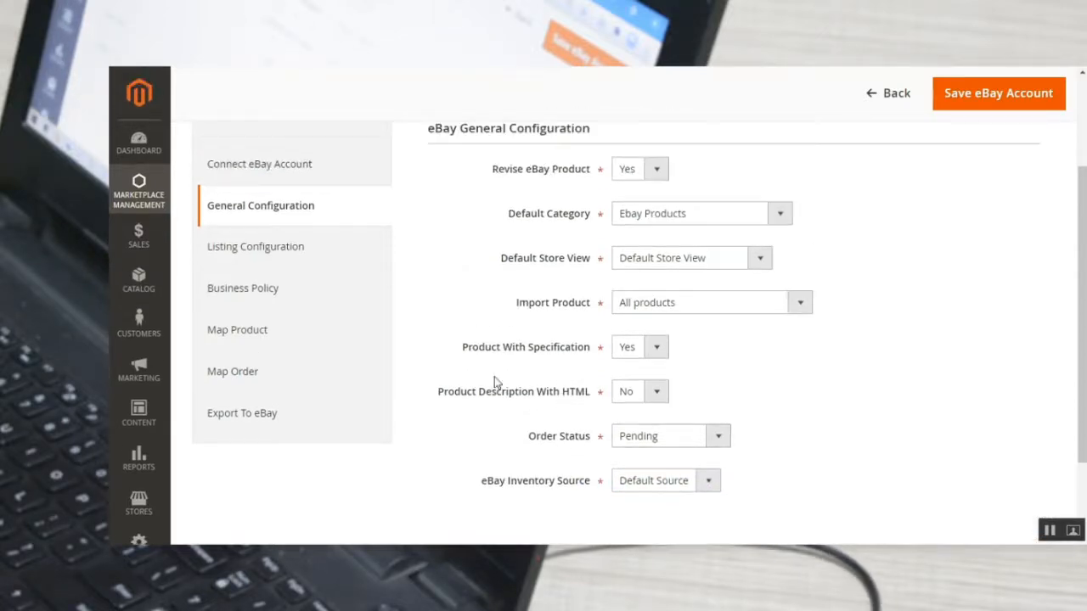
left_click(284, 248)
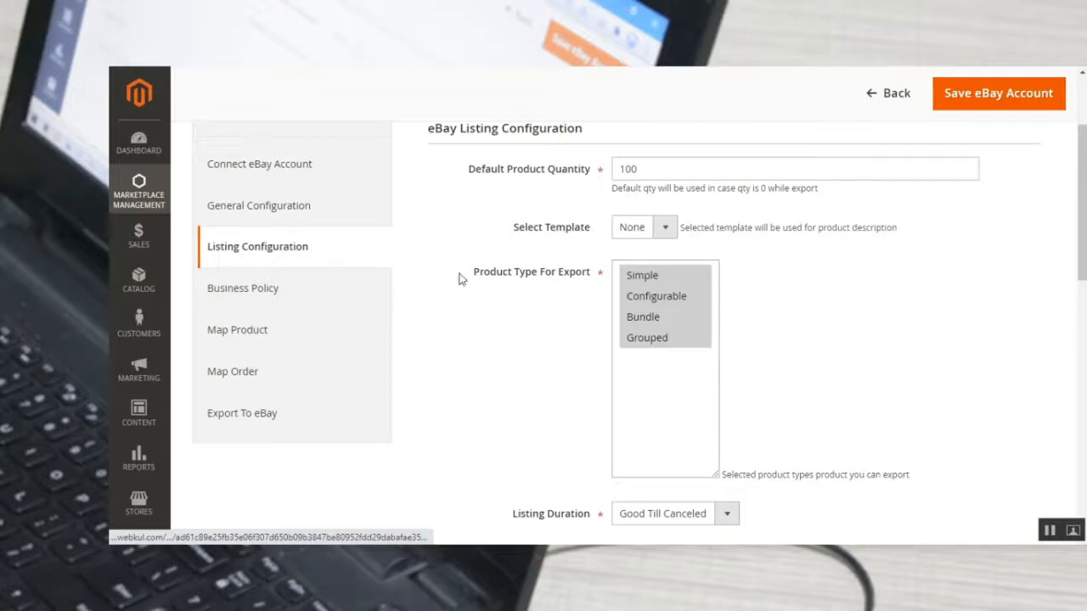
Review the Default Product Quantity field and view the Select Template choices, keeping None.
scroll(463, 281, "up", 3)
scroll(450, 289, "down", 1)
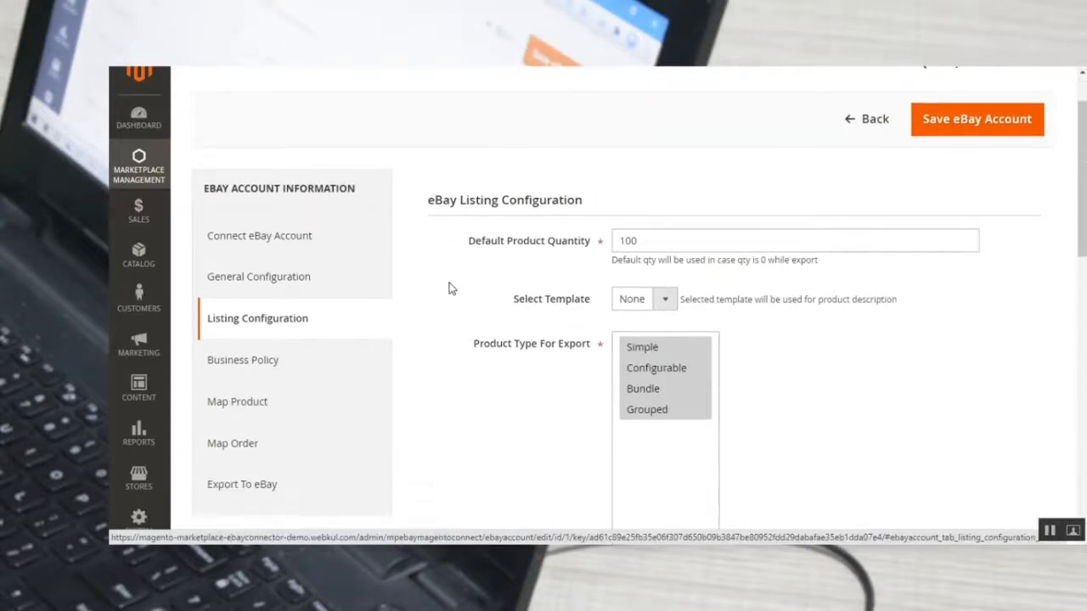
scroll(450, 288, "down", 1)
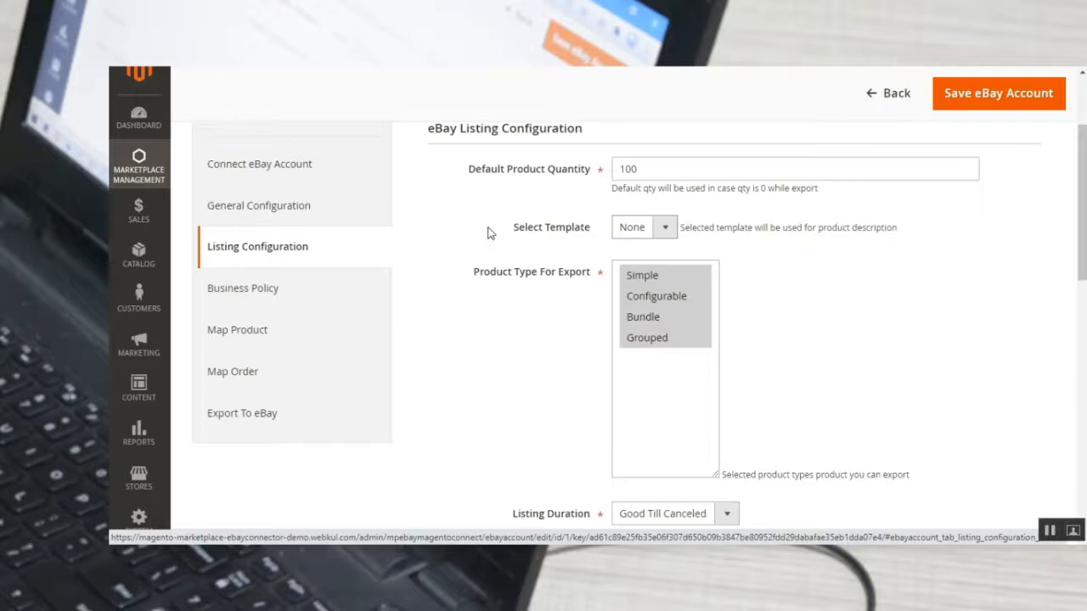
scroll(489, 261, "up", 1)
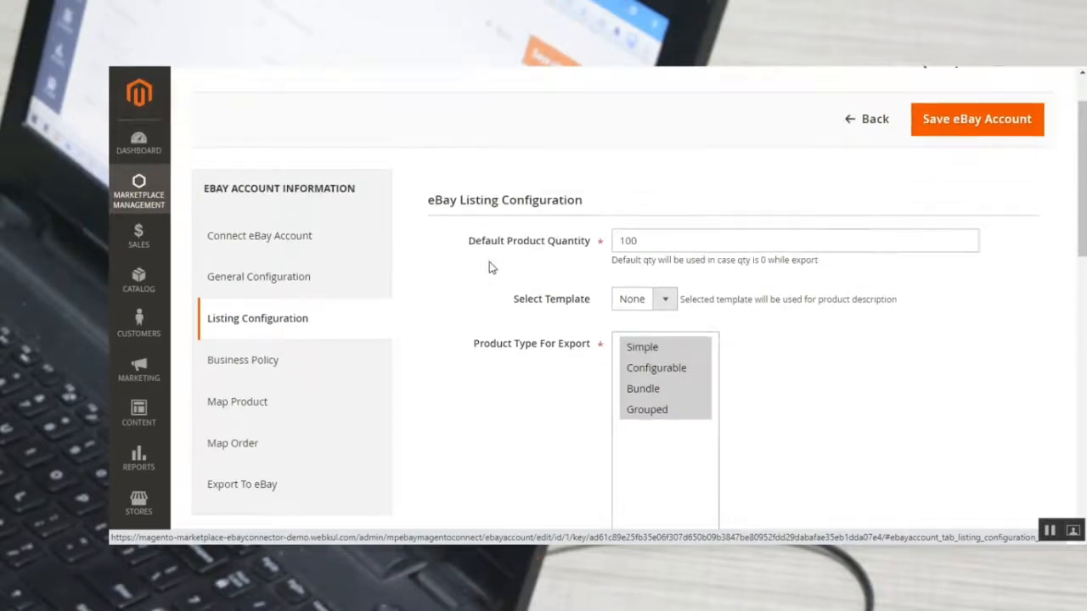
left_click_drag(476, 246, 584, 253)
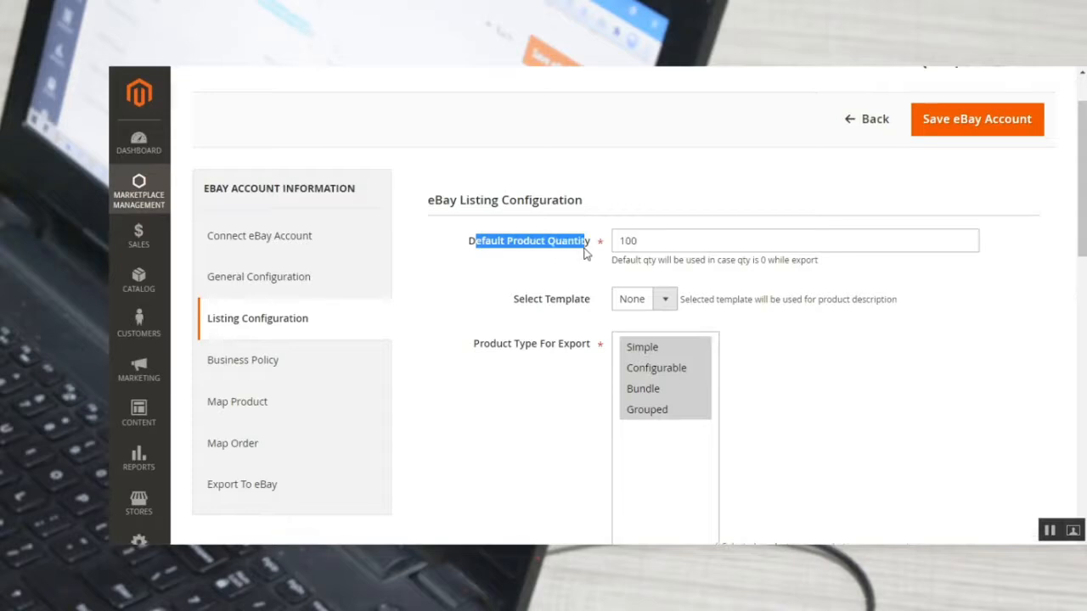
left_click(658, 304)
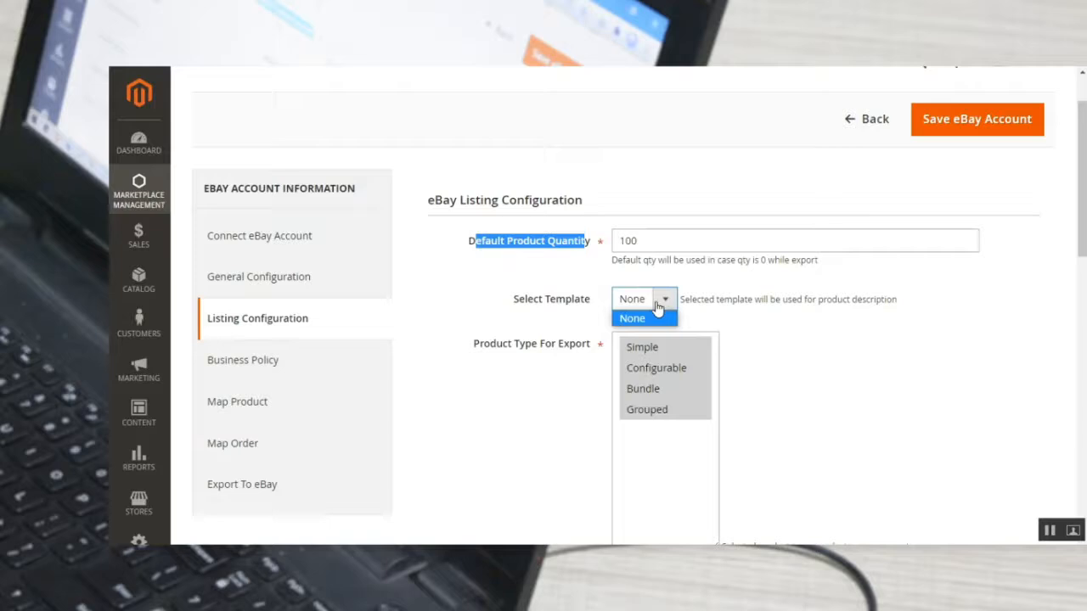
left_click(554, 304)
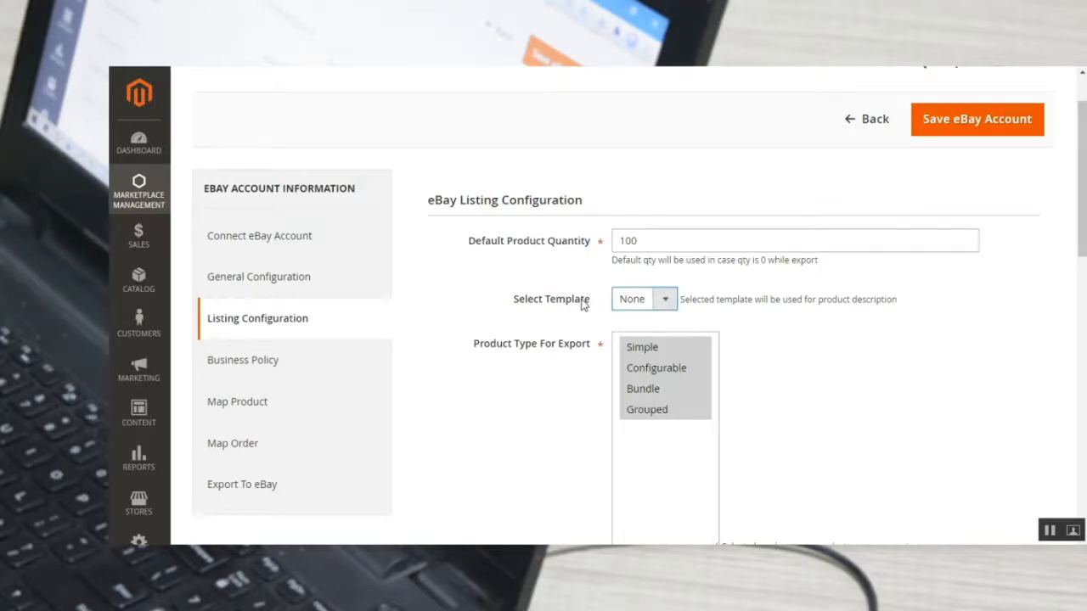
Review the Product Type For Export list and view the Listing Duration choices, keeping Good Till Canceled.
scroll(574, 330, "down", 3)
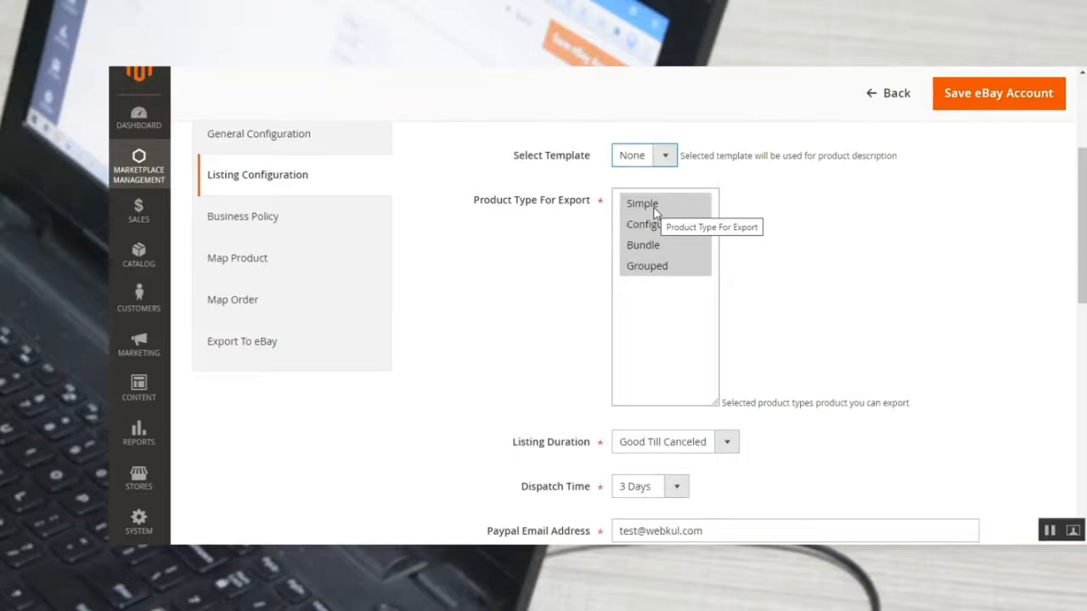
scroll(636, 292, "down", 3)
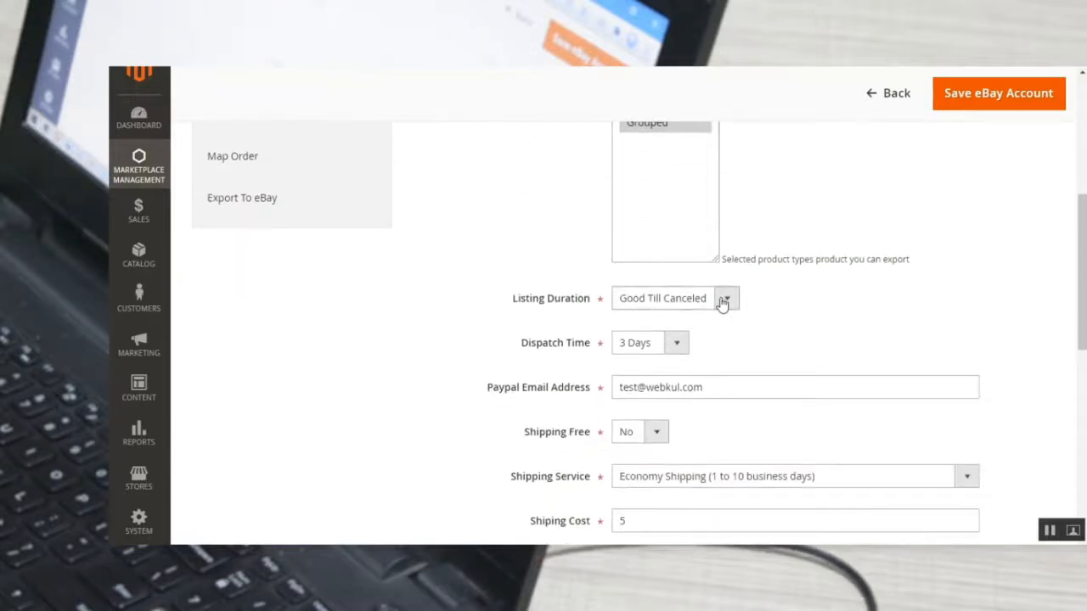
scroll(721, 301, "down", 1)
scroll(723, 304, "down", 1)
left_click(726, 228)
left_click(726, 229)
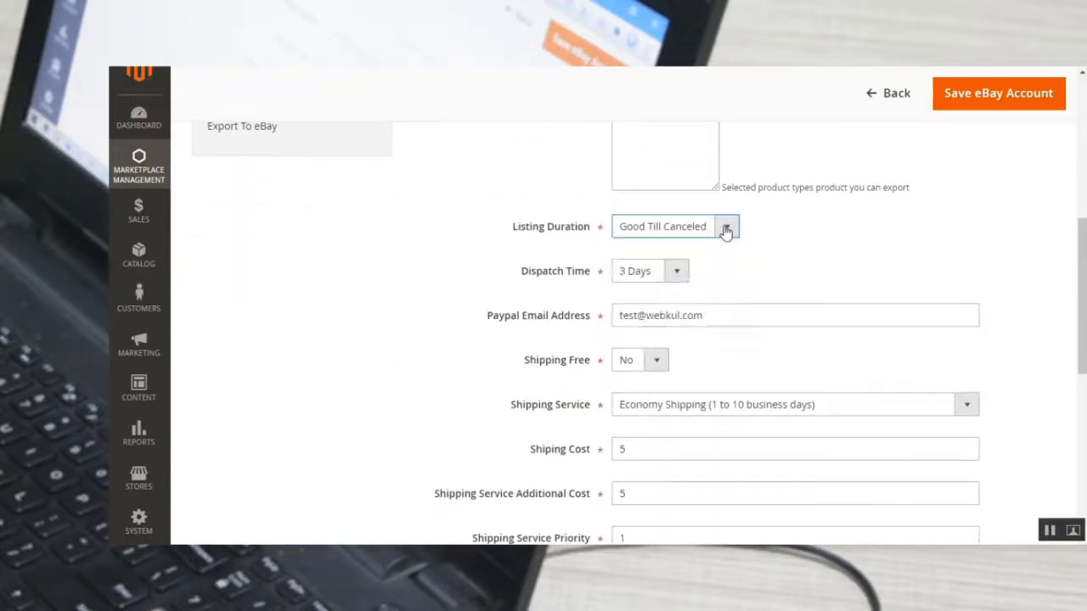
View the Dispatch Time choices, keeping 3 Days, and review the Paypal Email Address field.
left_click_drag(506, 278, 589, 275)
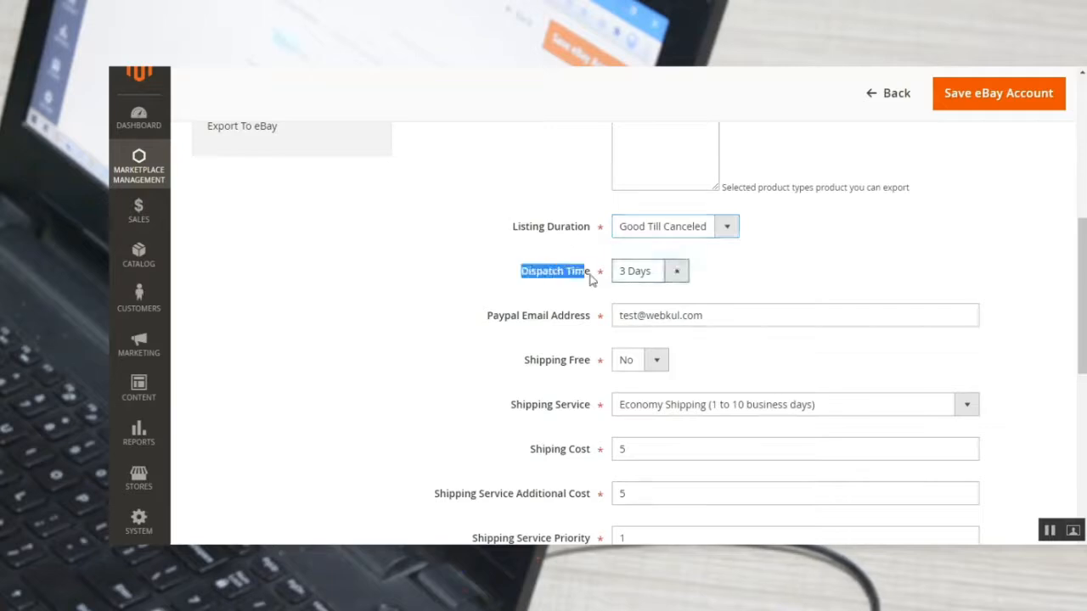
left_click(678, 273)
left_click(743, 278)
scroll(745, 286, "down", 3)
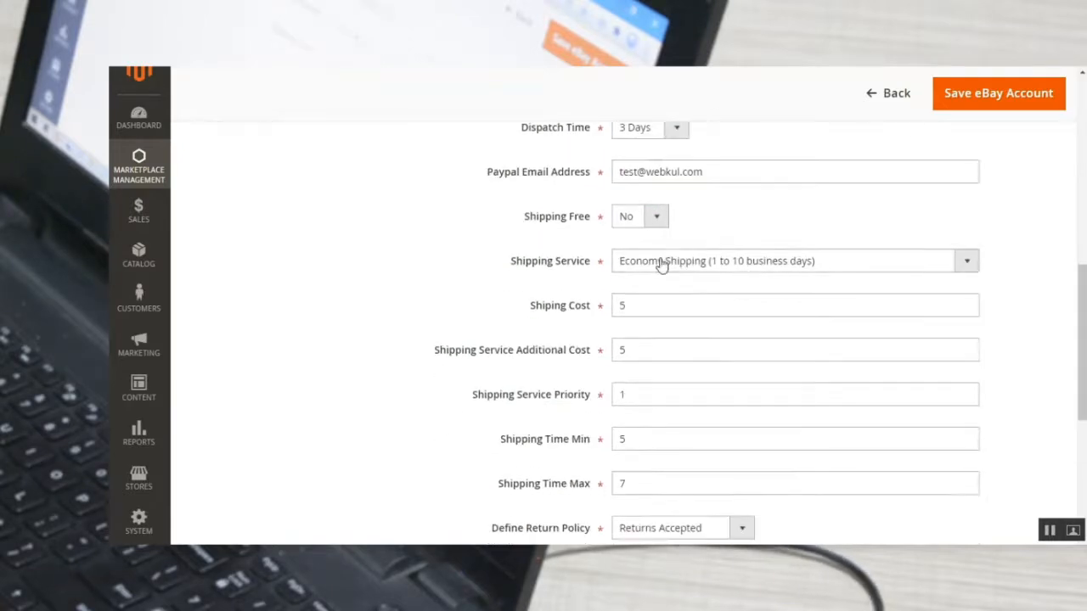
left_click_drag(490, 182, 594, 175)
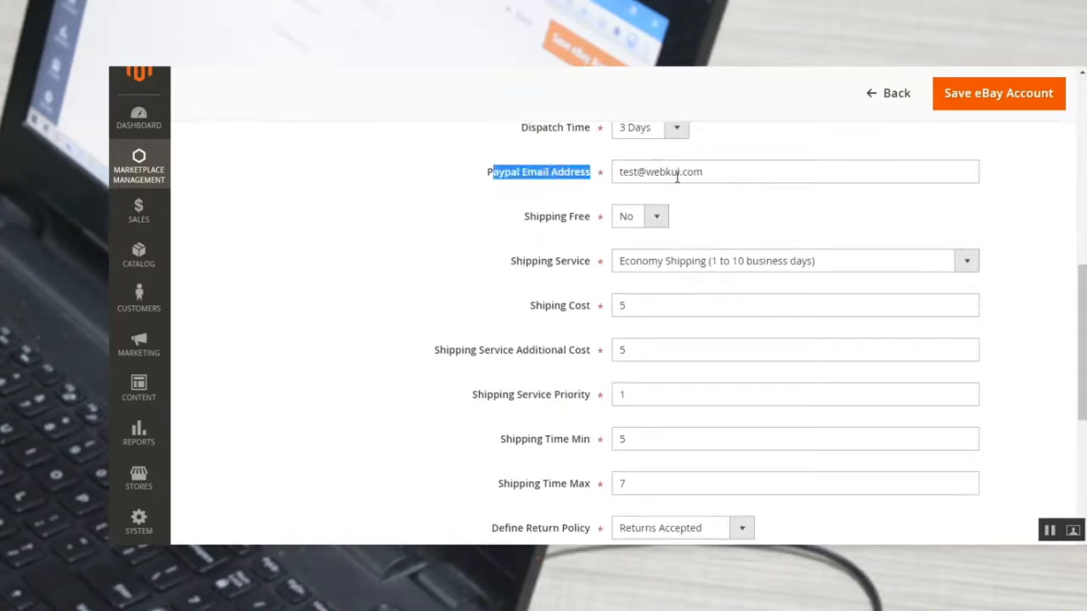
Set Shipping Free to Yes and review the Shipping Time Min and Shipping Time Max fields.
left_click(658, 219)
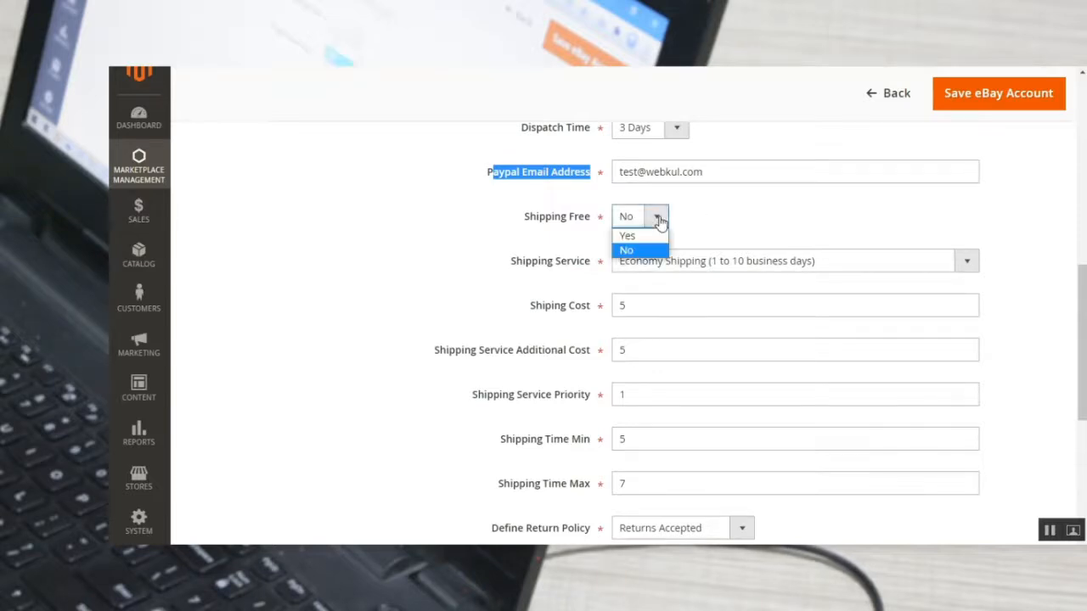
left_click(643, 236)
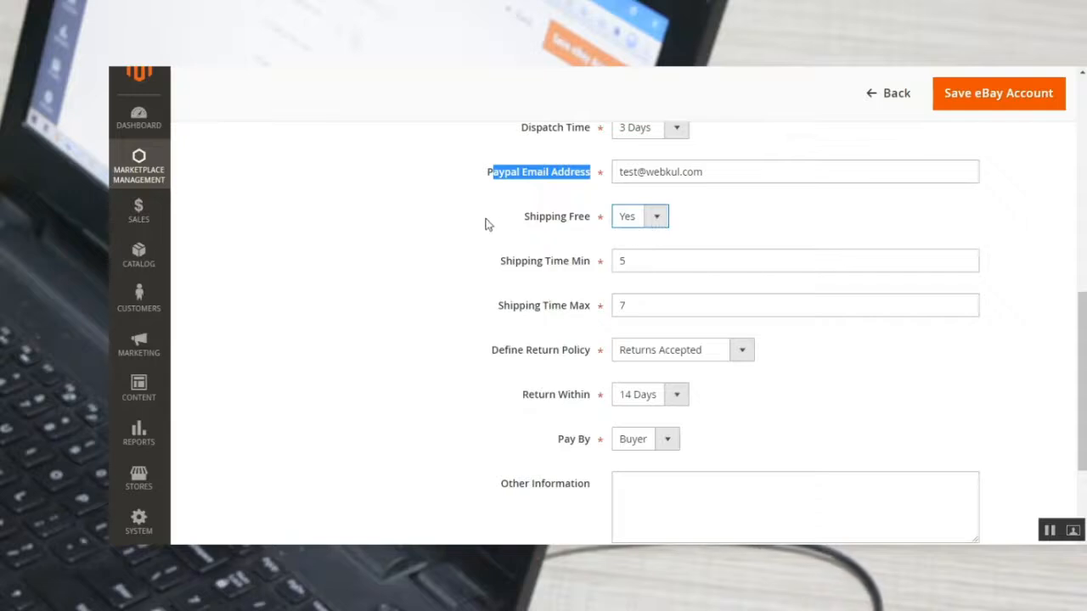
left_click_drag(516, 268, 567, 272)
left_click_drag(509, 307, 598, 314)
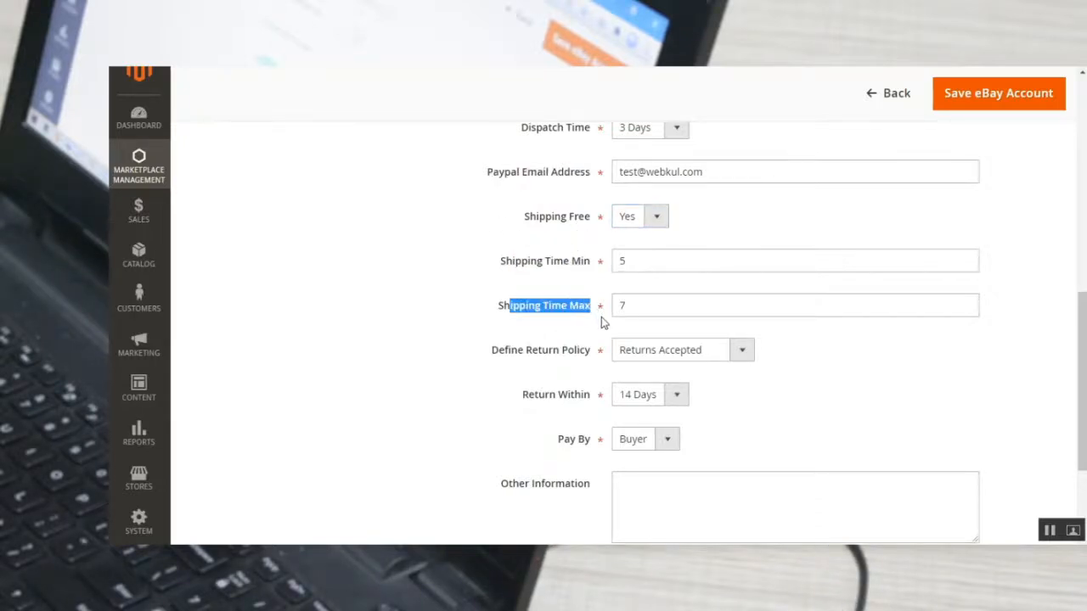
Review the Define Return Policy, Return Within, Pay By and Other Information fields of the listing configuration.
scroll(601, 317, "down", 1)
left_click_drag(505, 278, 593, 289)
left_click_drag(524, 324, 595, 327)
double_click(566, 374)
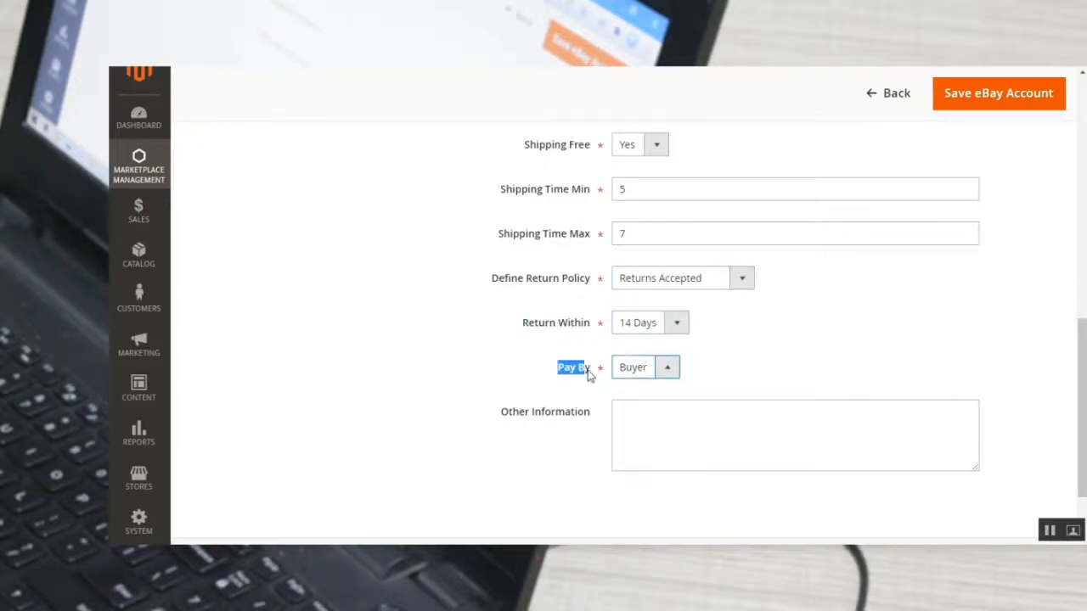
left_click(650, 422)
Set Shipping Free to No and view the Shipping Service choices, keeping Economy Shipping (1 to 10 business days).
scroll(637, 339, "up", 1)
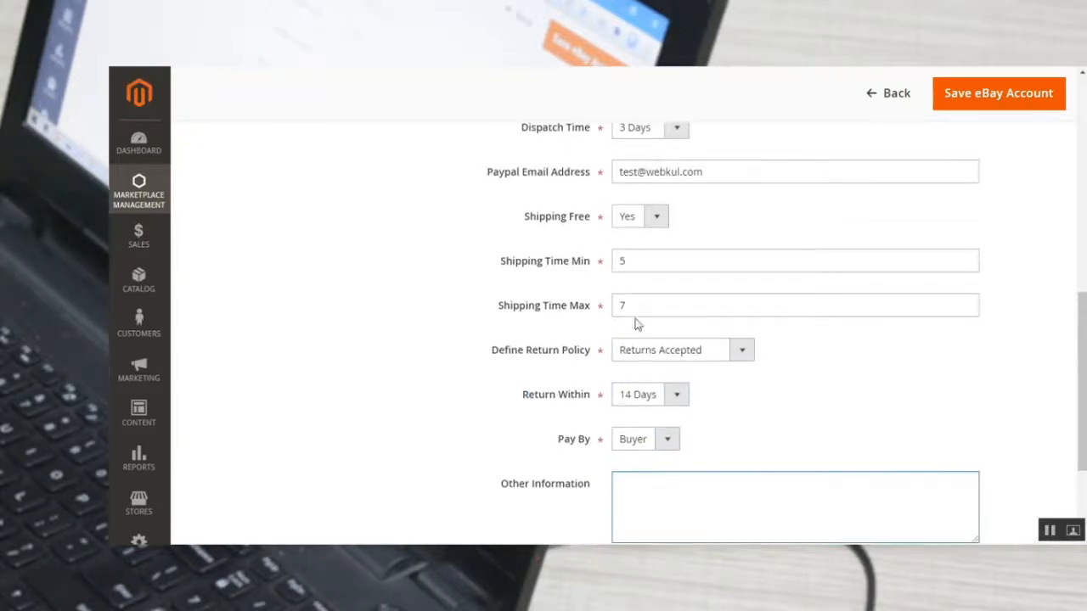
left_click(650, 219)
left_click(652, 249)
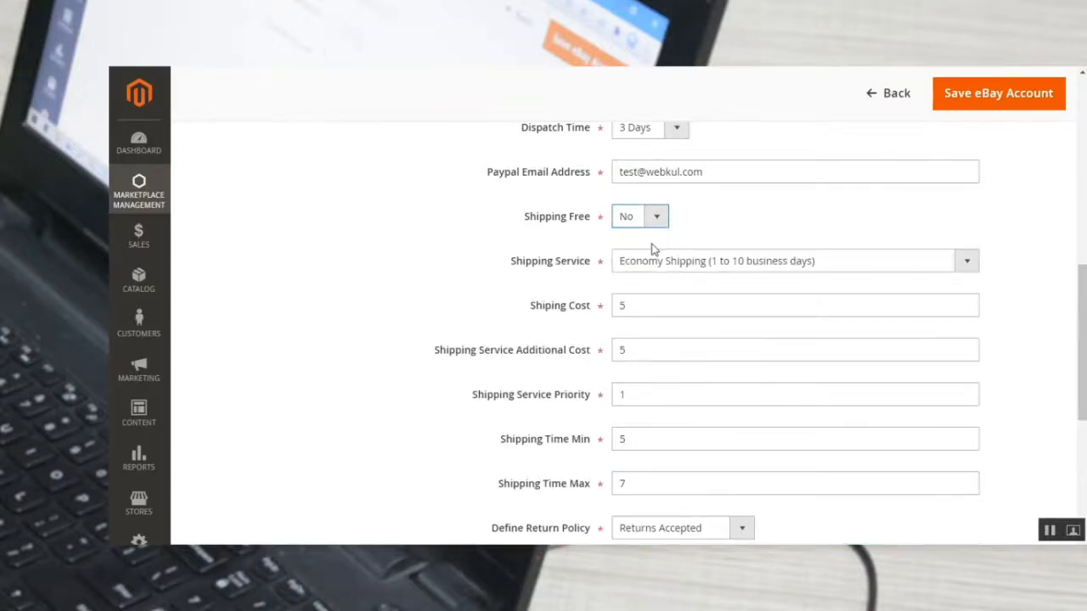
left_click(682, 267)
left_click(681, 265)
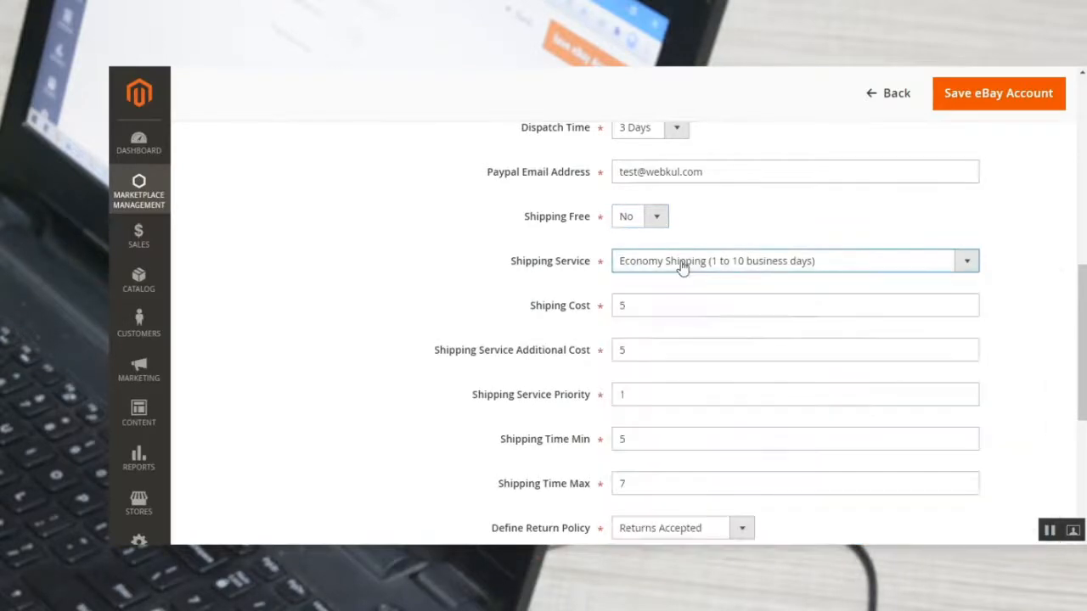
Review the shipping additional cost, service priority, minimum and maximum time, and return policy fields of the listing configuration.
scroll(572, 254, "down", 1)
scroll(540, 299, "down", 1)
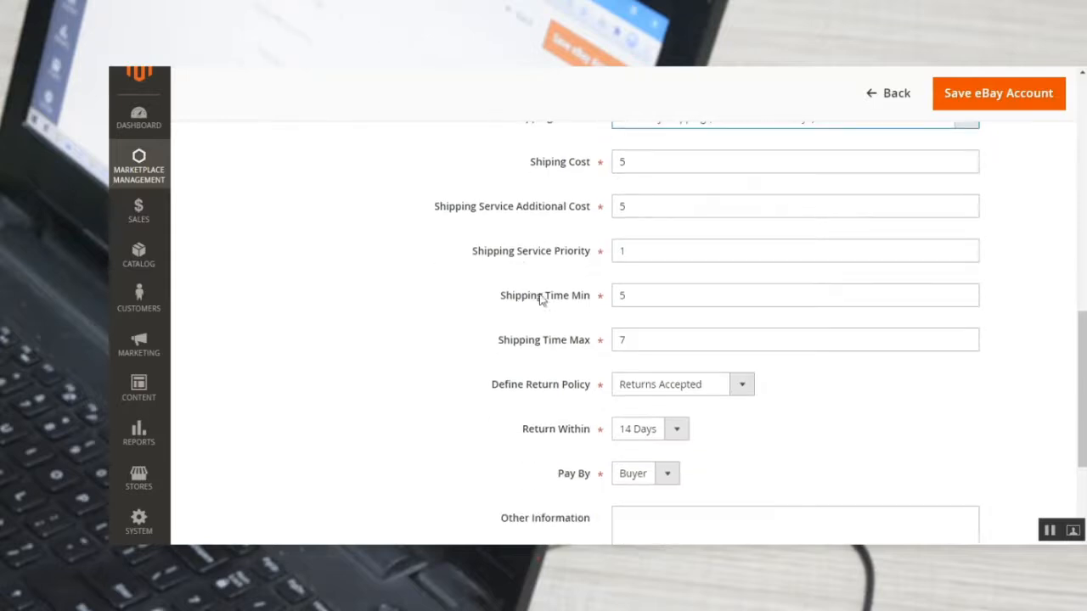
left_click_drag(439, 206, 591, 211)
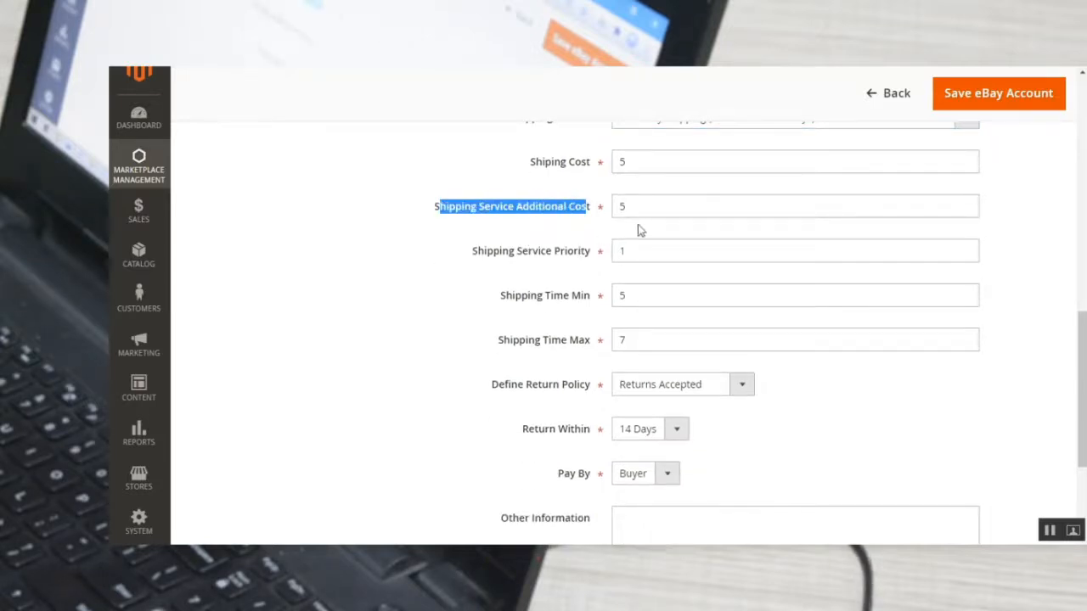
left_click_drag(484, 259, 580, 258)
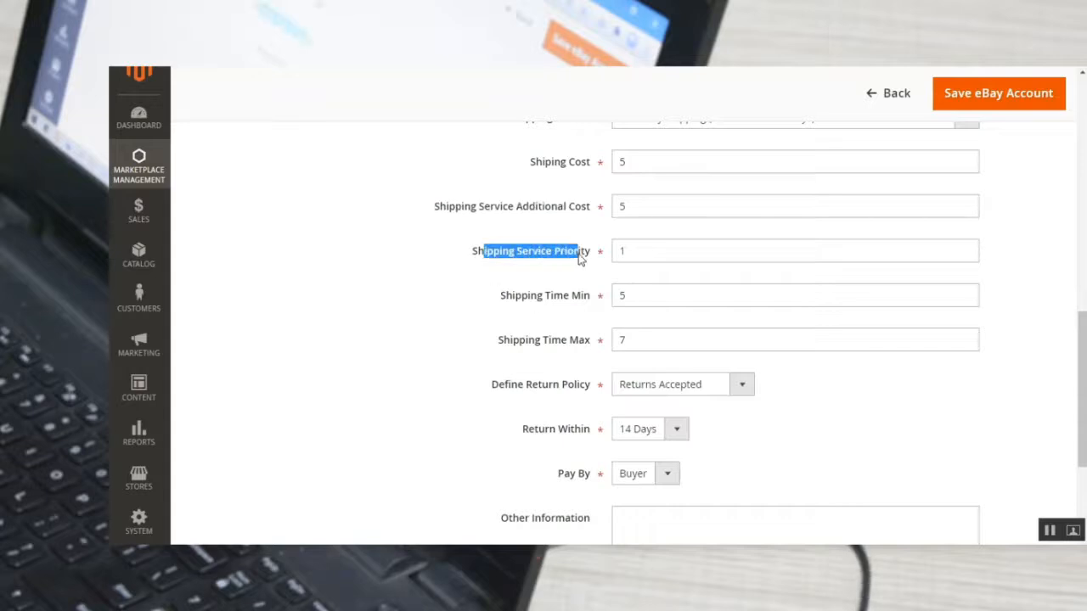
left_click_drag(512, 297, 573, 328)
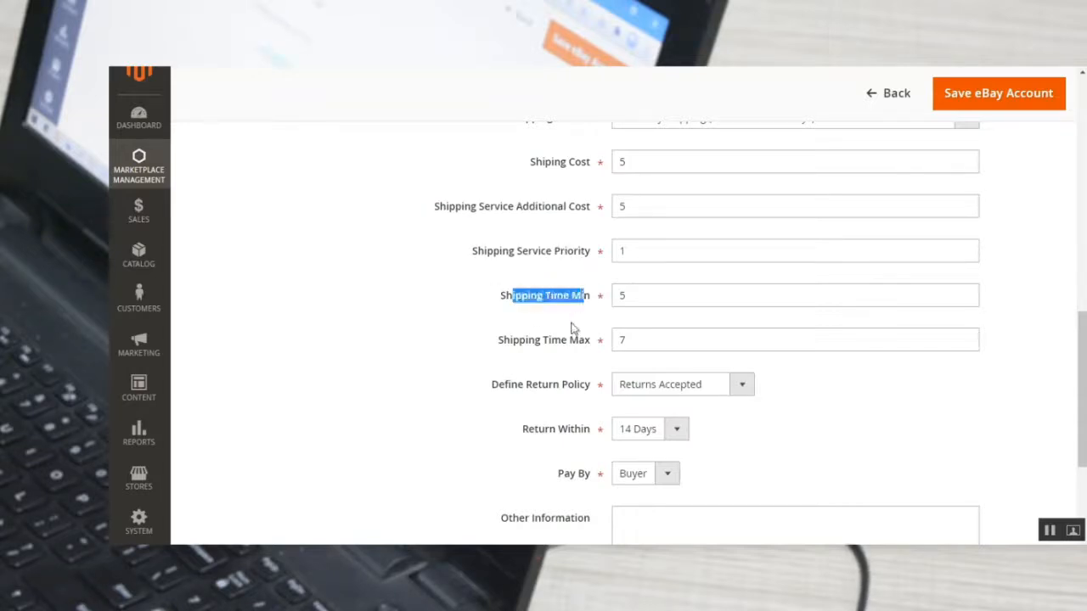
left_click_drag(522, 355, 585, 352)
scroll(583, 362, "down", 3)
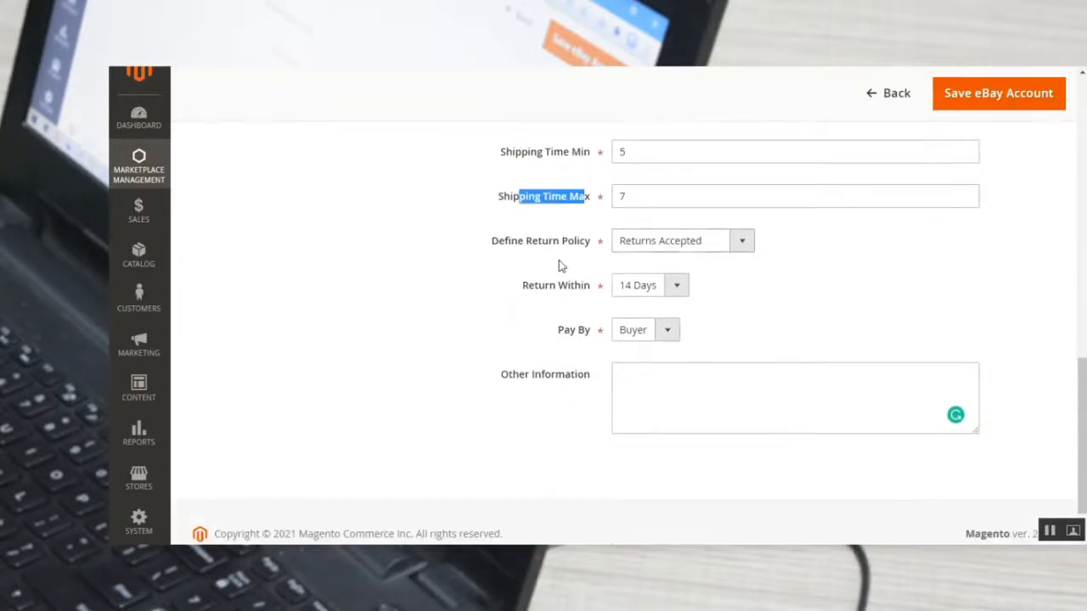
scroll(561, 339, "up", 10)
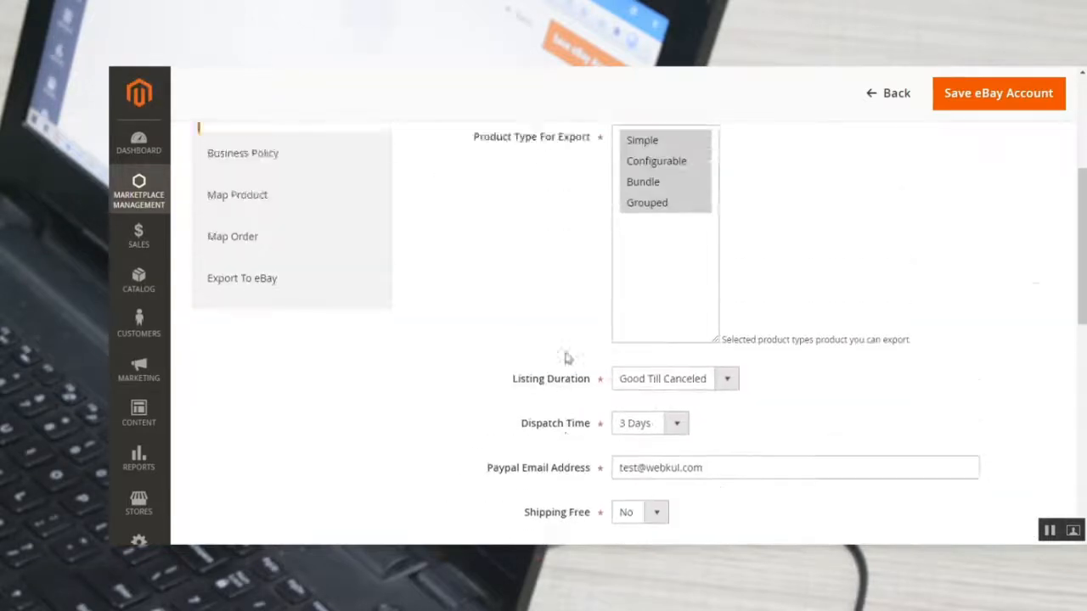
scroll(567, 358, "down", 2)
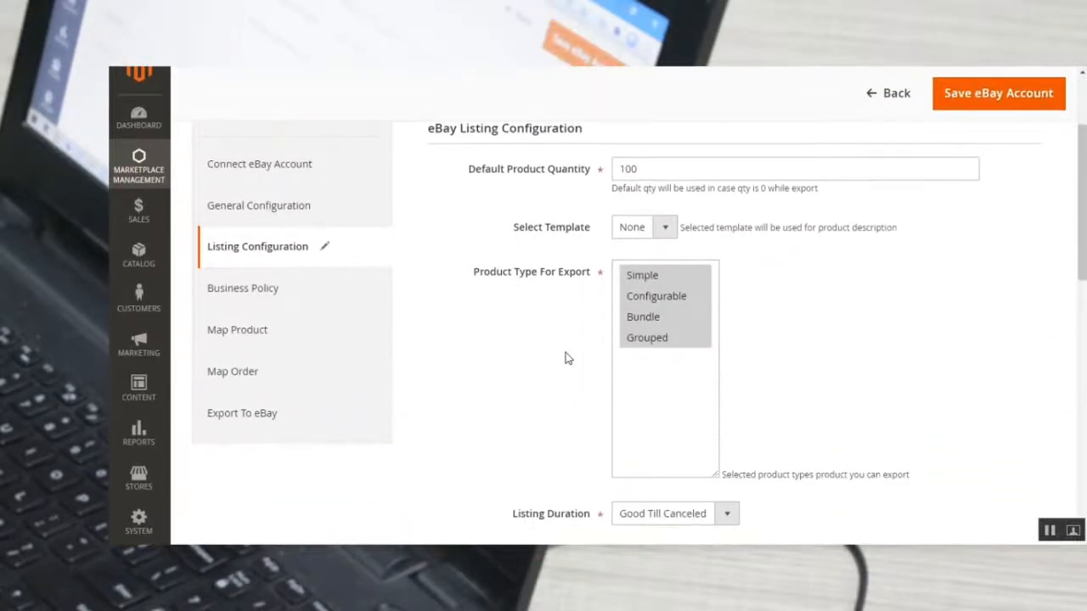
Open Business Policy and view the Business Profile Enabled on eBay and eBay Marketplace choices, keeping No and United States.
left_click(291, 291)
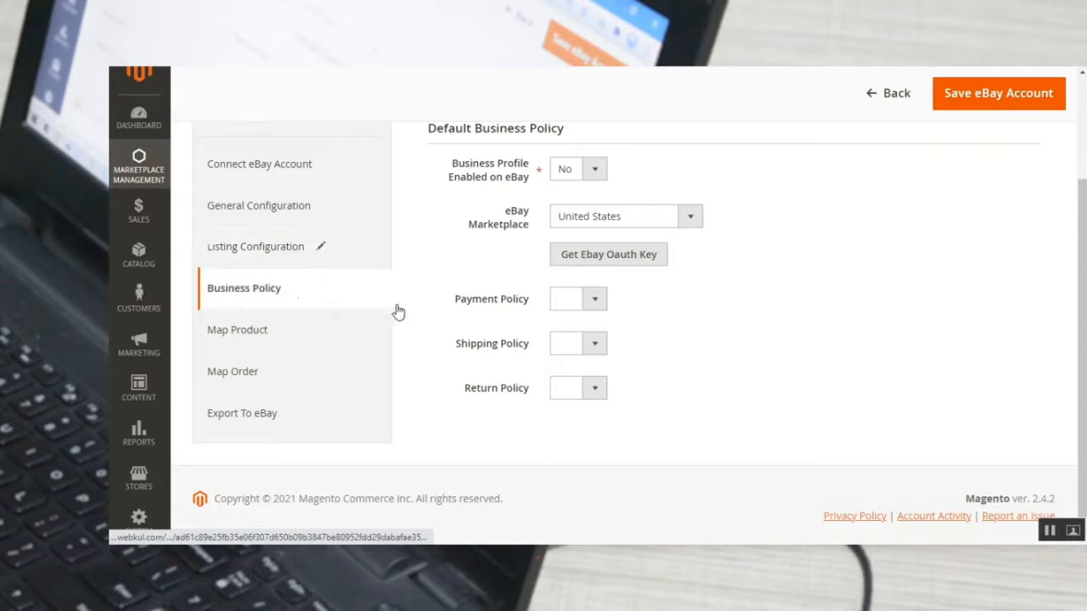
left_click(594, 174)
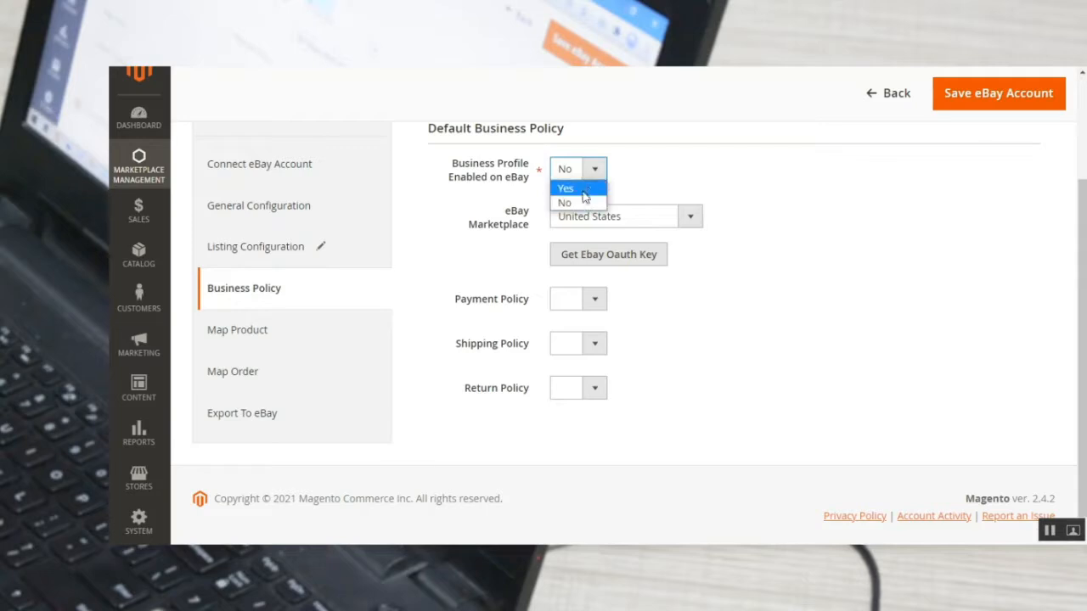
left_click(584, 203)
left_click(692, 217)
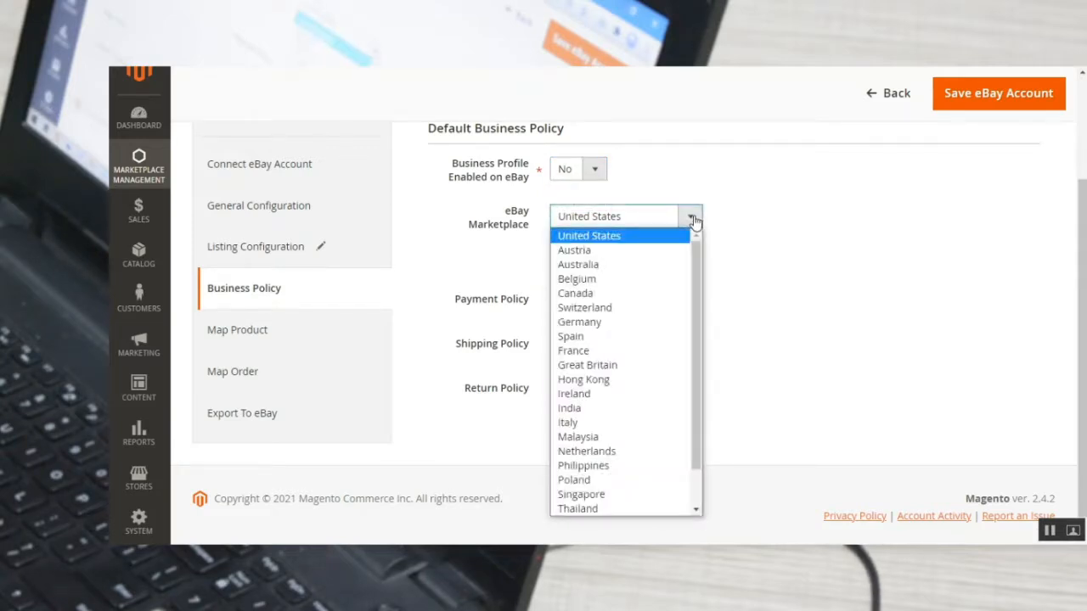
left_click(747, 201)
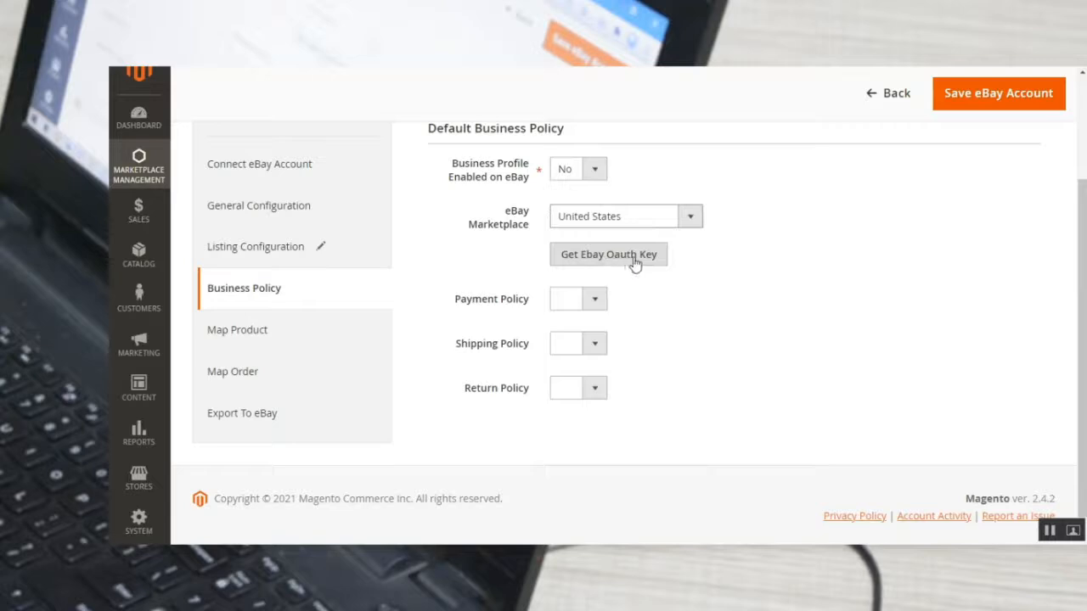
View the Payment Policy, Shipping Policy and Return Policy choices, leaving all three blank.
left_click(595, 304)
left_click(595, 348)
left_click(597, 389)
left_click(656, 371)
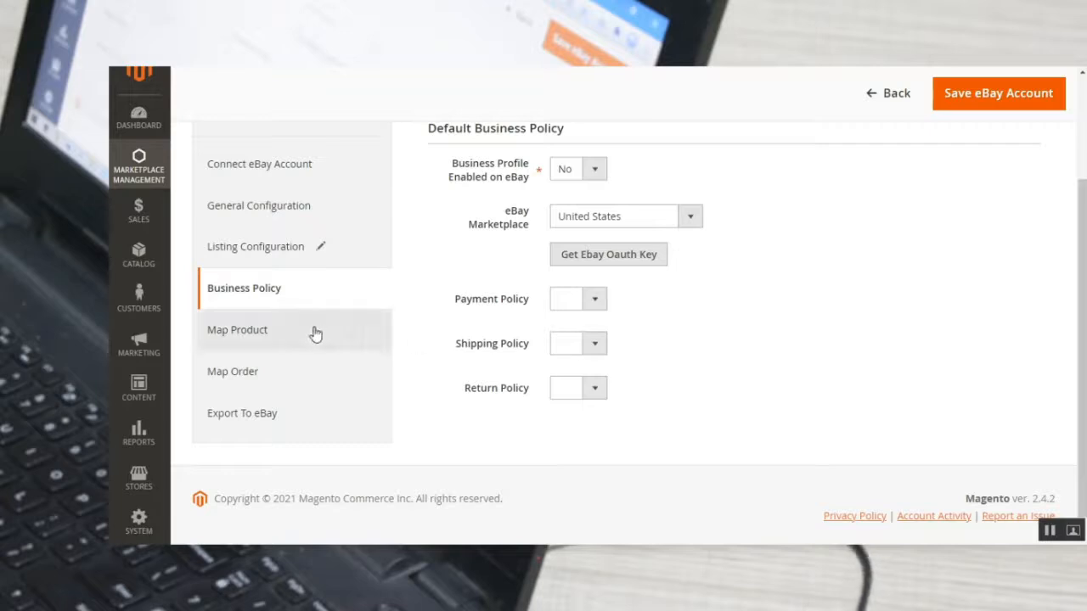
Open Map Product and view the eBay product import dialog, ticking Import Only eBay Active Products and closing it without importing.
left_click(270, 341)
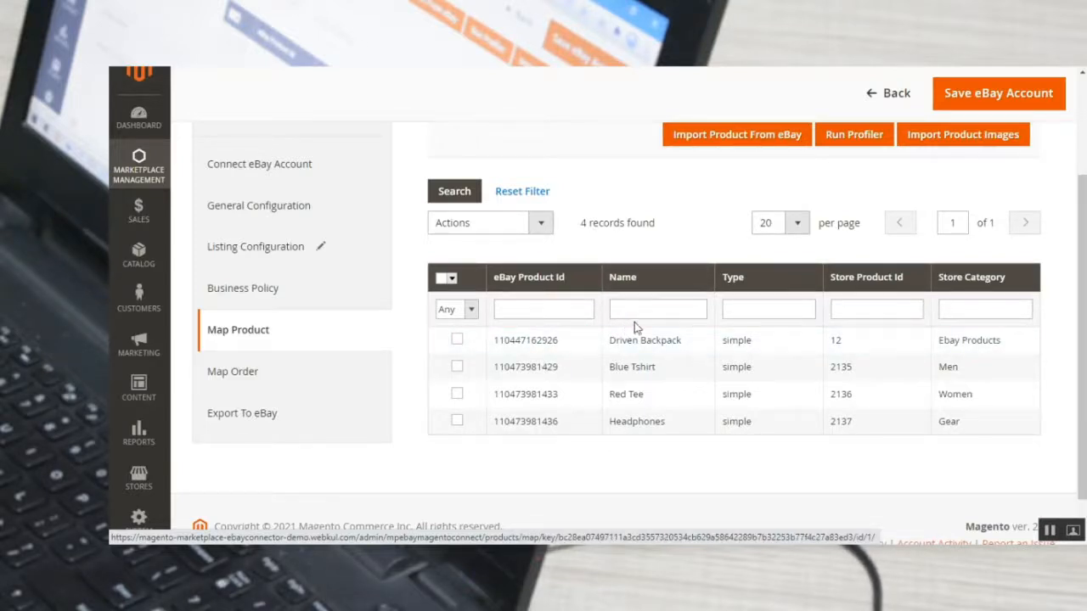
scroll(736, 228, "up", 1)
scroll(736, 228, "up", 2)
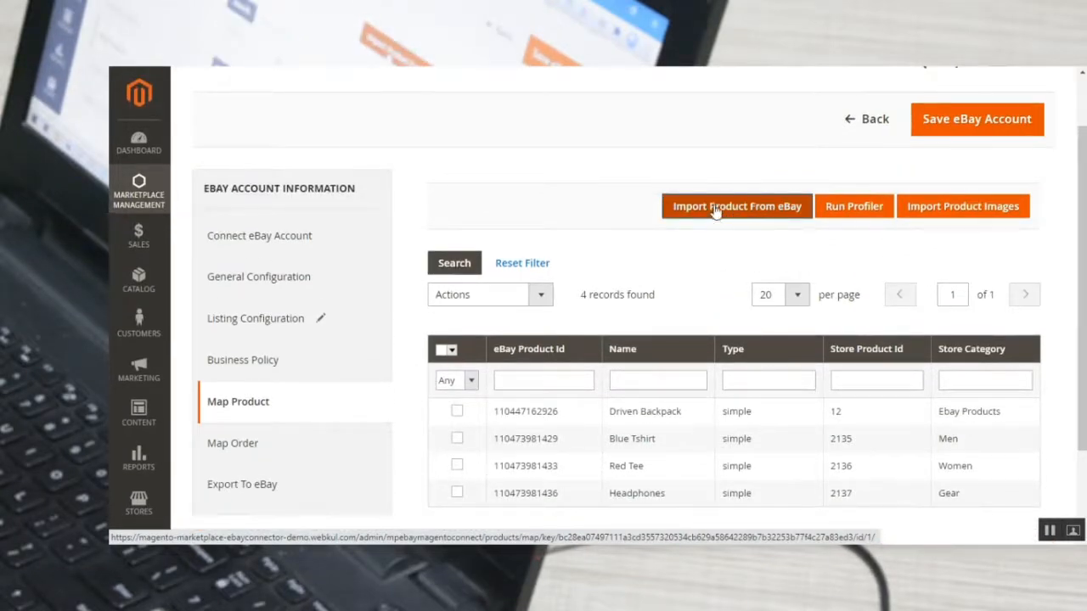
left_click(726, 213)
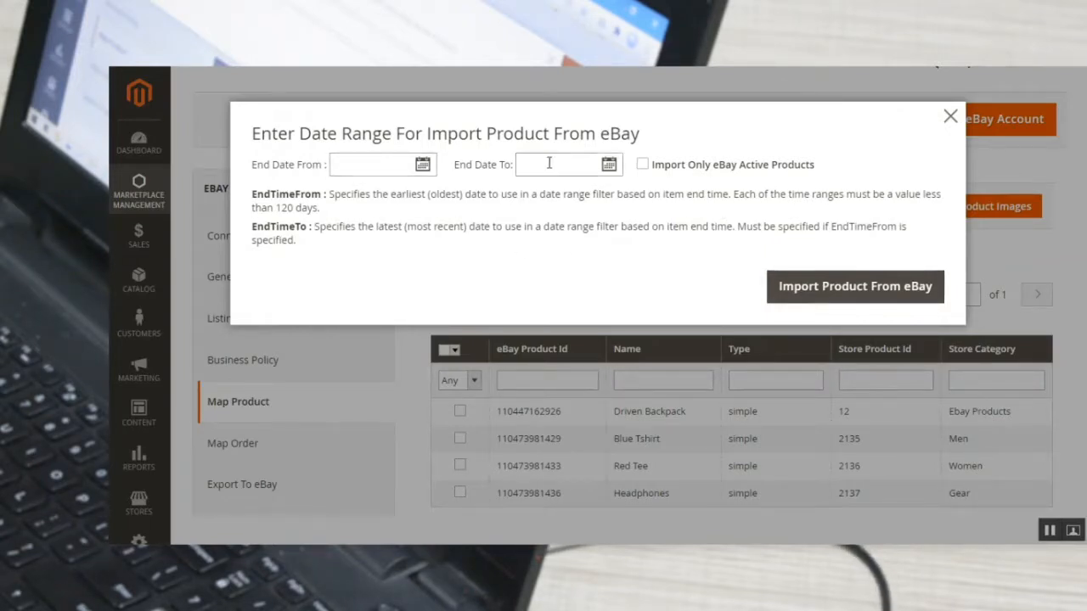
left_click(642, 165)
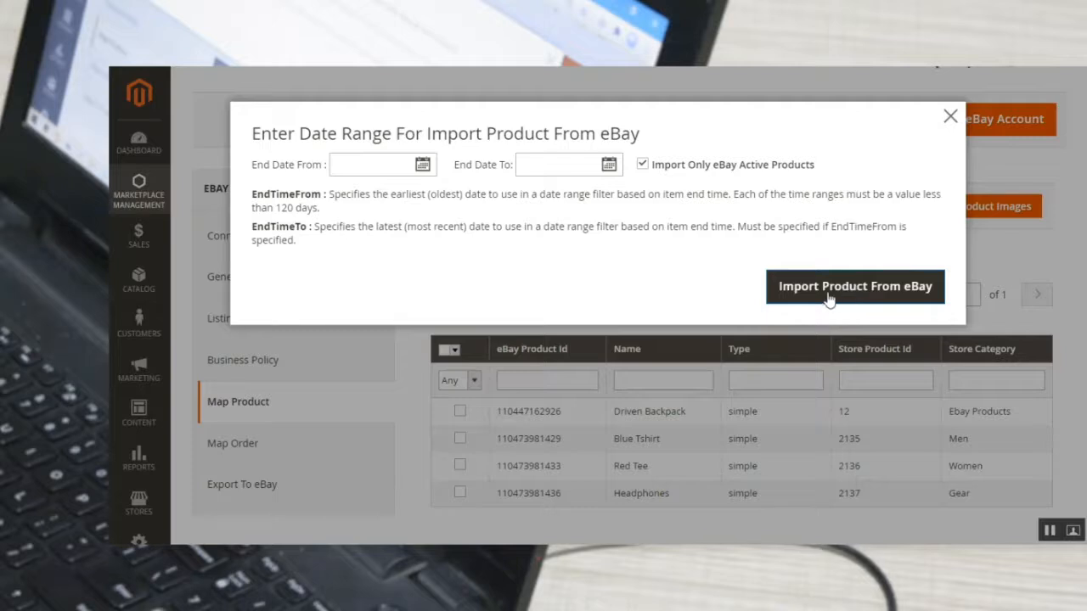
left_click(949, 119)
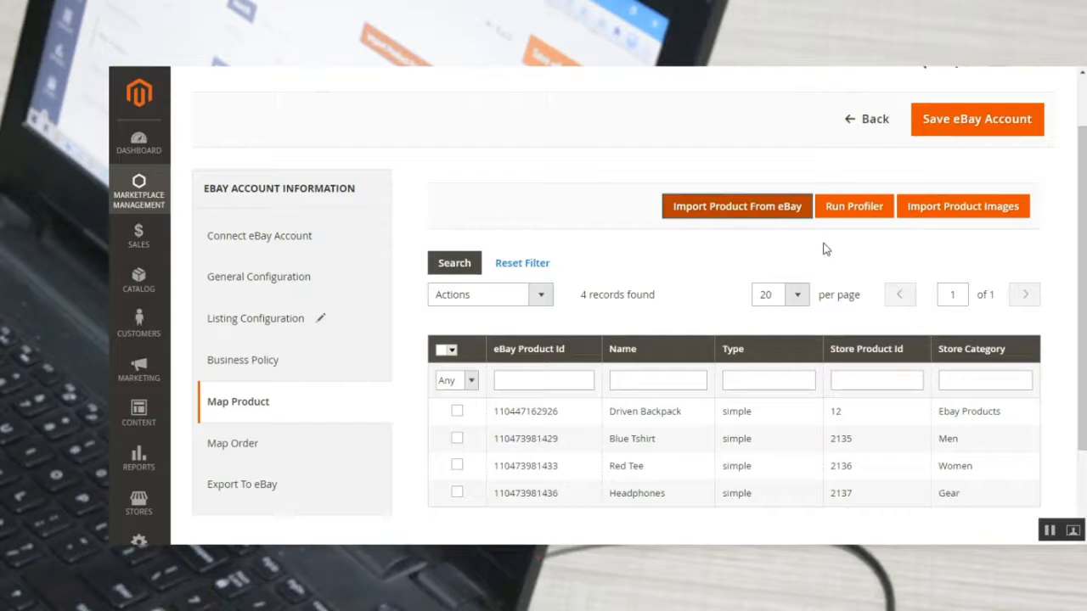
Run the profiler for the eBay products, close its window and review the mapped product list.
left_click(854, 208)
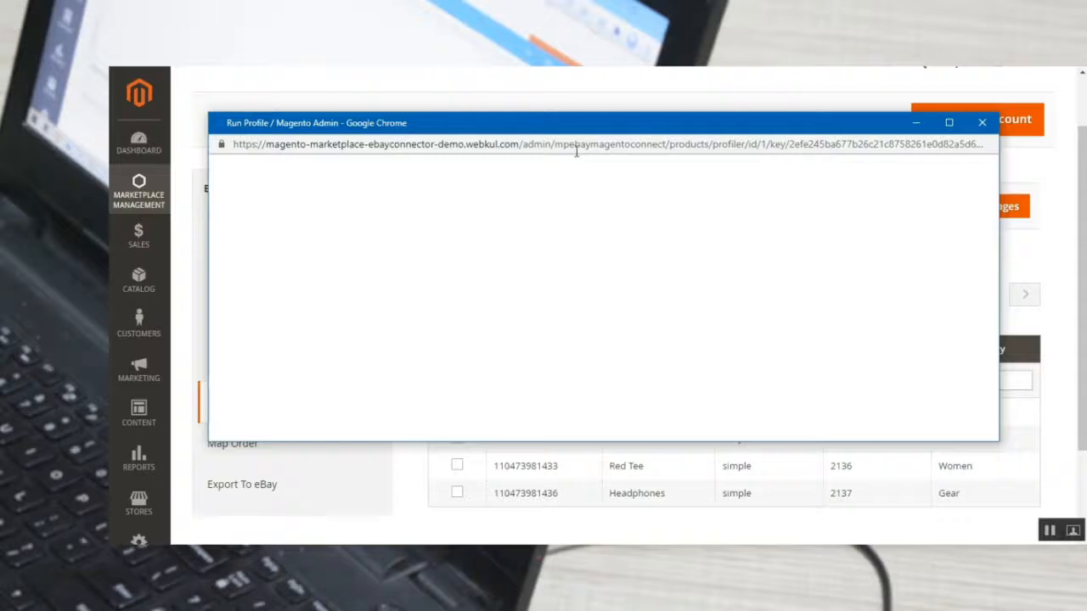
left_click_drag(584, 131, 580, 139)
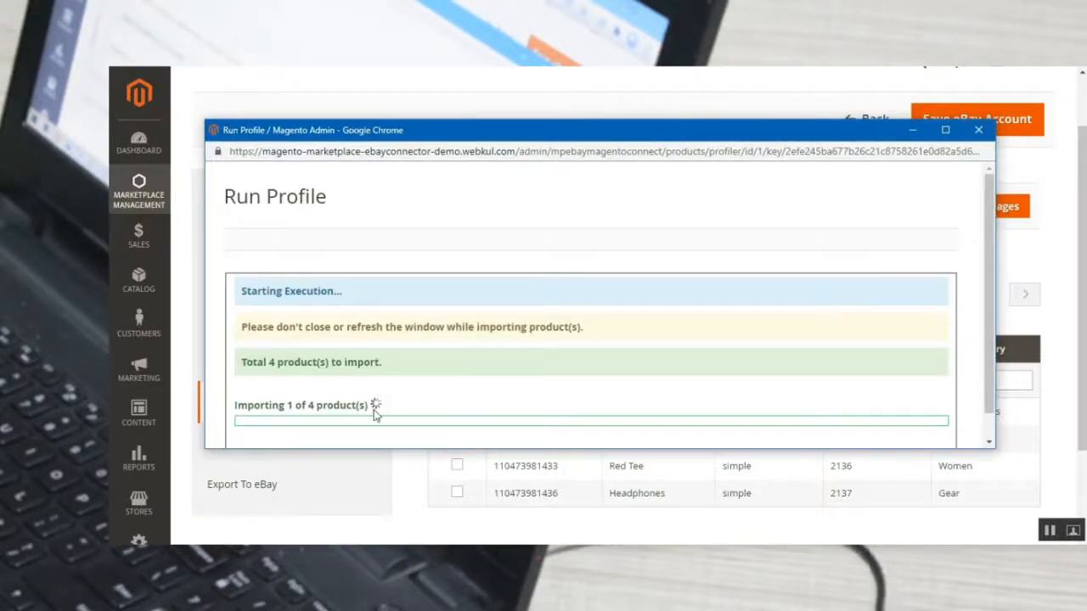
left_click(979, 132)
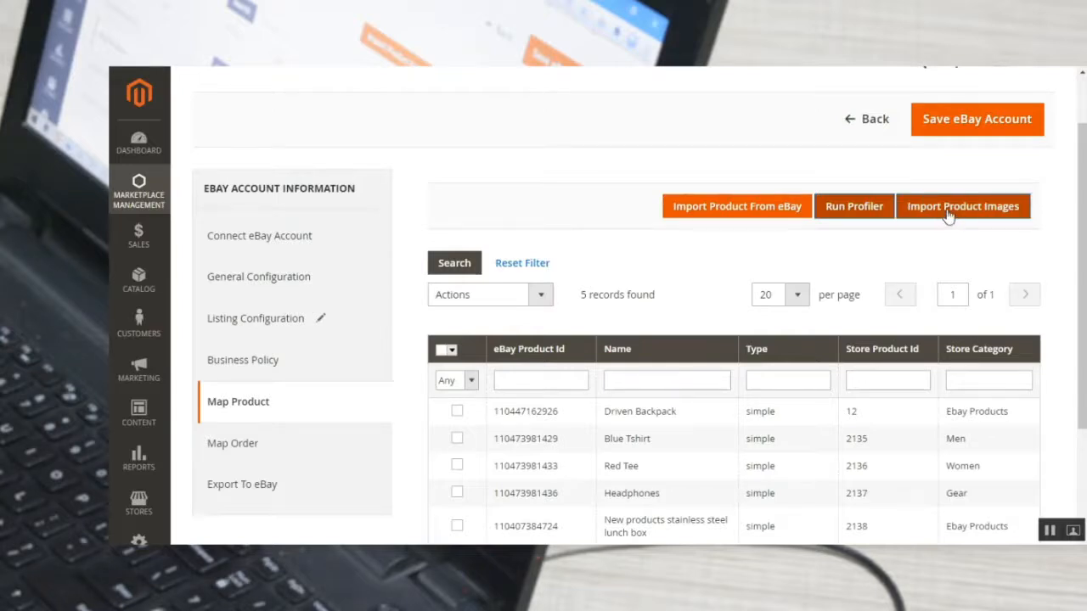
scroll(854, 206, "down", 1)
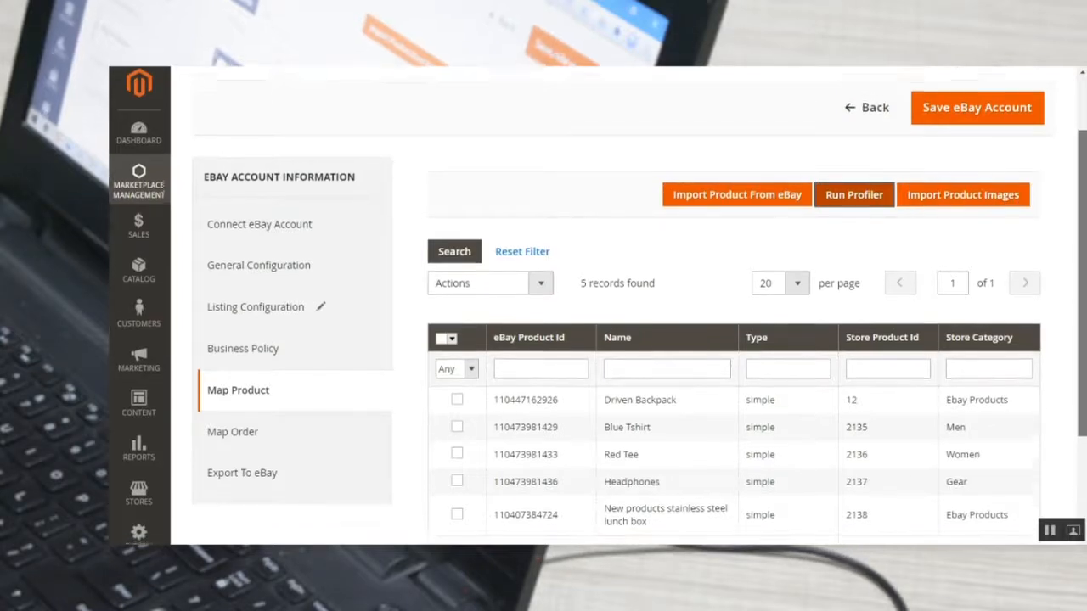
scroll(855, 206, "down", 1)
left_click_drag(1082, 308, 1082, 288)
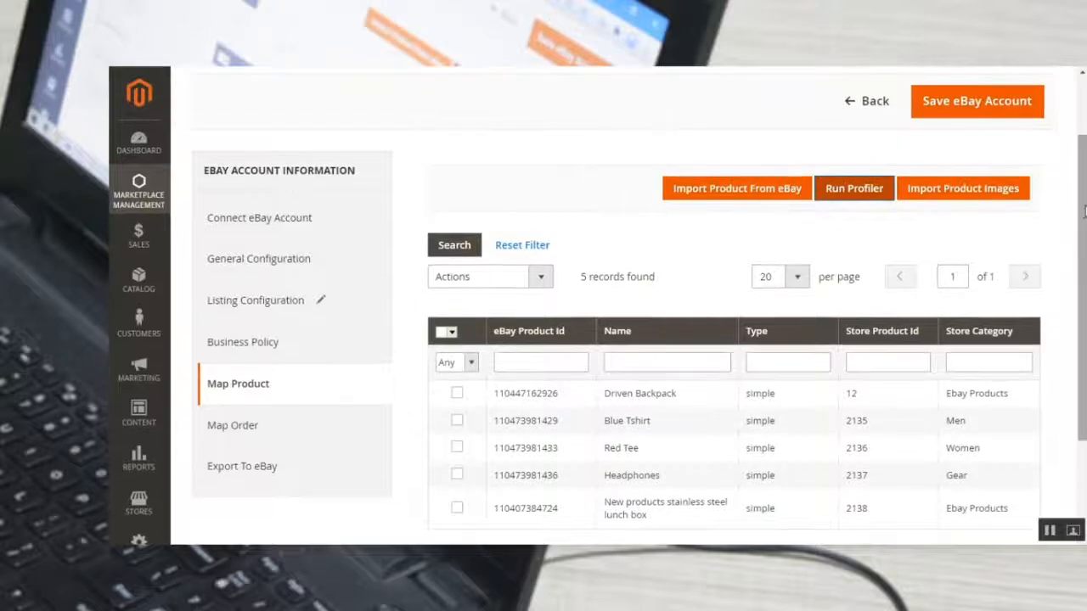
scroll(534, 345, "down", 2)
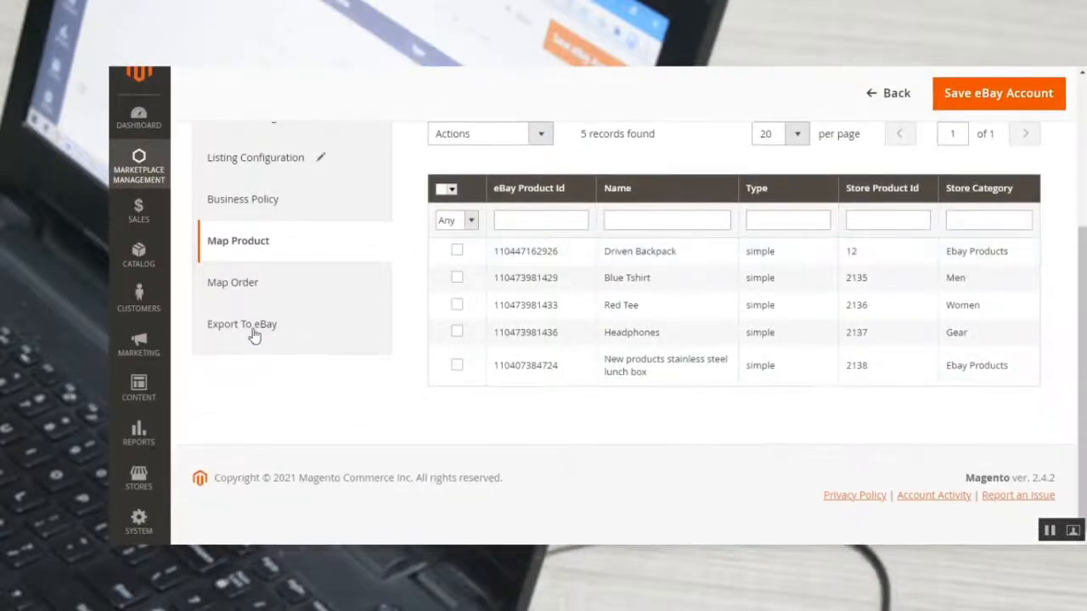
Open Map Order and view the date range dialog for importing eBay orders, closing it without importing.
left_click(242, 283)
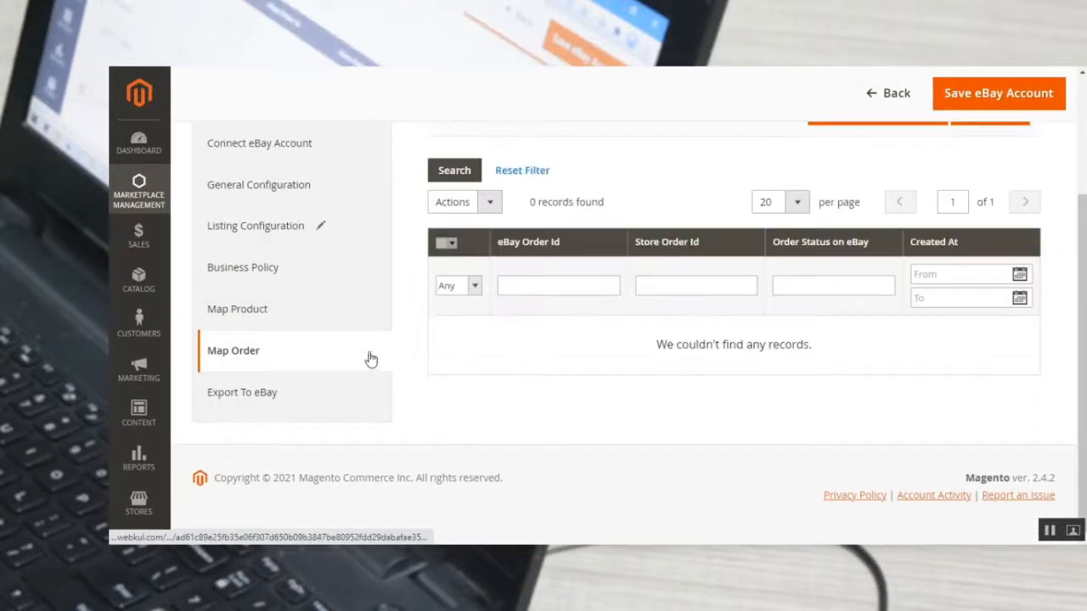
scroll(535, 368, "up", 1)
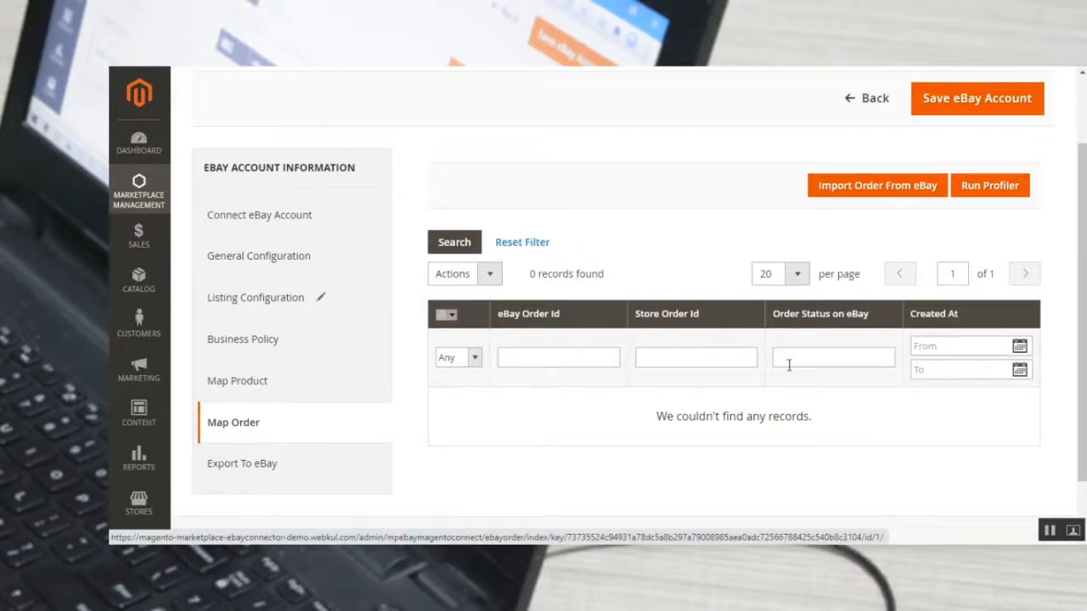
left_click(870, 191)
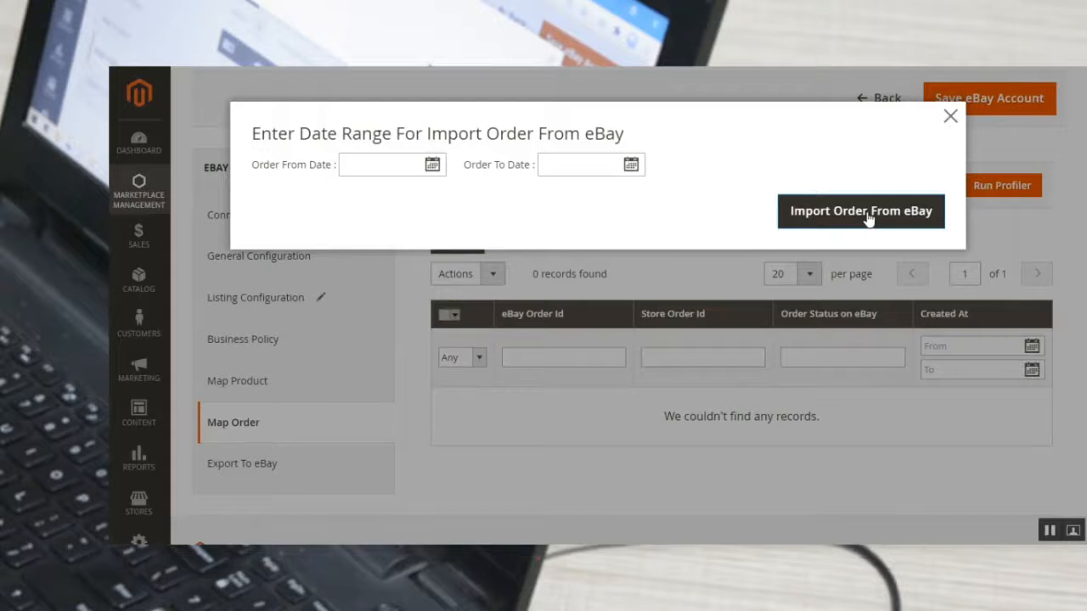
left_click(951, 117)
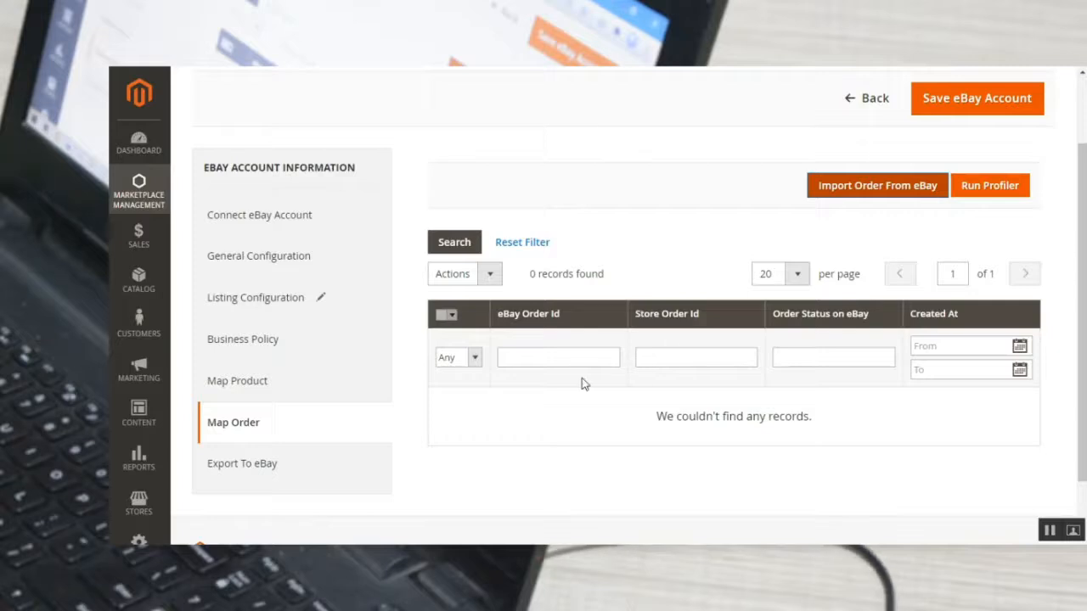
In Export To eBay, select Wayfarer Messenger Bag and Rival Field Messenger and choose the Export To eBay action without submitting it.
scroll(581, 379, "down", 2)
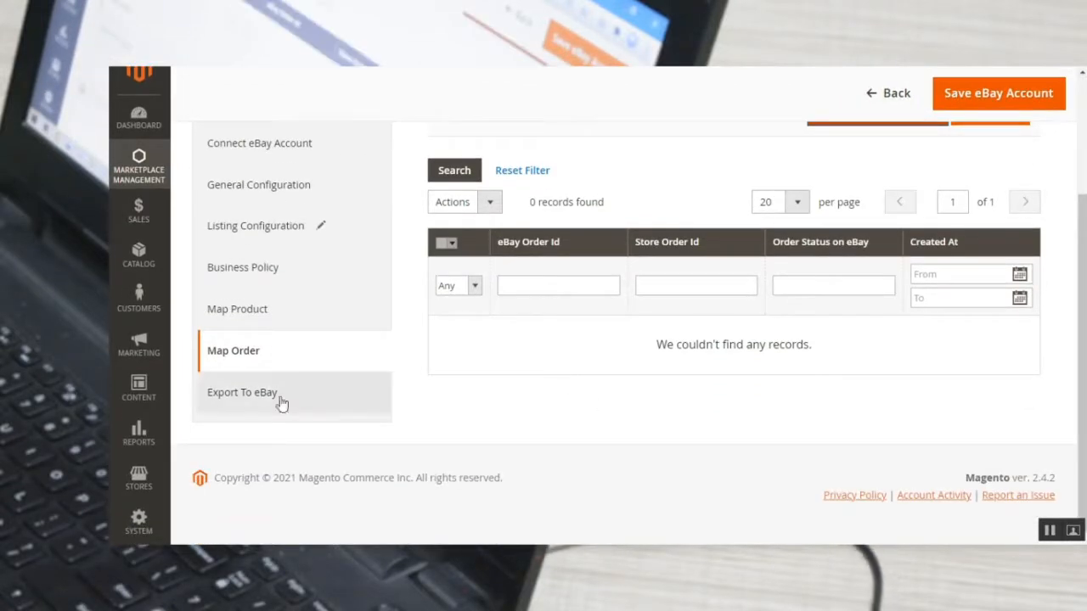
left_click(258, 391)
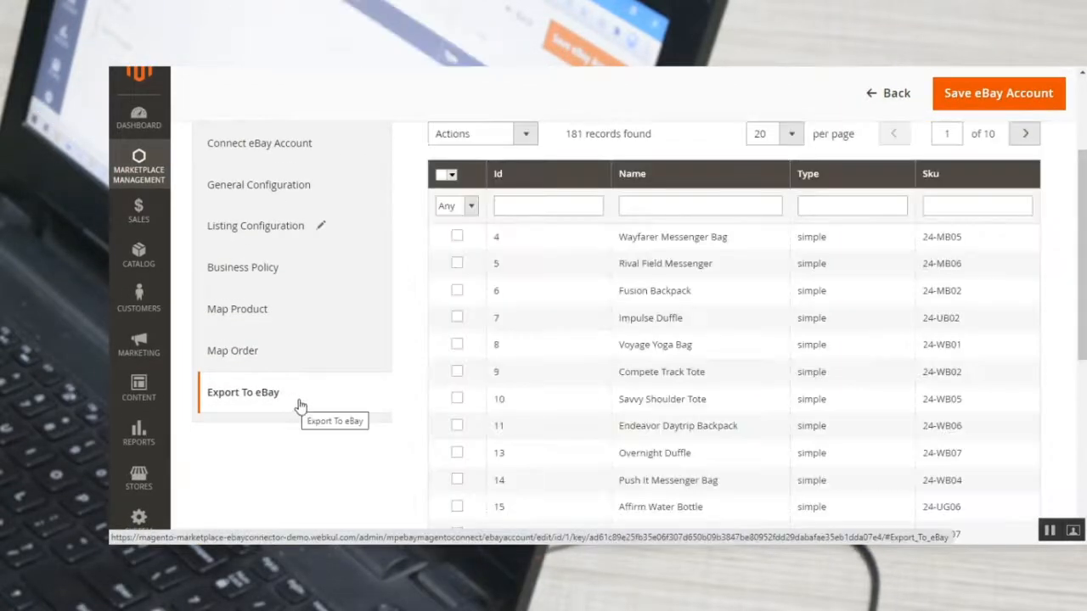
left_click(456, 236)
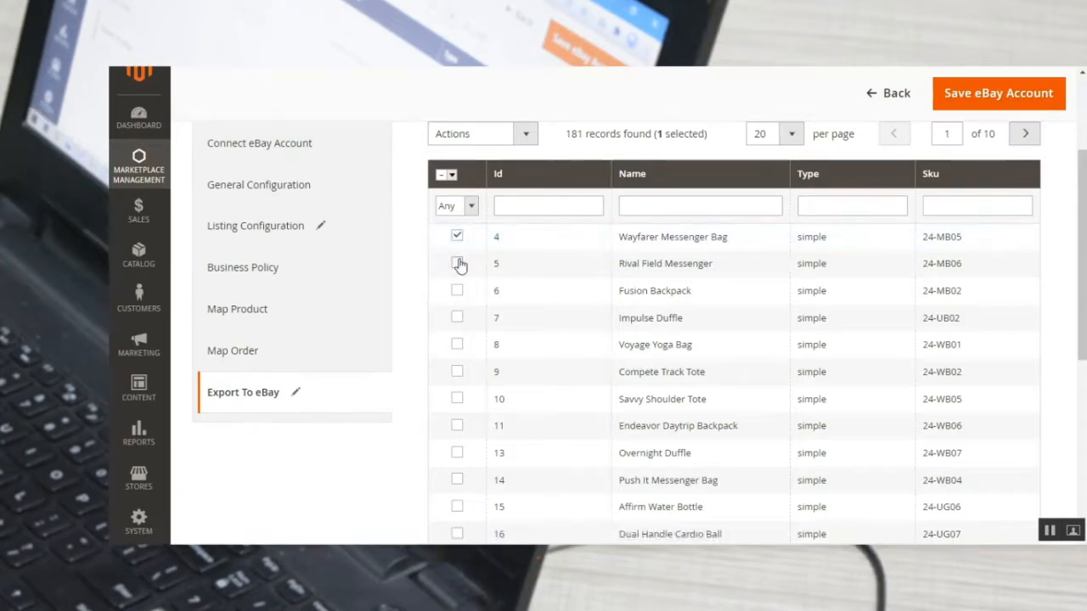
left_click(457, 263)
scroll(531, 272, "up", 2)
left_click(526, 212)
left_click(471, 240)
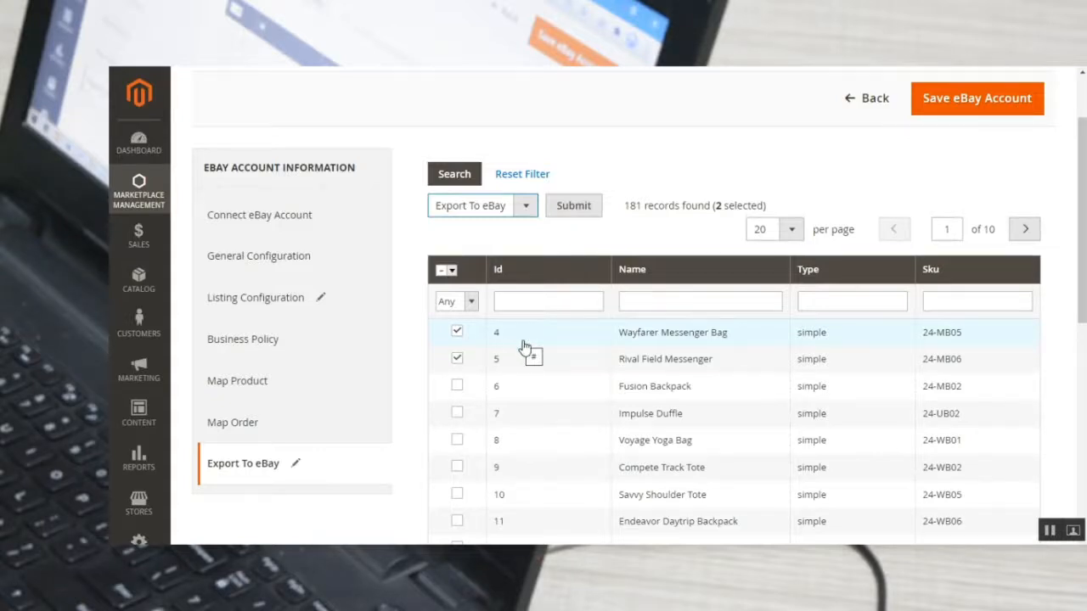
scroll(522, 346, "up", 2)
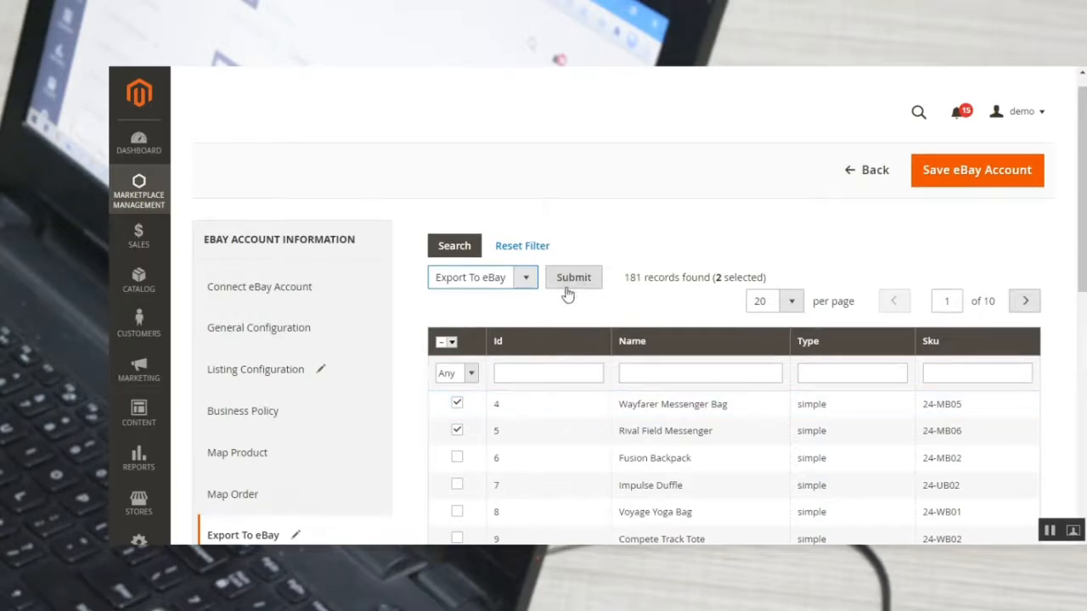
scroll(543, 306, "down", 4)
scroll(352, 316, "up", 2)
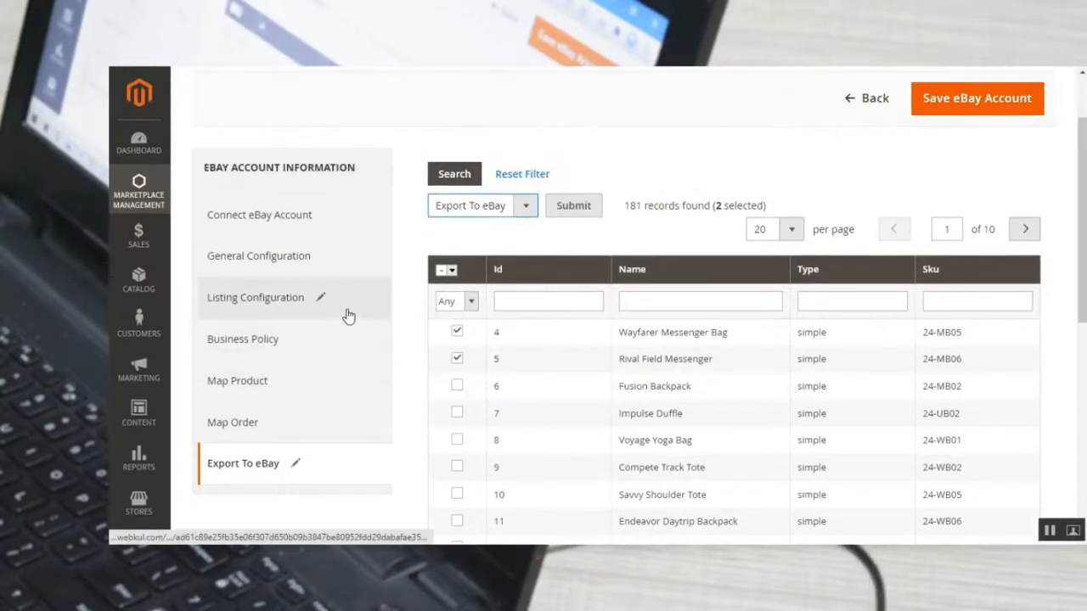
Return to the eBay account details, open the Mapped Categories List and view its available actions.
left_click(274, 226)
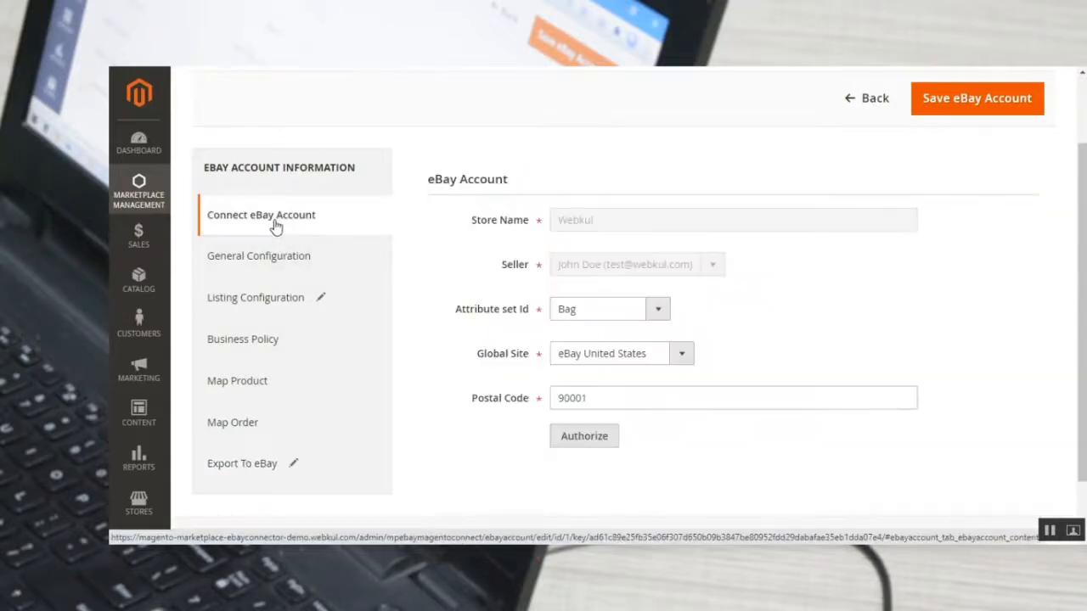
left_click(132, 198)
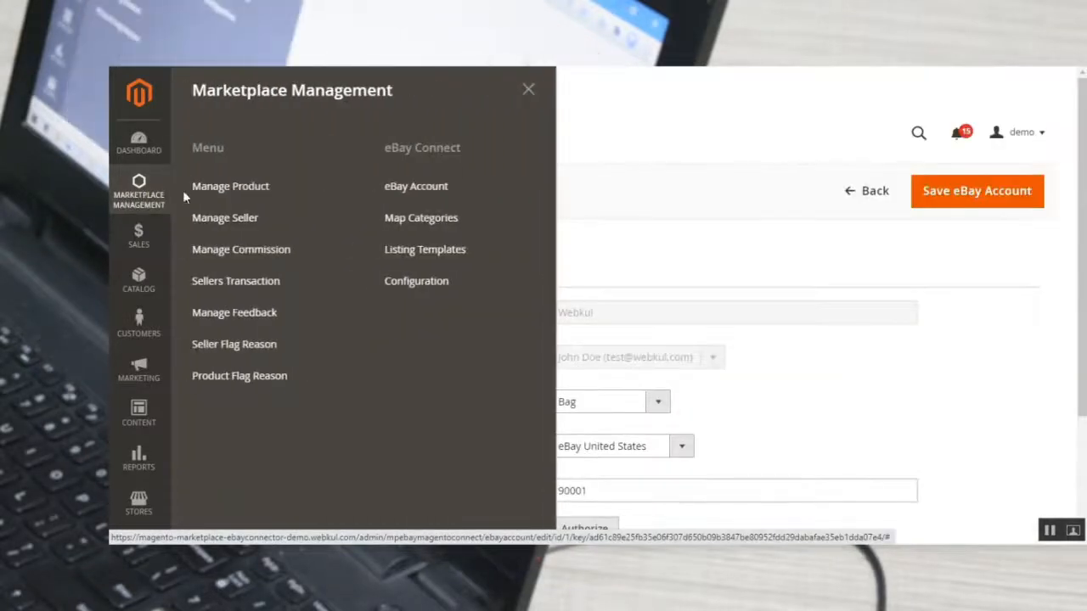
left_click(441, 224)
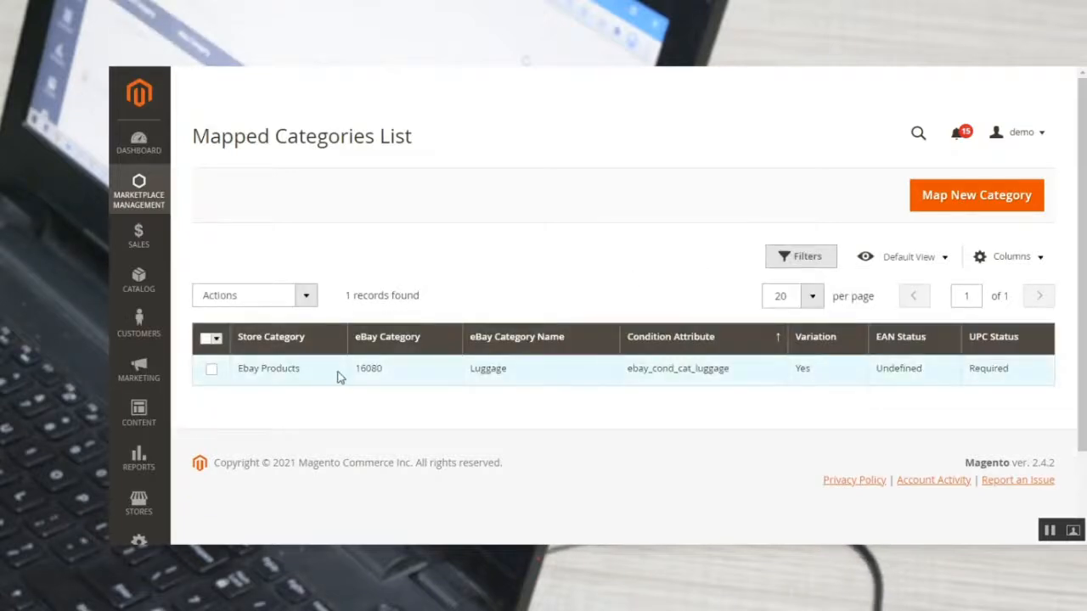
left_click(301, 296)
left_click(546, 273)
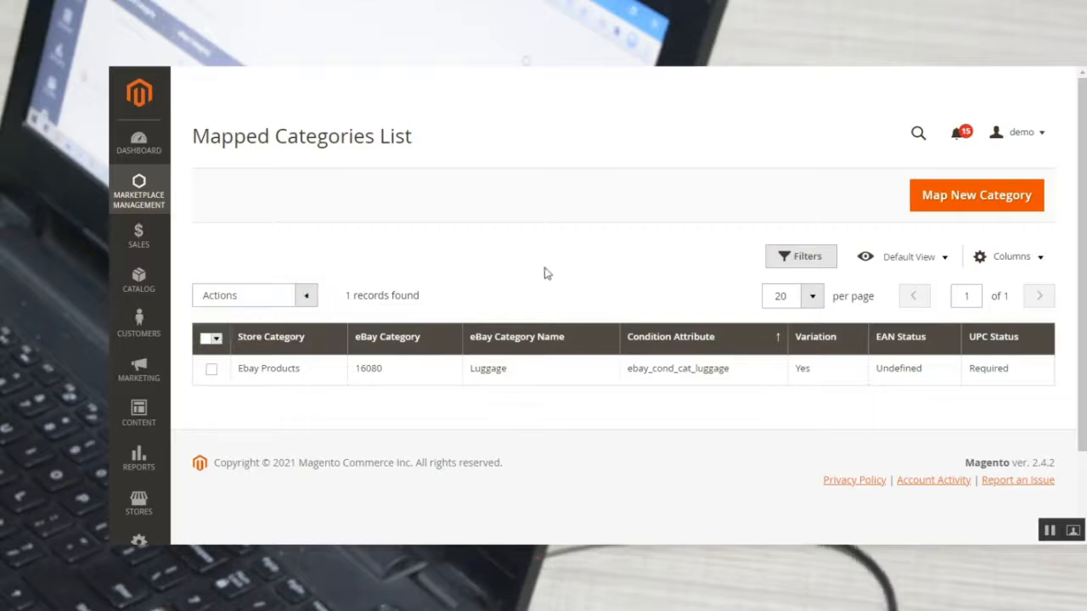
Start a new category mapping with store category Collections, subcategory Performance Fabrics, and eBay category Consumer Electronics.
left_click(975, 201)
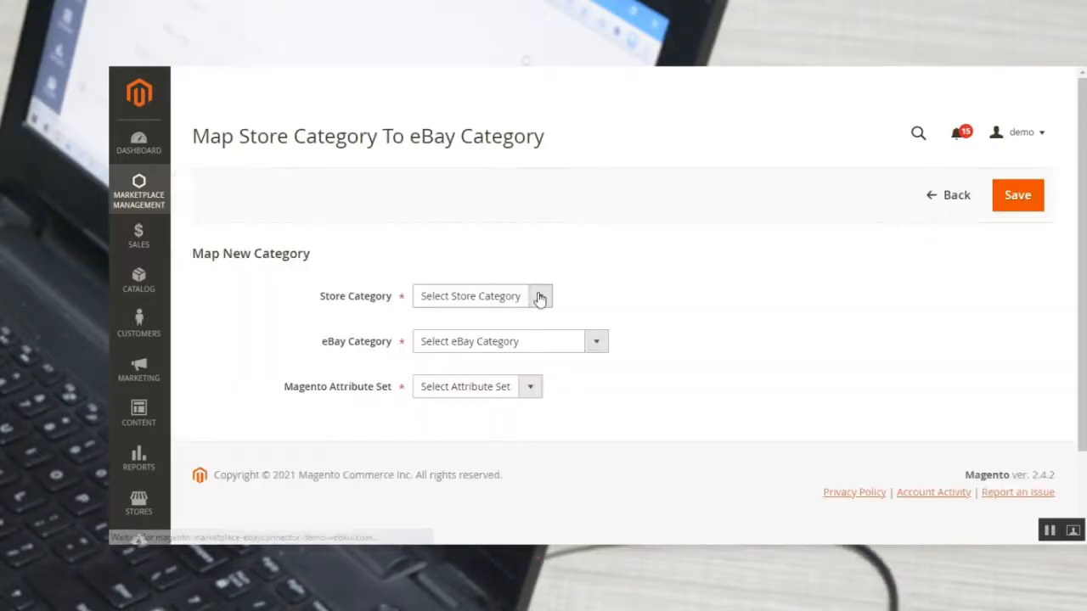
left_click(540, 297)
left_click(501, 343)
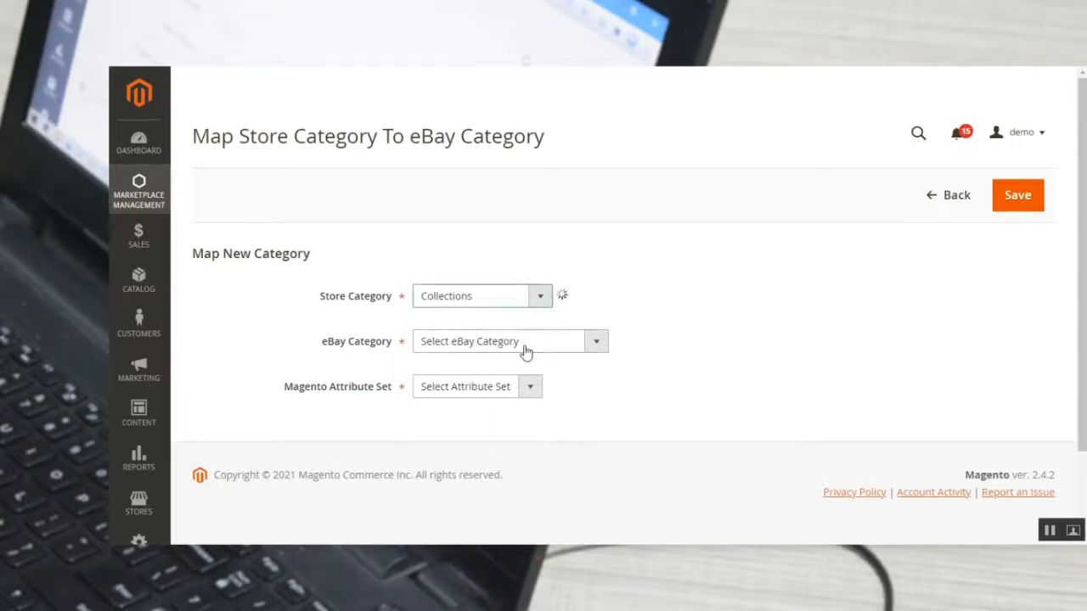
left_click(524, 344)
left_click(507, 236)
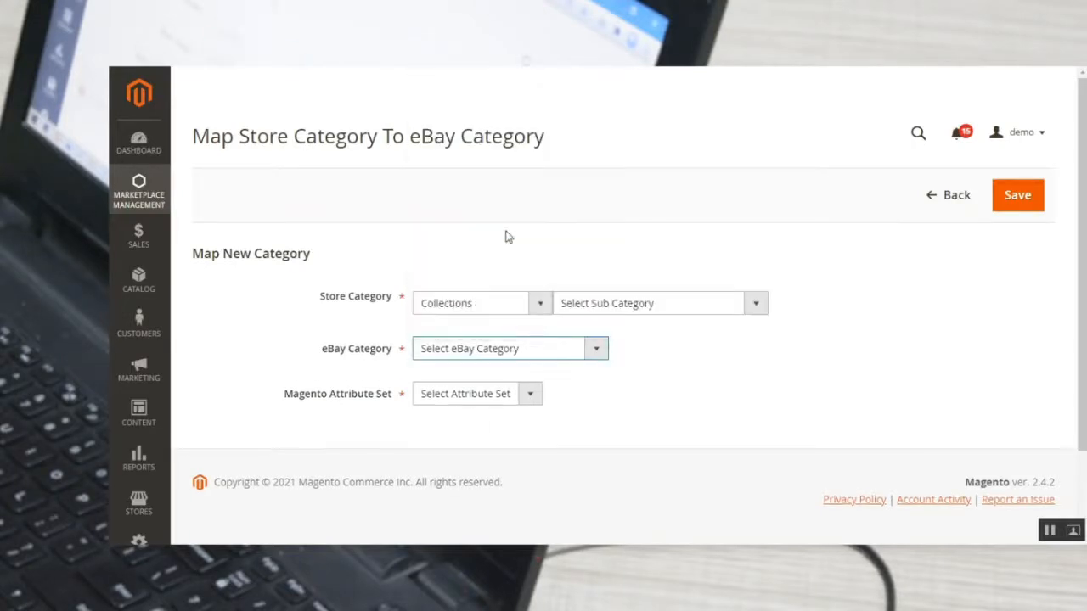
left_click(640, 304)
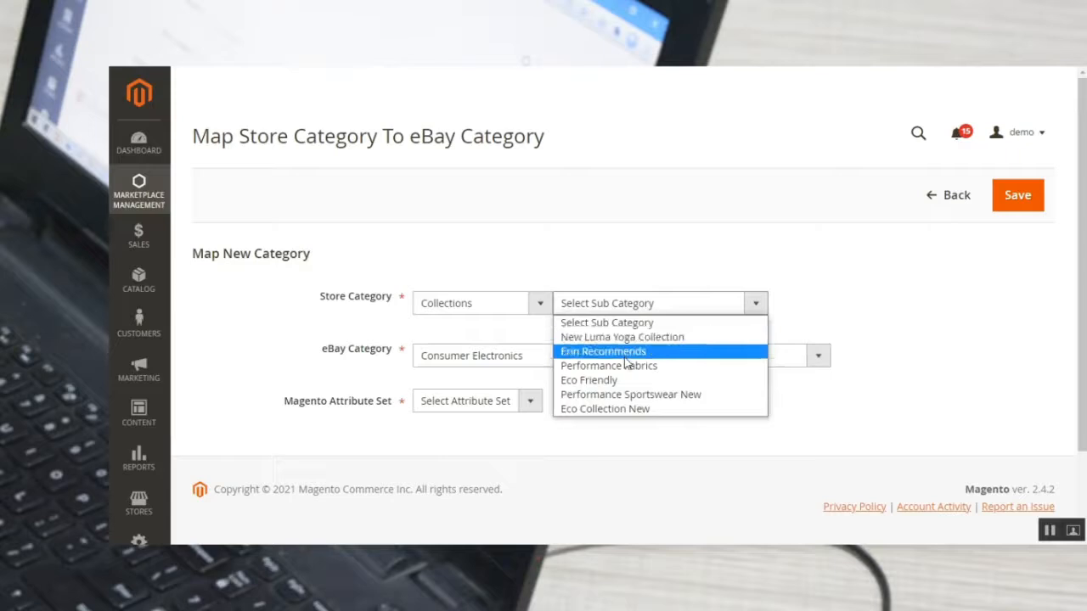
left_click(627, 365)
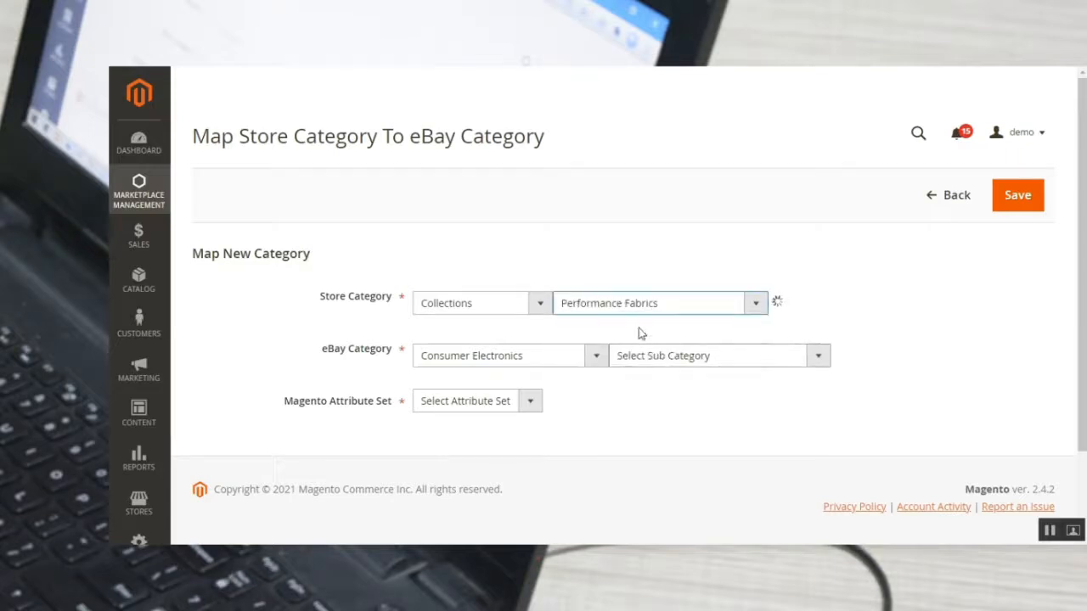
Set the eBay subcategory to Smart Glasses and the Magento Attribute Set to Default, and save the category mapping.
left_click_drag(323, 350, 384, 356)
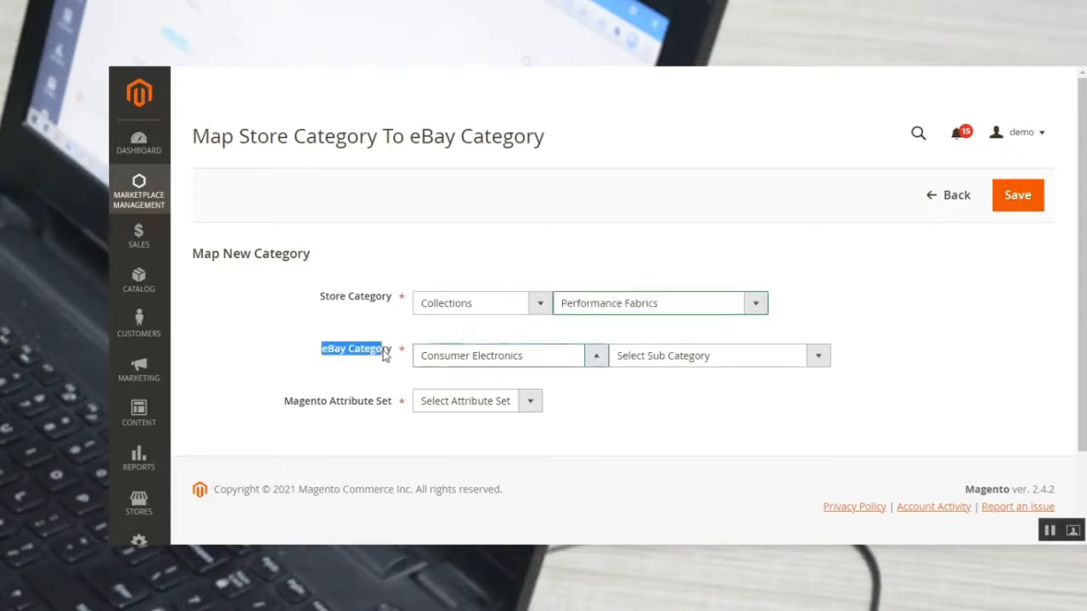
left_click(671, 361)
left_click(689, 291)
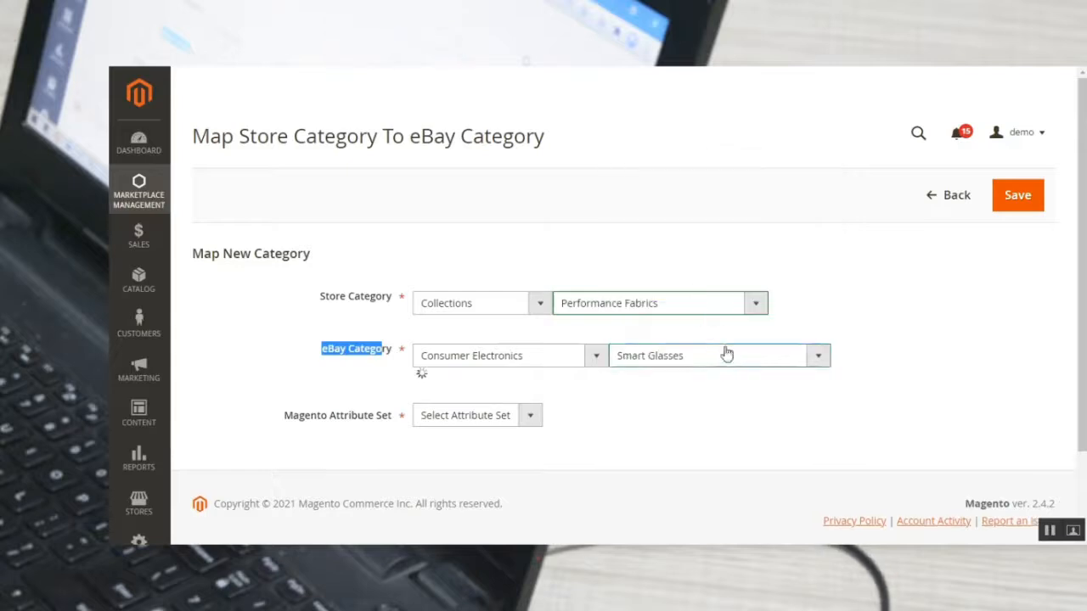
left_click(482, 407)
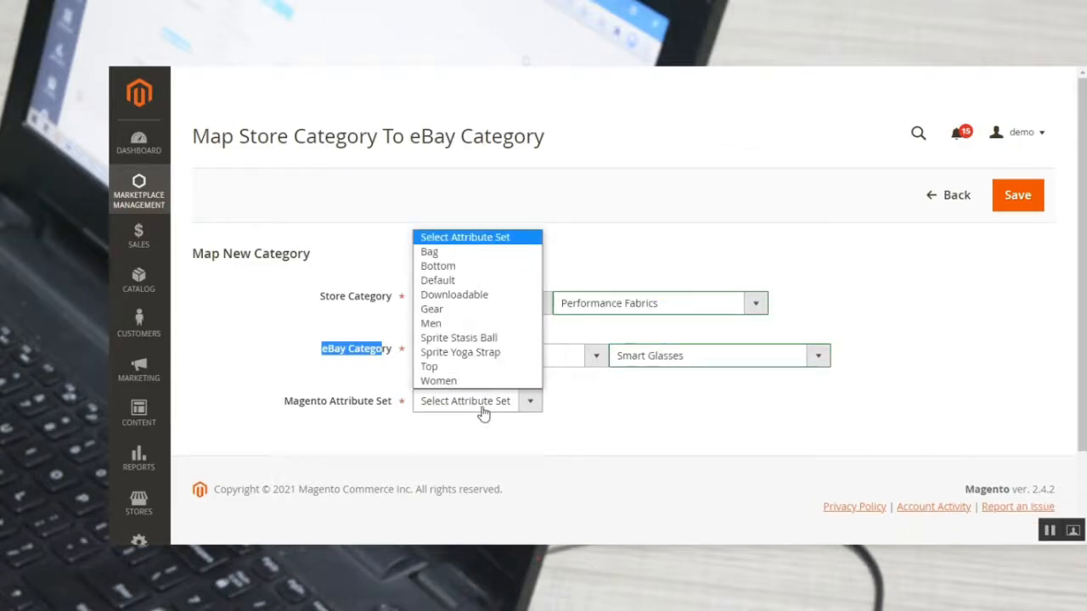
left_click(482, 281)
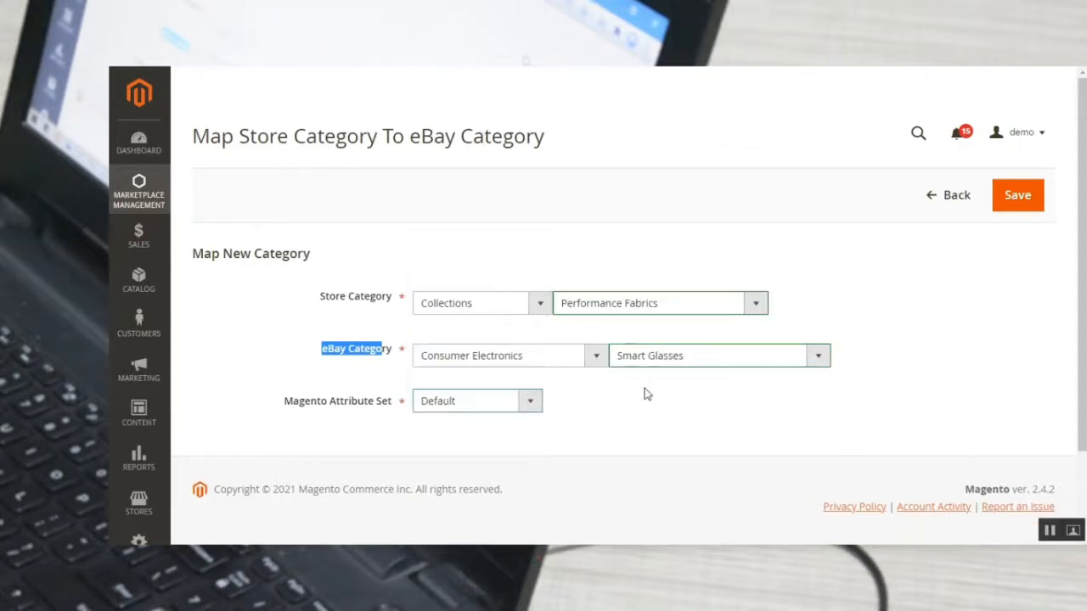
left_click(685, 396)
left_click(1026, 200)
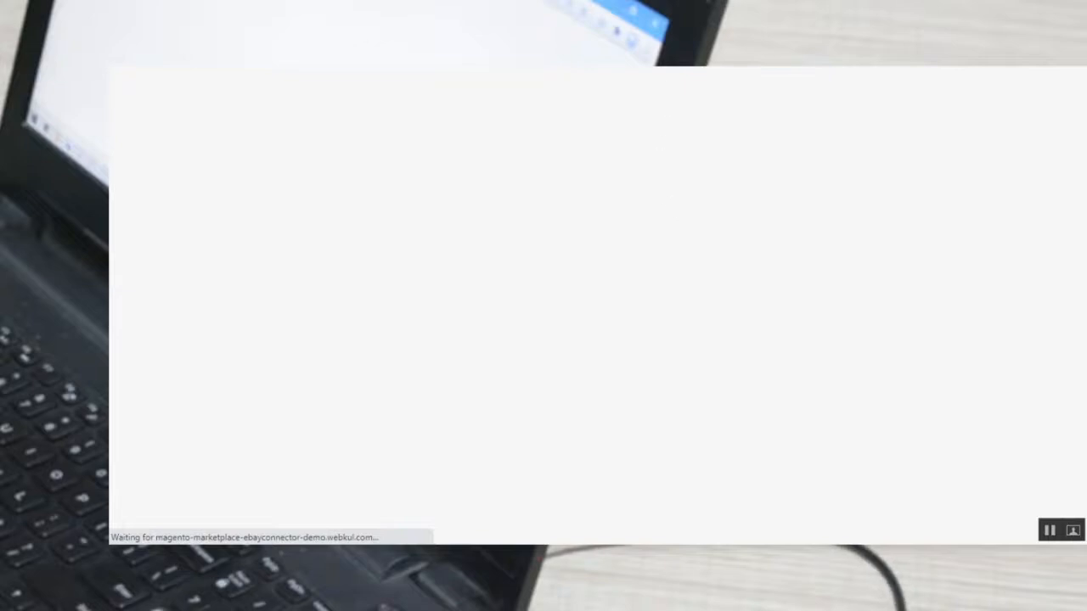
Examine the new Performance Fabrics mapping in the Mapped Categories List, including its eBay category, category name, condition attribute and status columns.
left_click(654, 51)
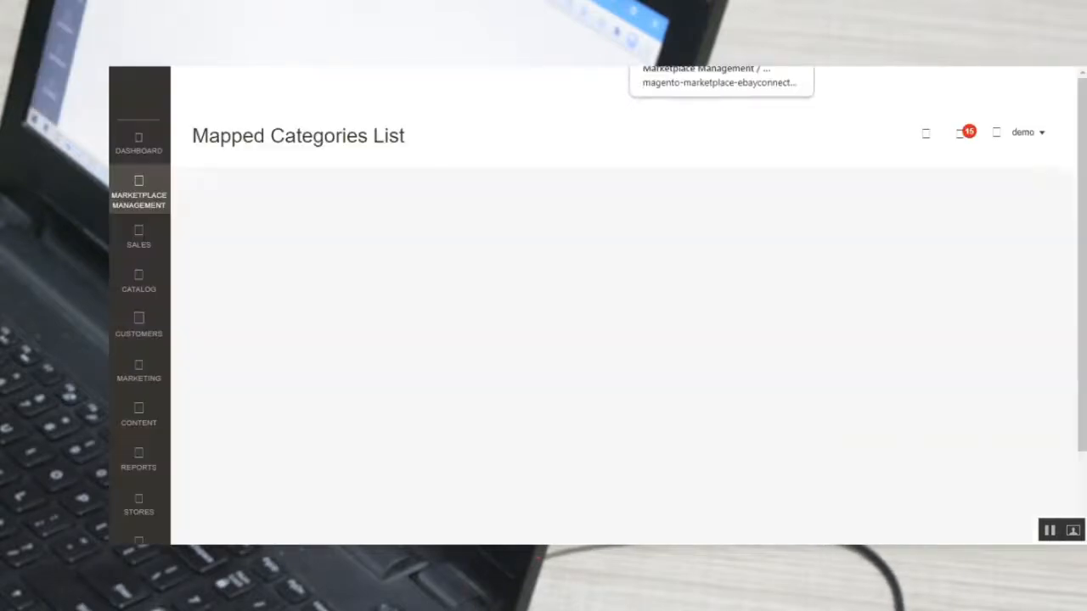
left_click_drag(245, 265, 506, 265)
scroll(498, 373, "down", 2)
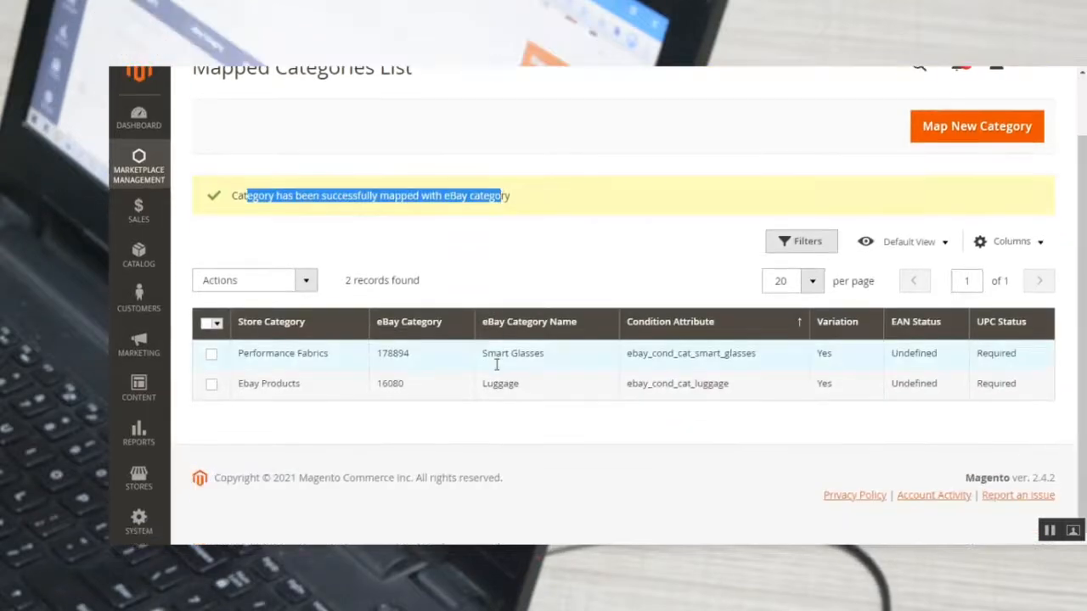
left_click_drag(248, 353, 501, 357)
left_click(380, 354)
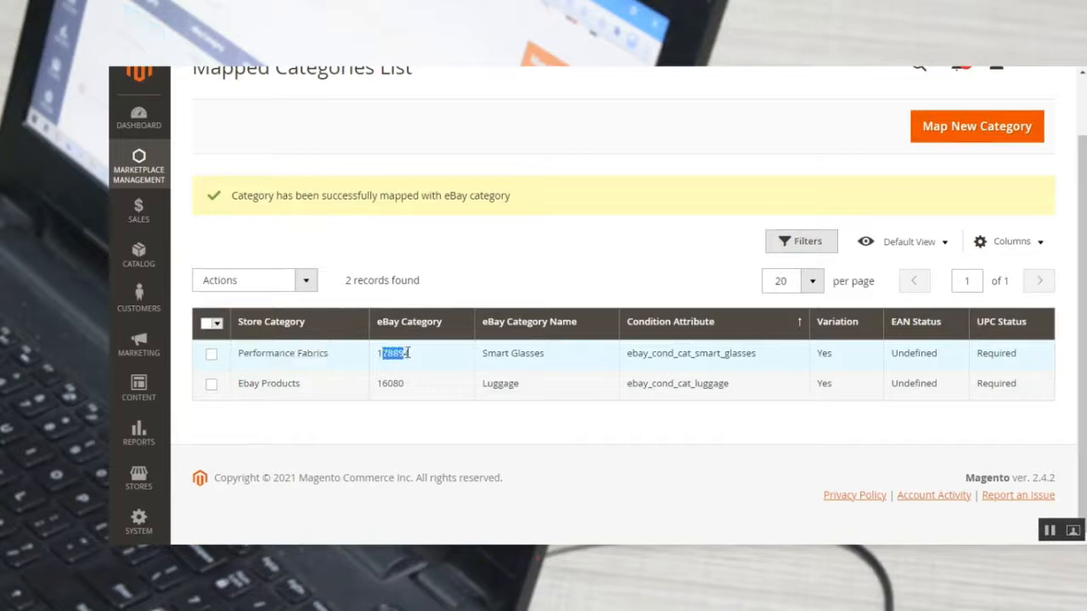
left_click_drag(490, 353, 546, 355)
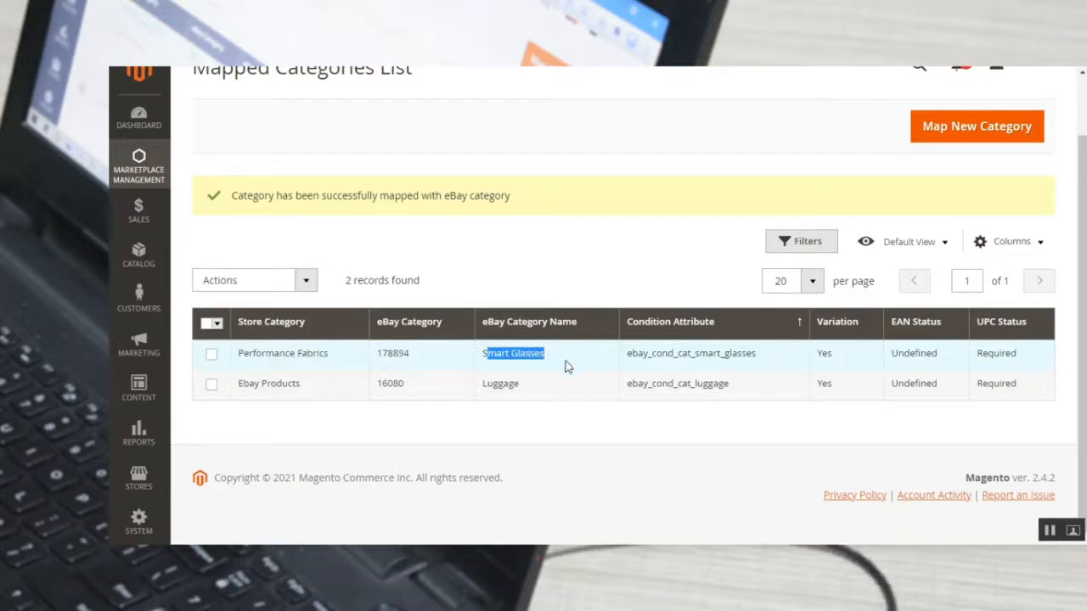
left_click_drag(638, 355, 719, 354)
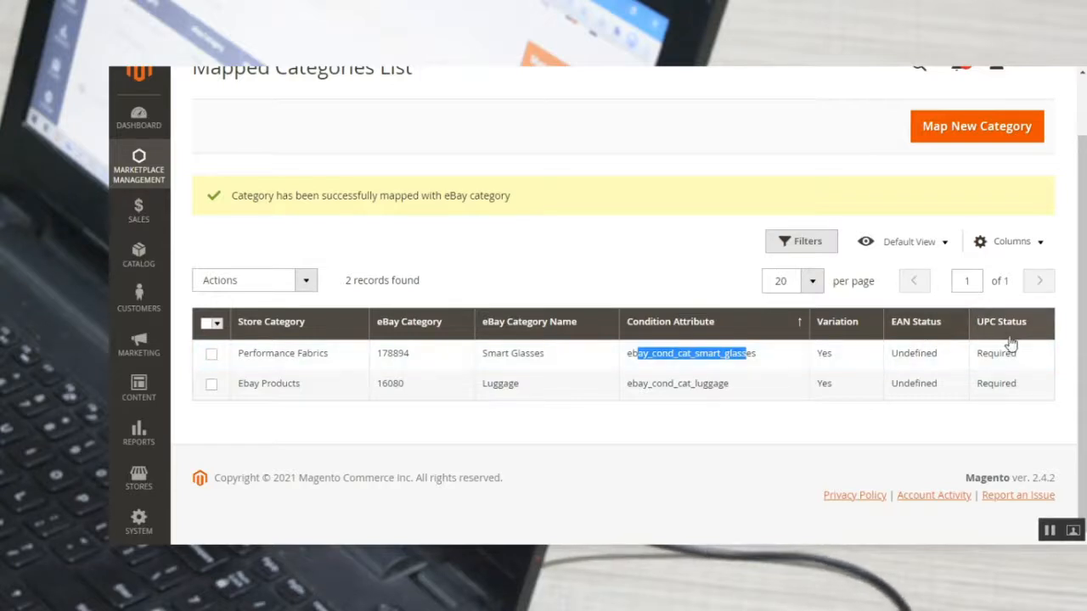
scroll(1011, 336, "up", 1)
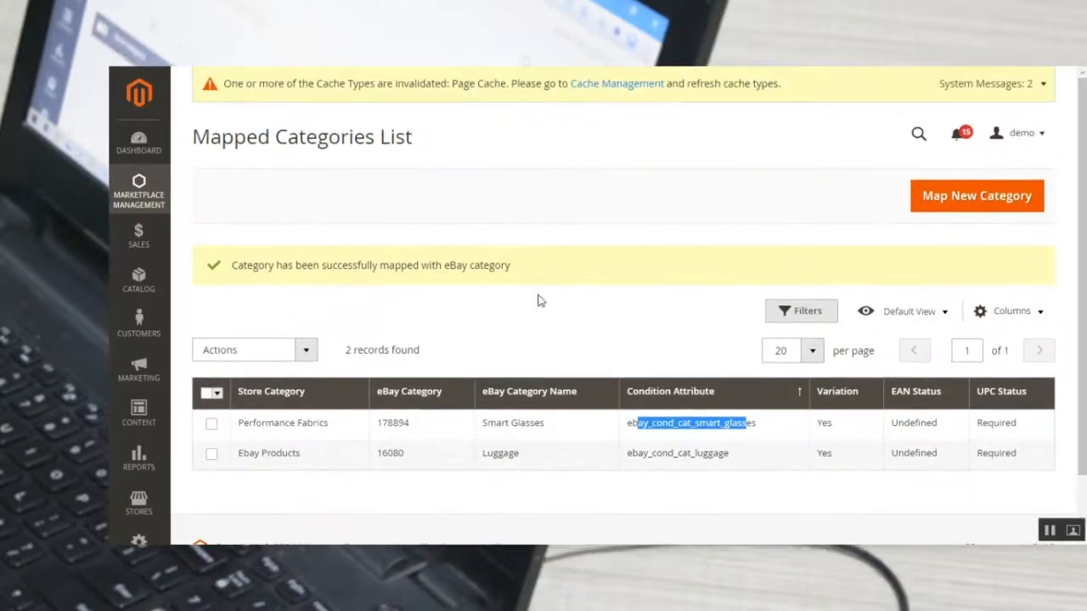
Open the eBay Listing Templates list in Marketplace Management and start creating a new template.
left_click(139, 194)
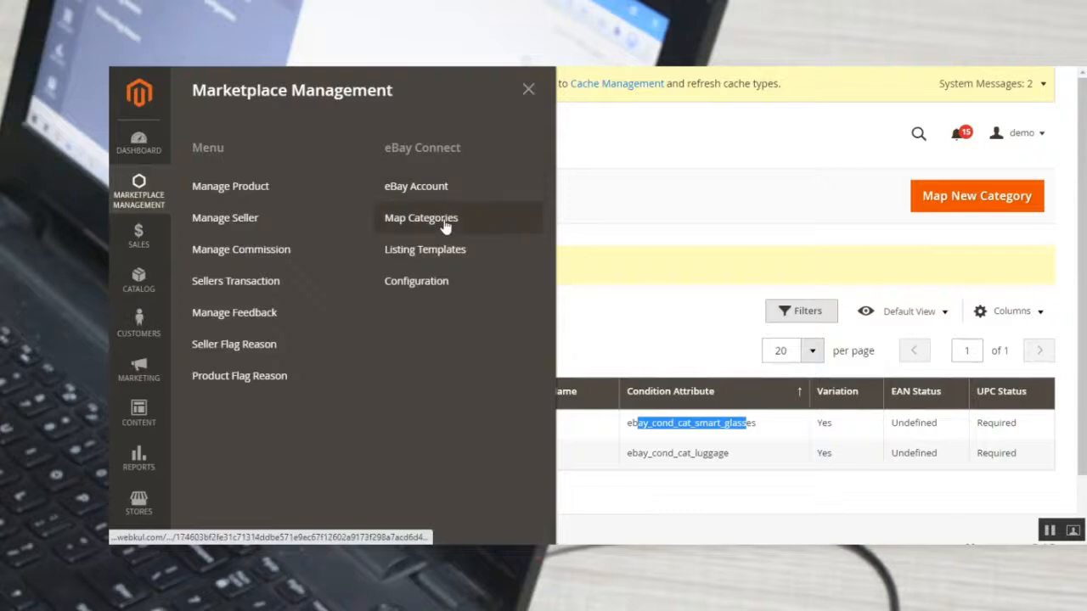
left_click(442, 259)
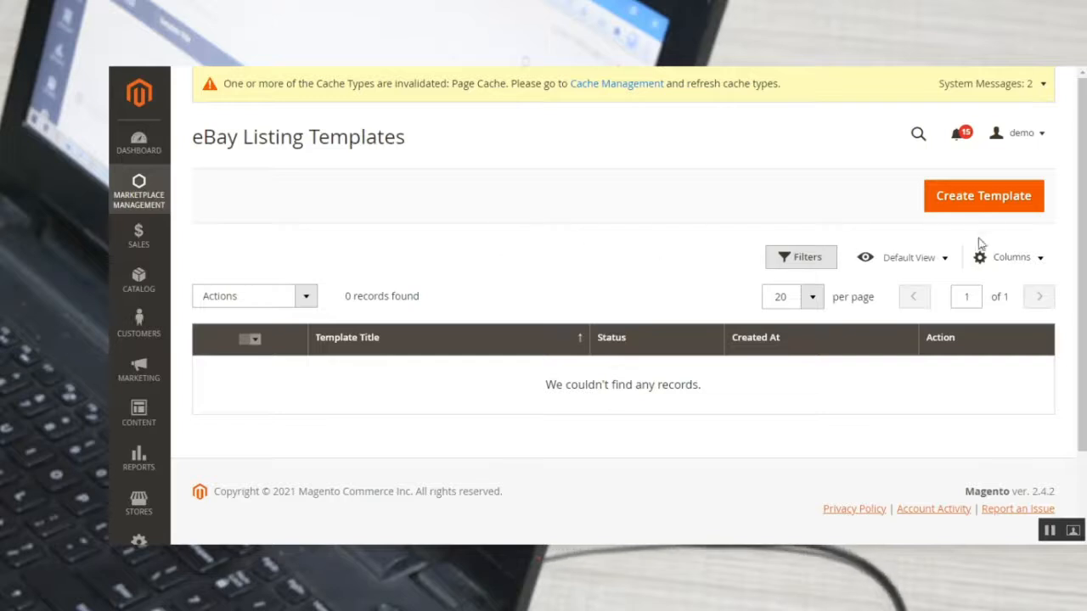
left_click(972, 200)
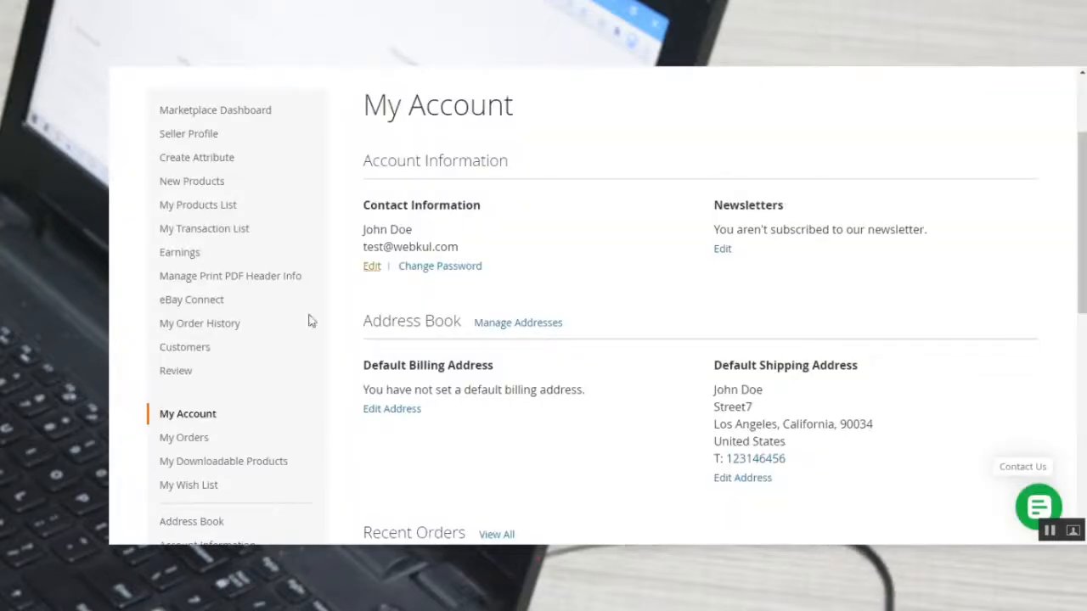
mouse_move(236, 307)
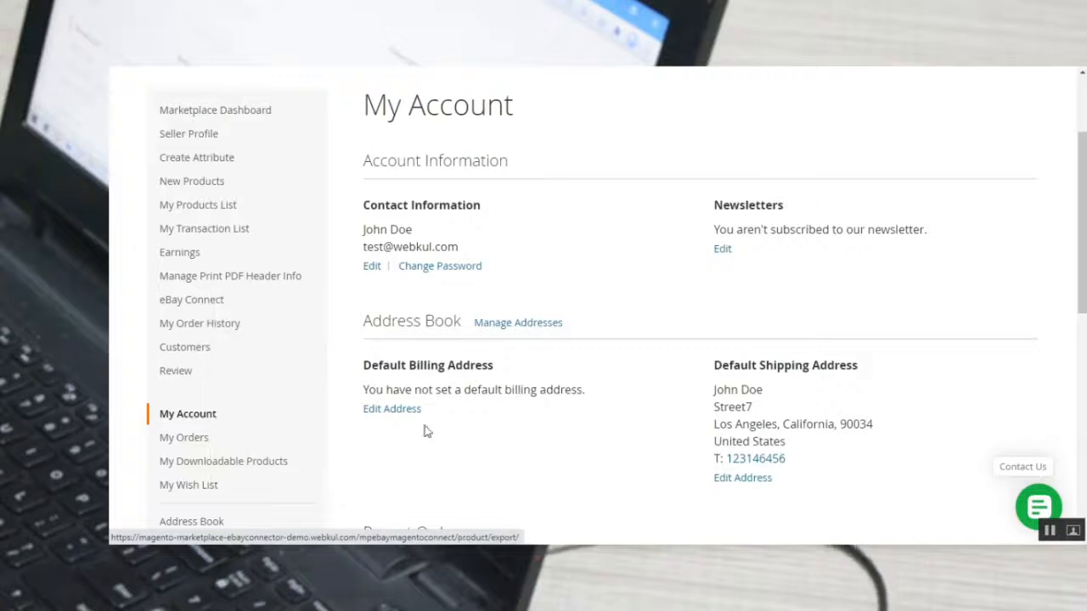
scroll(955, 121, "up", 2)
scroll(955, 120, "down", 5)
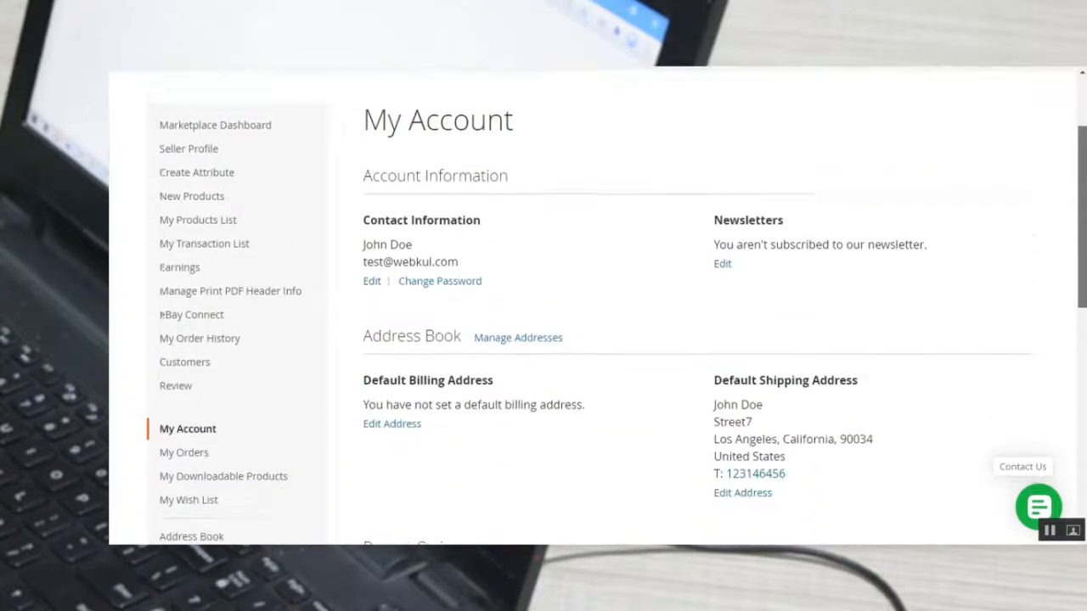
scroll(1011, 162, "up", 5)
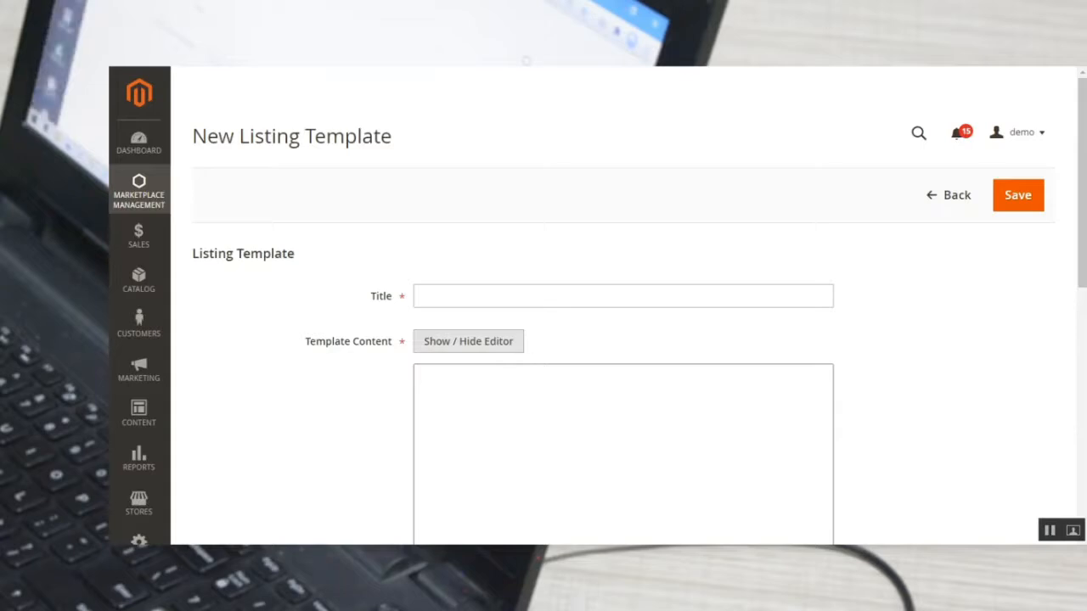
Title the new listing template "test template", go through its Template Content area and check the Status options, leaving Enable selected.
left_click(429, 299)
left_click(445, 327)
scroll(445, 330, "down", 2)
left_click(461, 240)
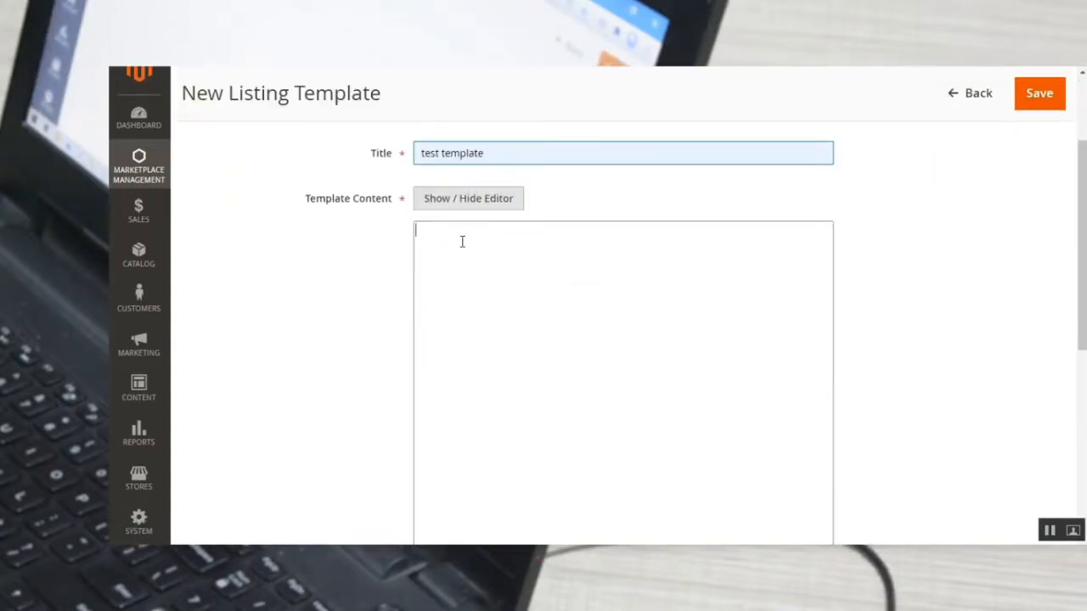
left_click_drag(332, 204, 371, 206)
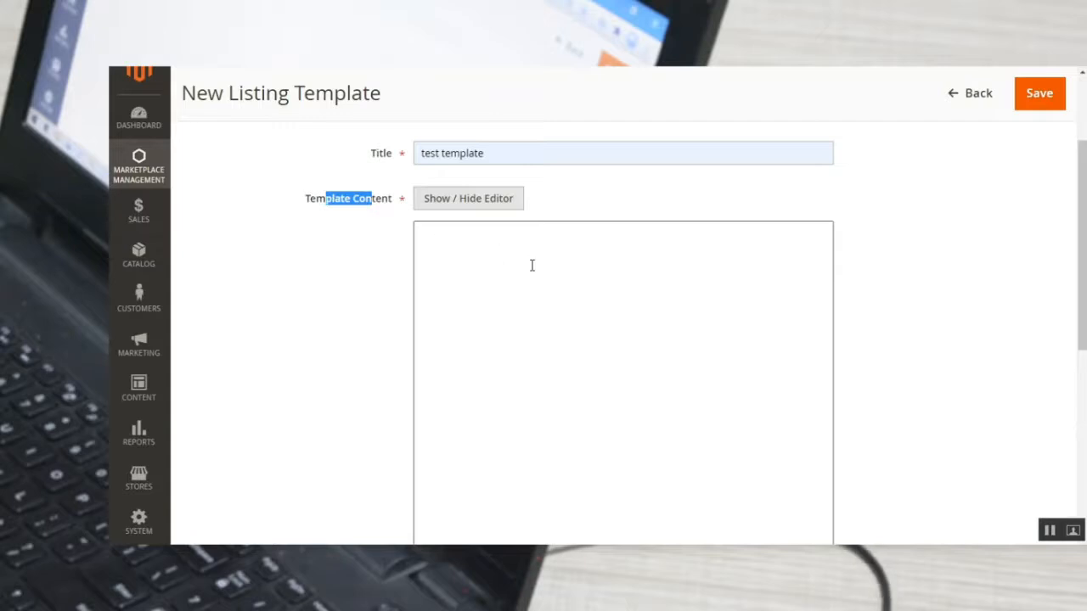
scroll(462, 199, "down", 5)
scroll(503, 236, "down", 2)
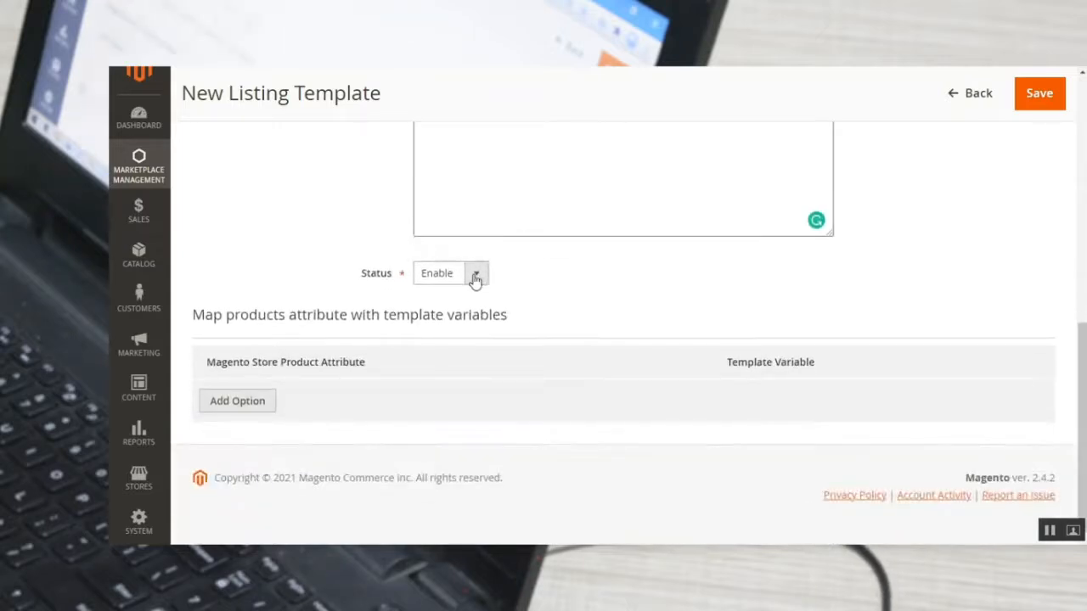
left_click(476, 278)
left_click(515, 272)
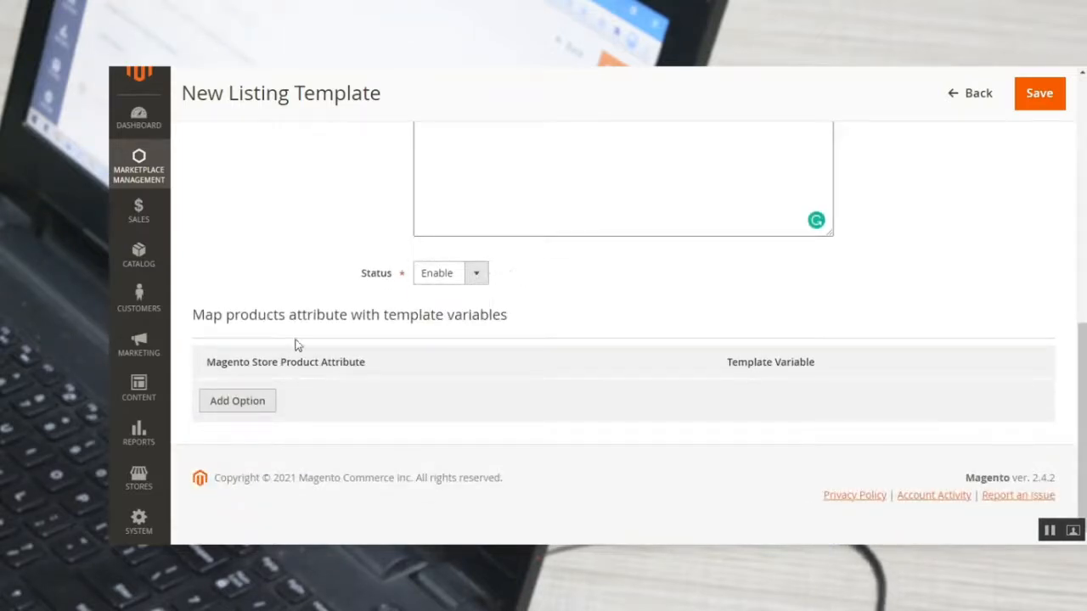
Add an attribute mapping row that links Product Name to the template variable name.
left_click(238, 408)
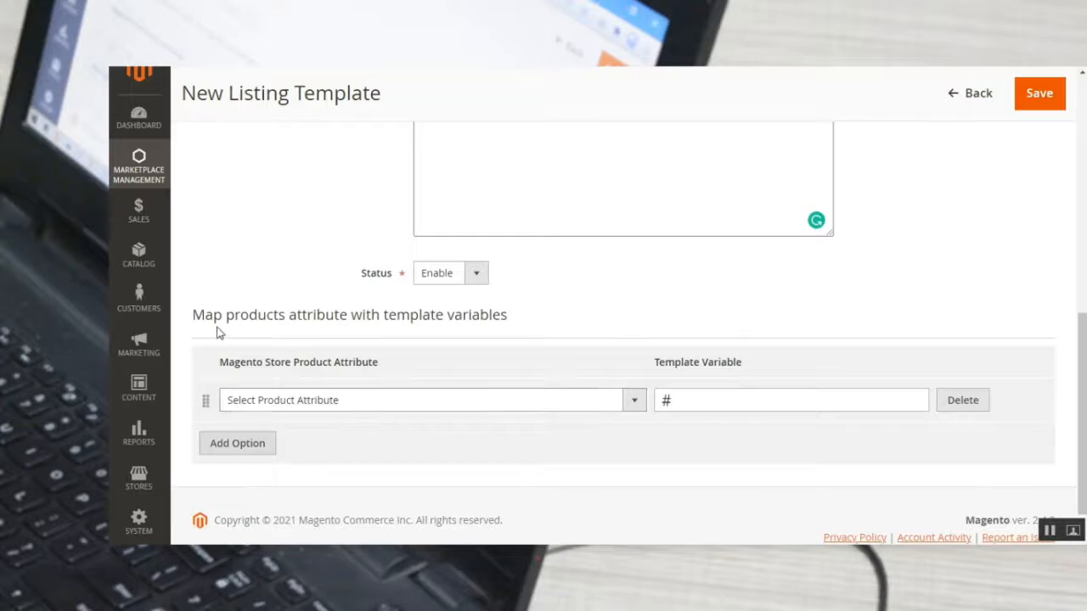
left_click(350, 403)
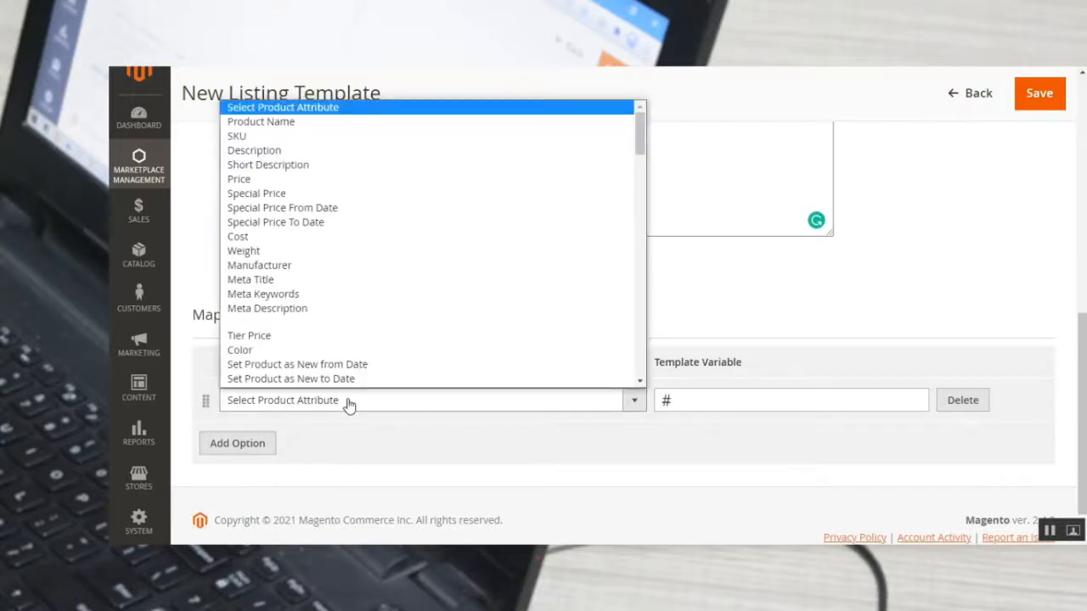
left_click(322, 118)
left_click(721, 398)
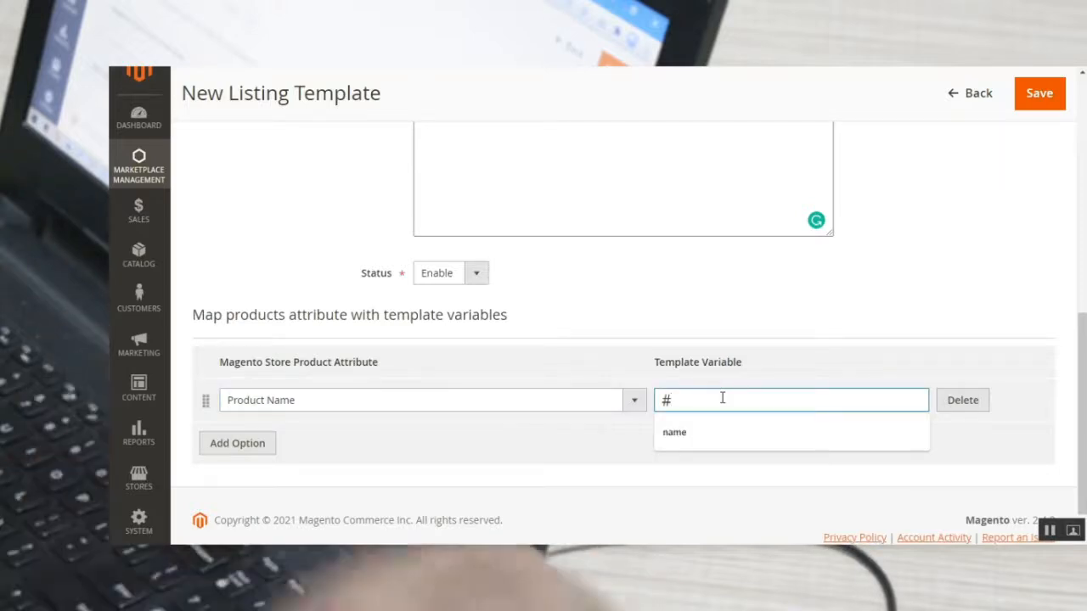
left_click(659, 439)
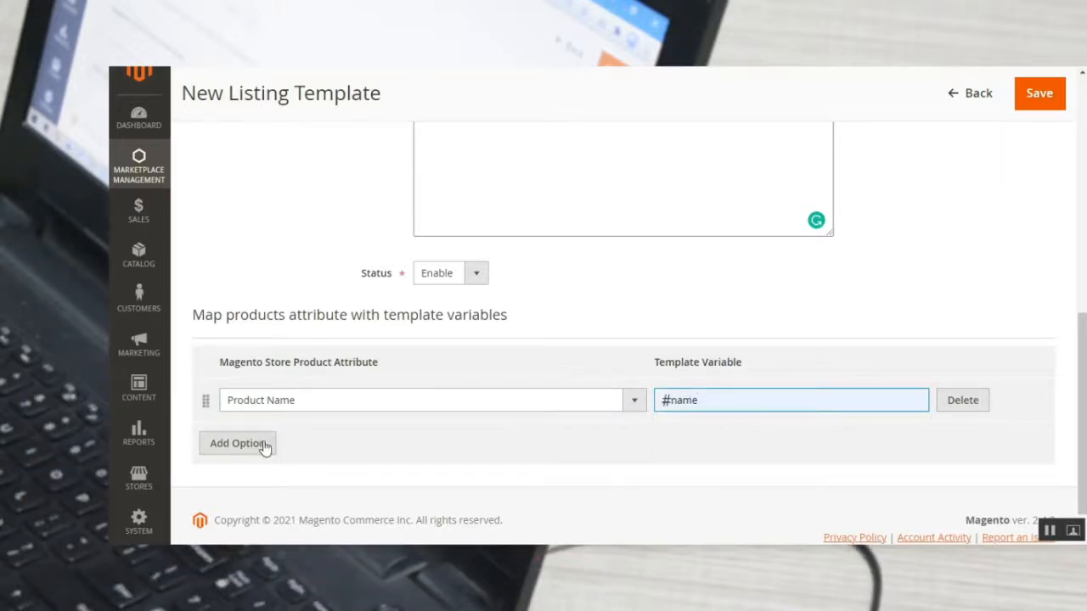
Add a second attribute mapping row that links Description to the template variable desc.
left_click(238, 443)
left_click(272, 448)
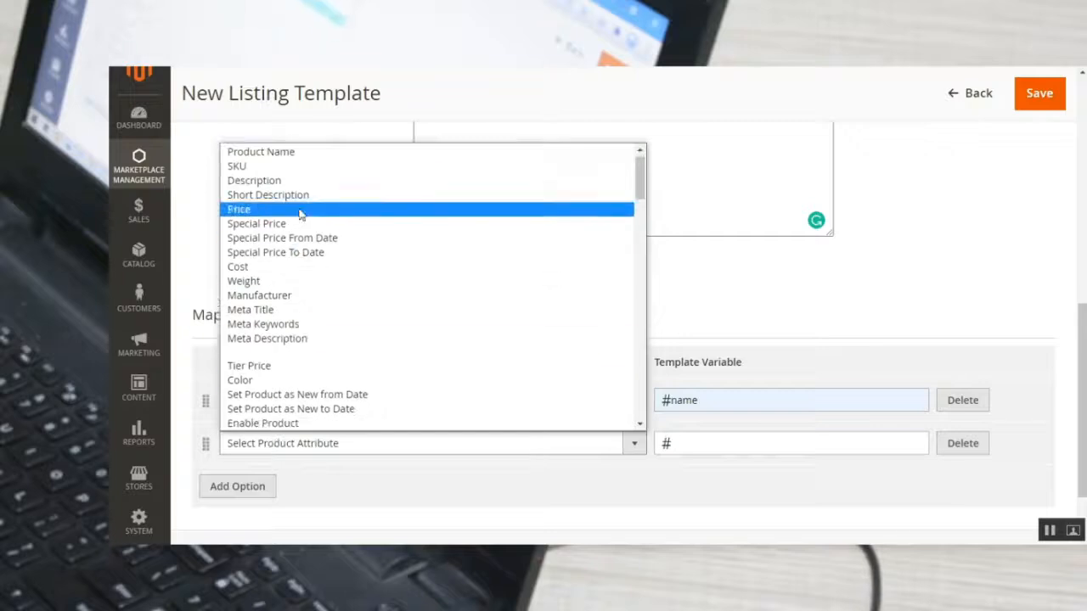
left_click(307, 179)
left_click(754, 448)
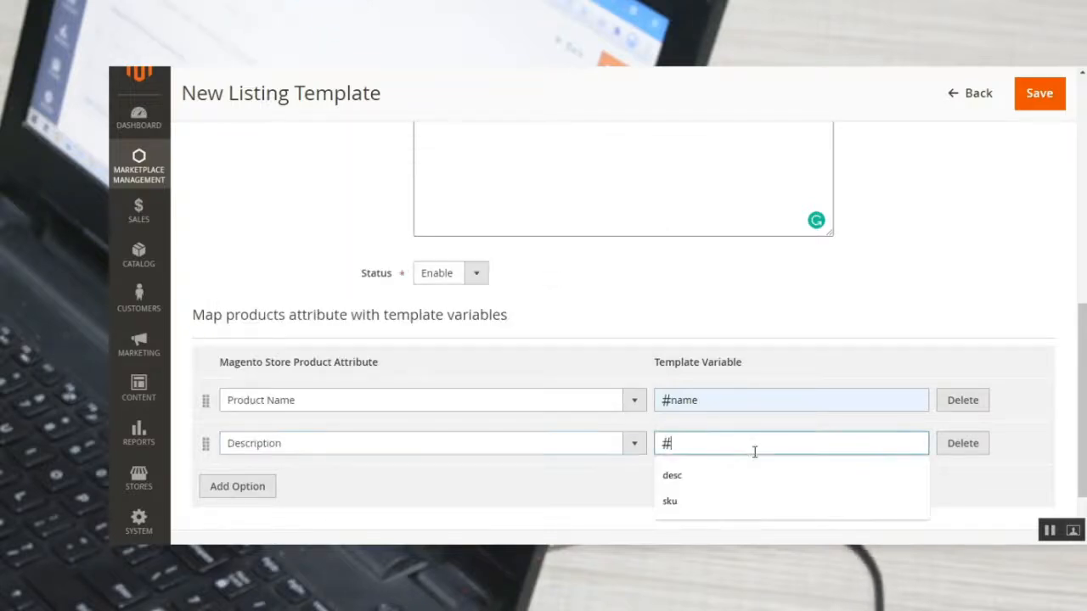
type("desc")
left_click(719, 477)
scroll(565, 447, "up", 10)
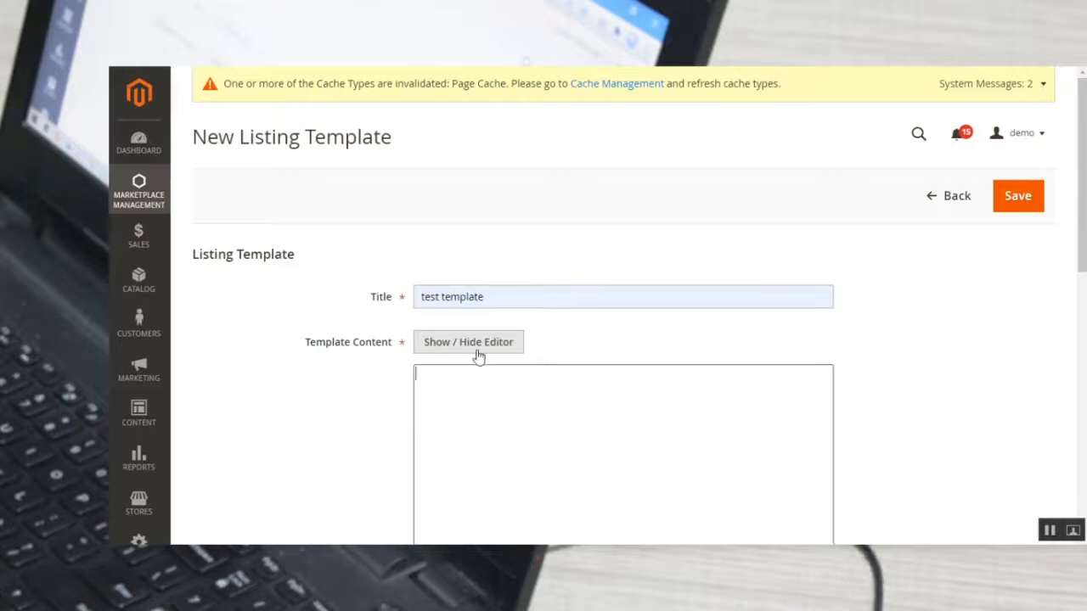
Toggle the Template Content editor off and back on to show the rich-text formatting tools.
left_click(476, 349)
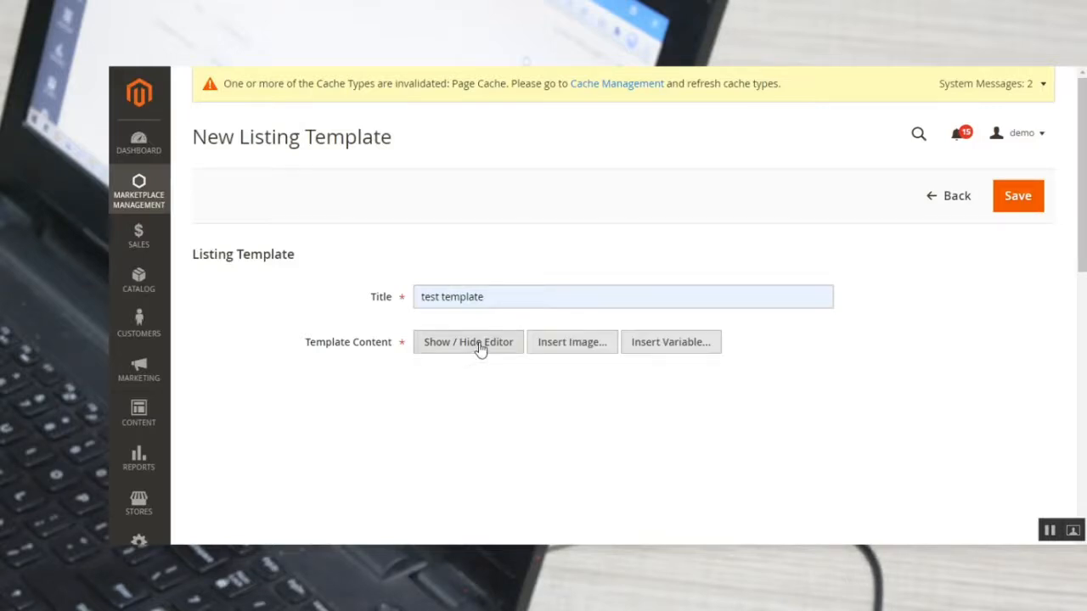
scroll(493, 418, "down", 2)
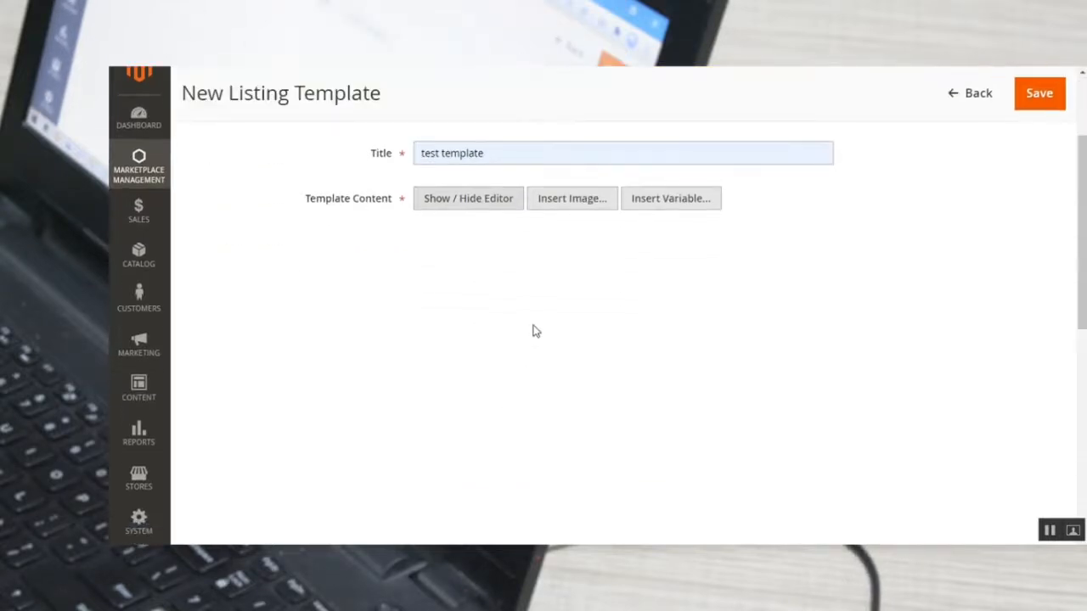
scroll(537, 318, "down", 2)
scroll(537, 318, "up", 3)
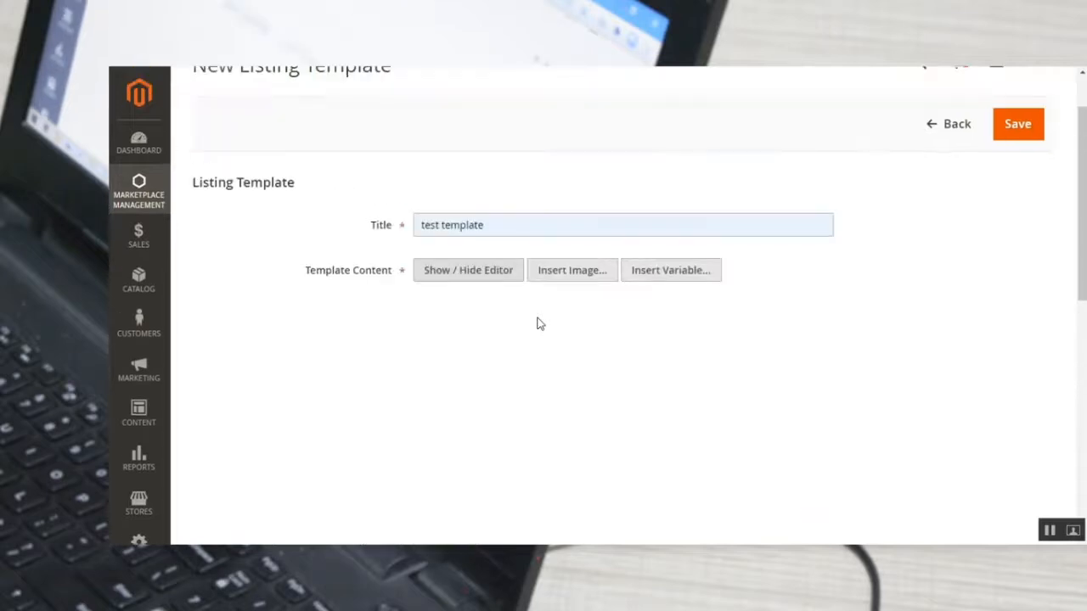
left_click(460, 277)
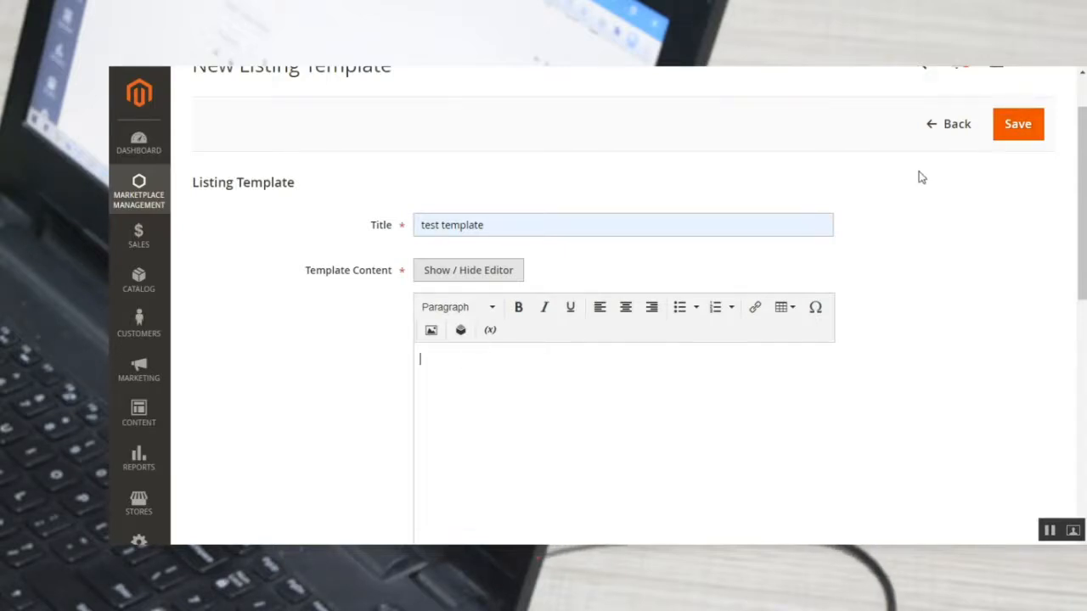
Leave the unsaved listing template, switch to the seller's storefront account and open the eBay Connect Configuration page.
scroll(323, 241, "up", 2)
left_click(144, 198)
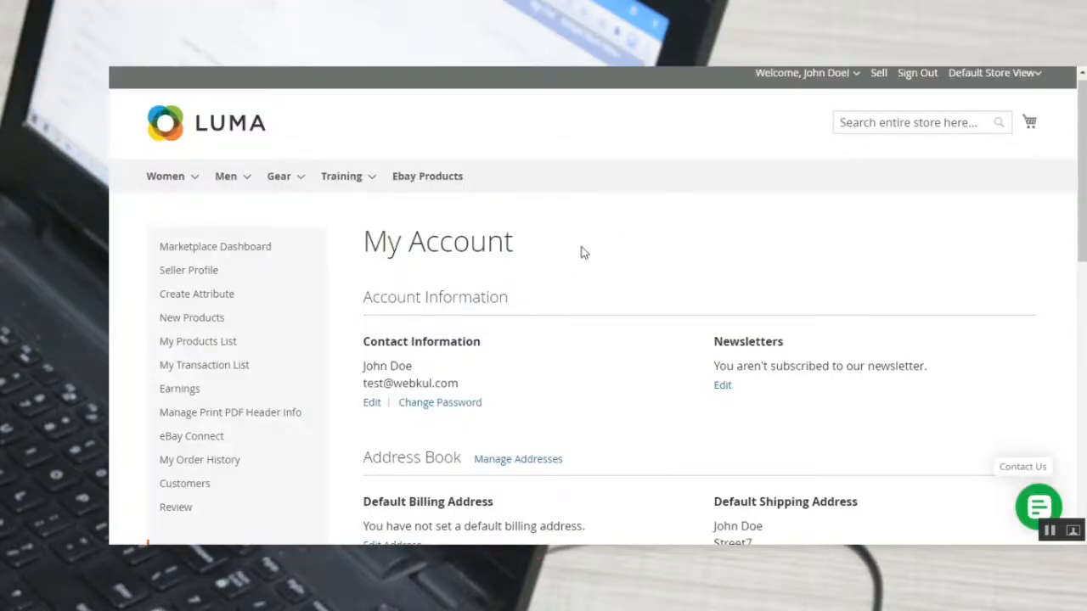
scroll(599, 247, "down", 1)
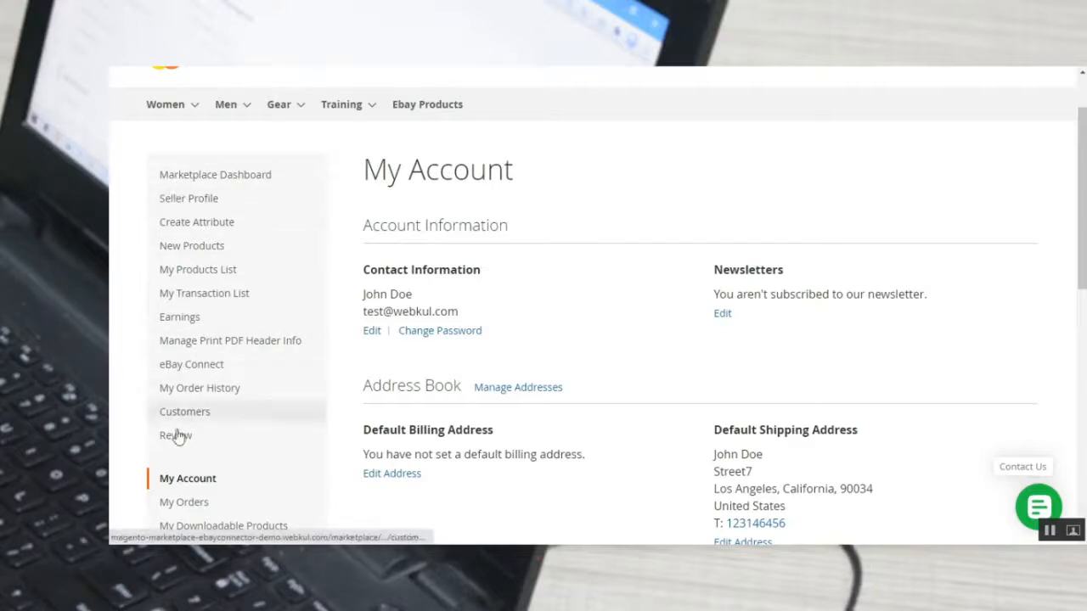
mouse_move(187, 370)
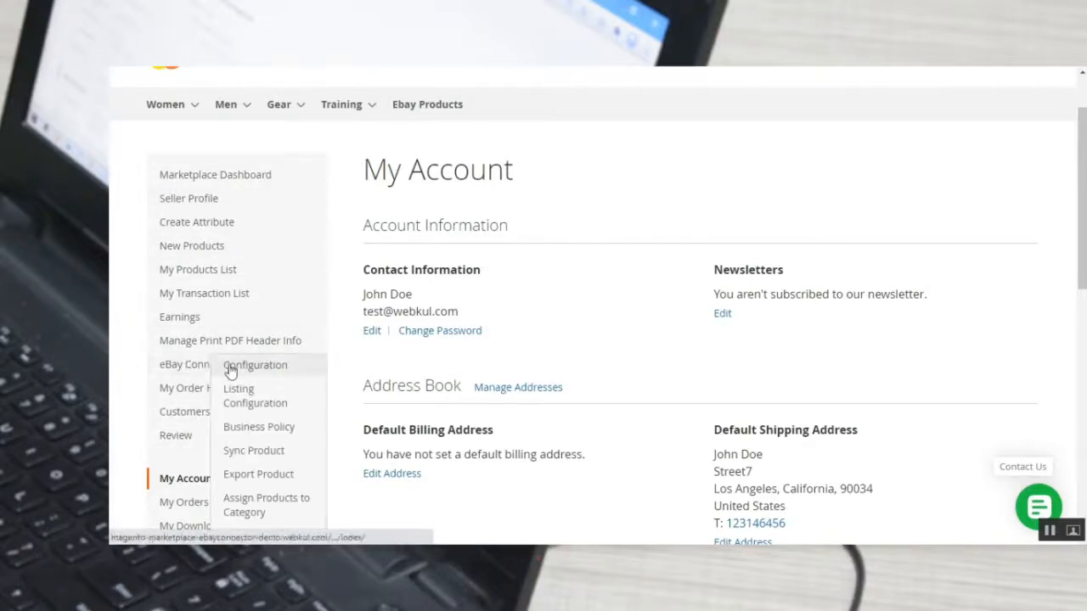
left_click(268, 372)
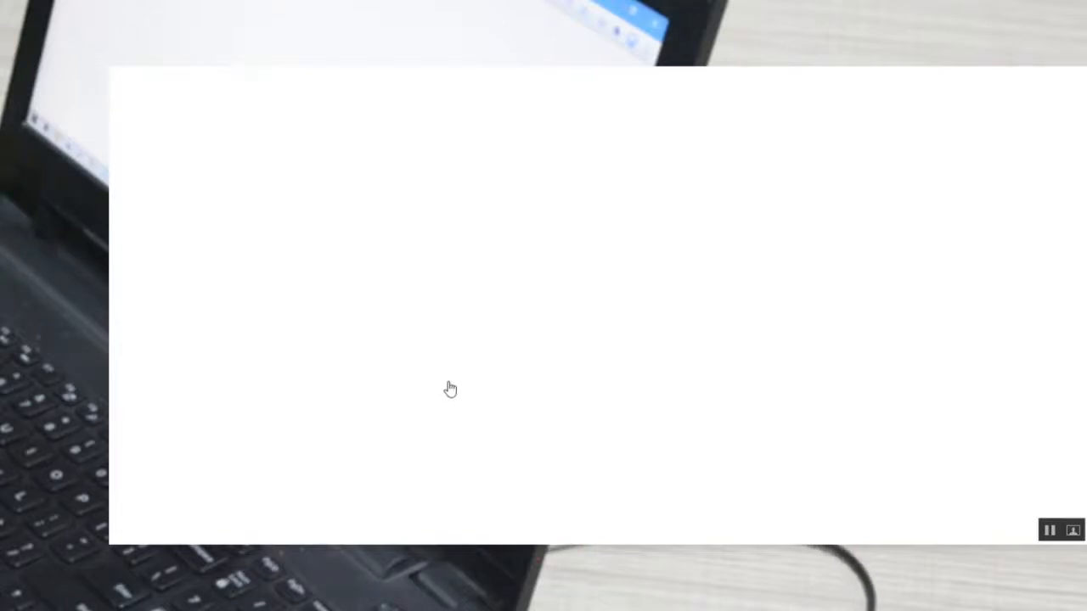
scroll(585, 340, "down", 2)
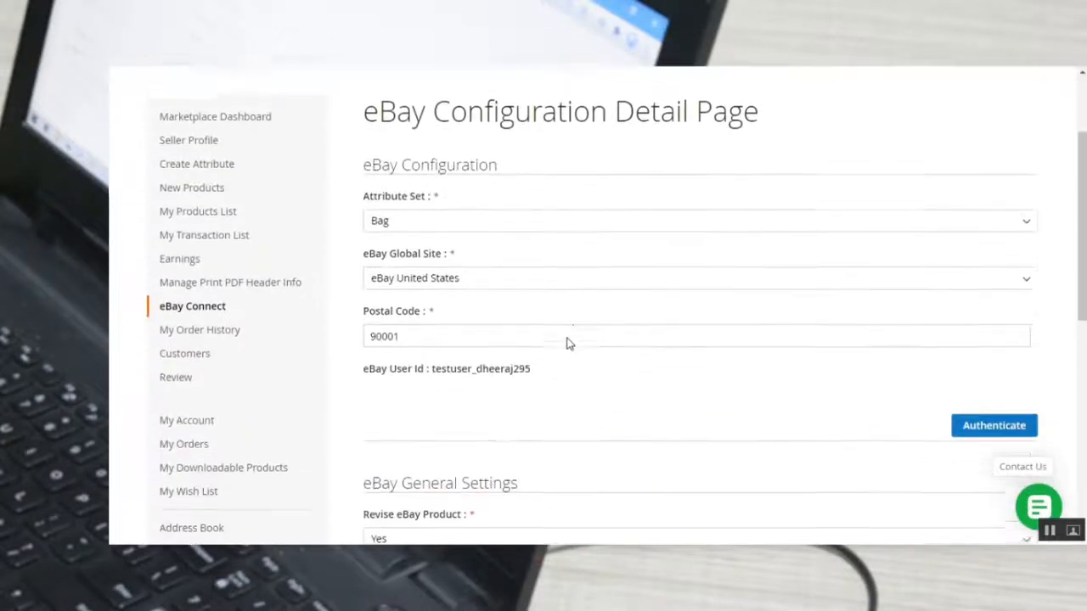
Review the eBay Configuration section and the site options offered for eBay Global Site, keeping eBay United States.
left_click_drag(365, 106, 758, 105)
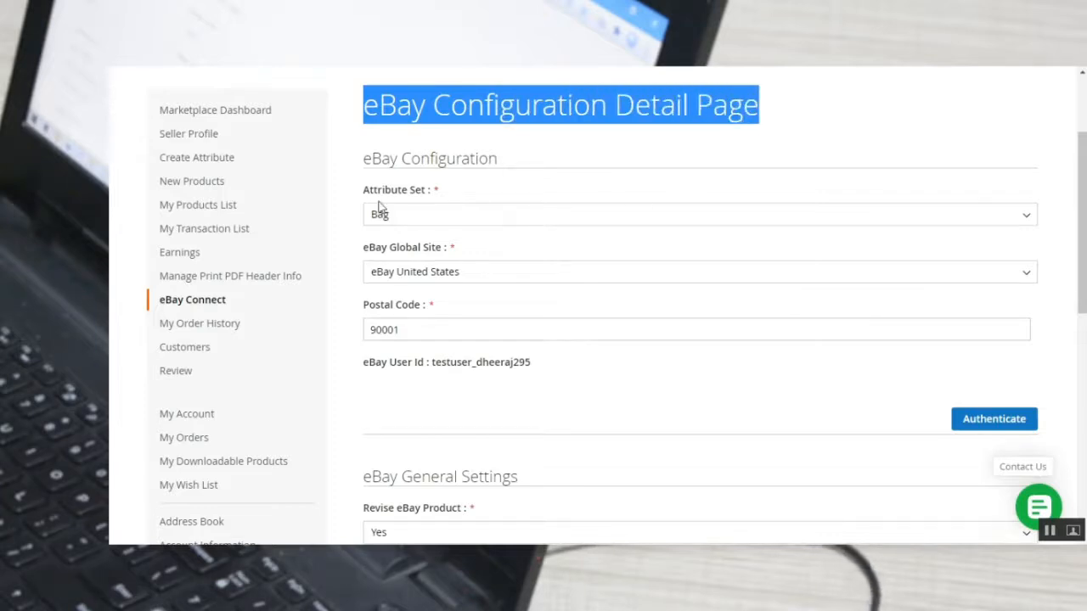
left_click_drag(372, 162, 489, 159)
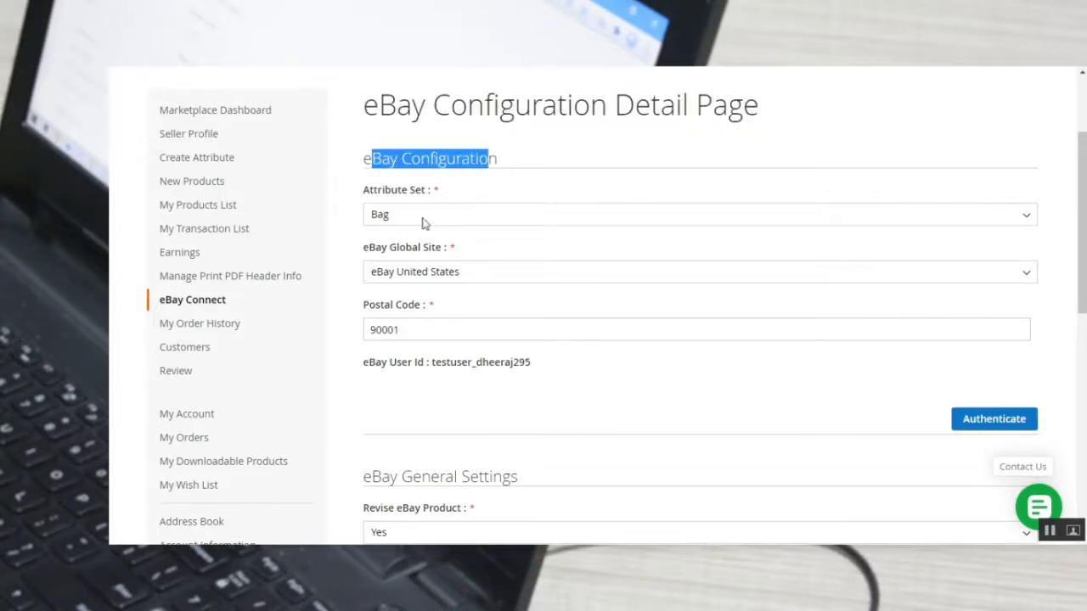
left_click(455, 272)
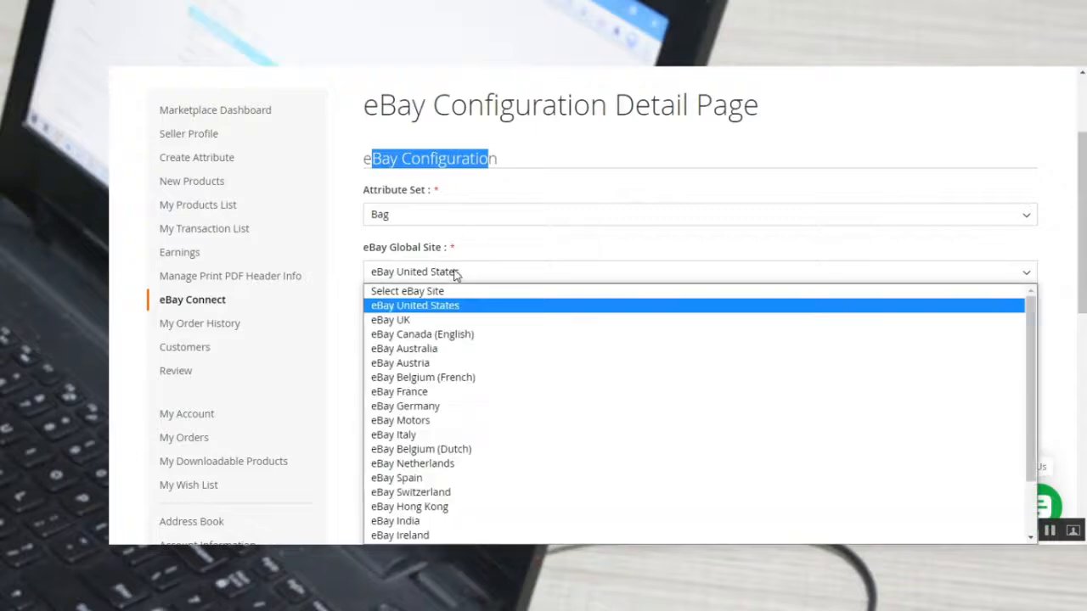
left_click(451, 304)
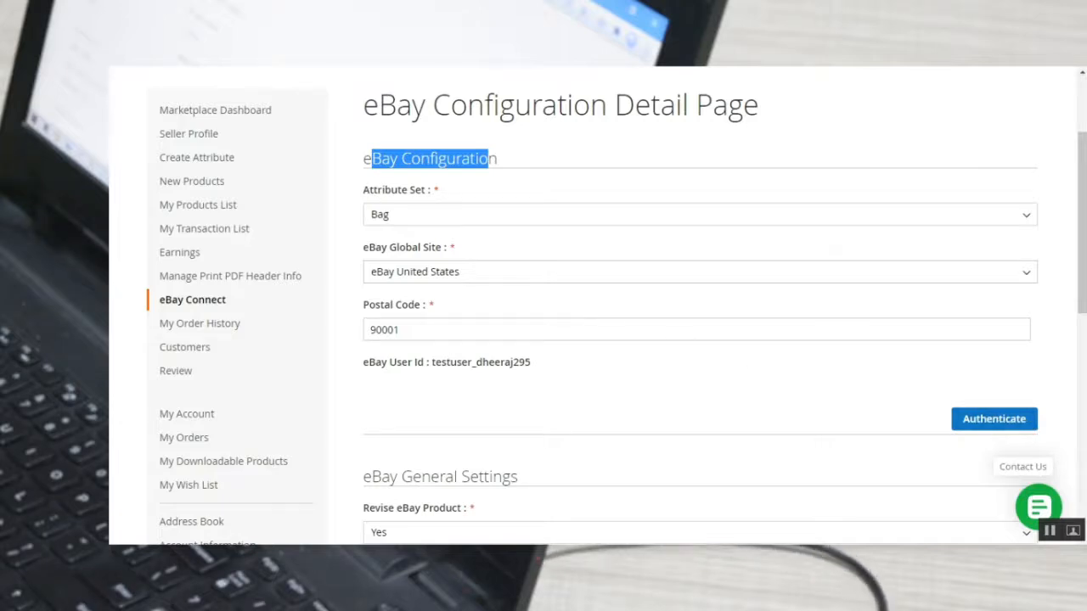
Bring up the eBay authentication sign-in window, close it without signing in and check the eBay User Id line.
left_click(994, 421)
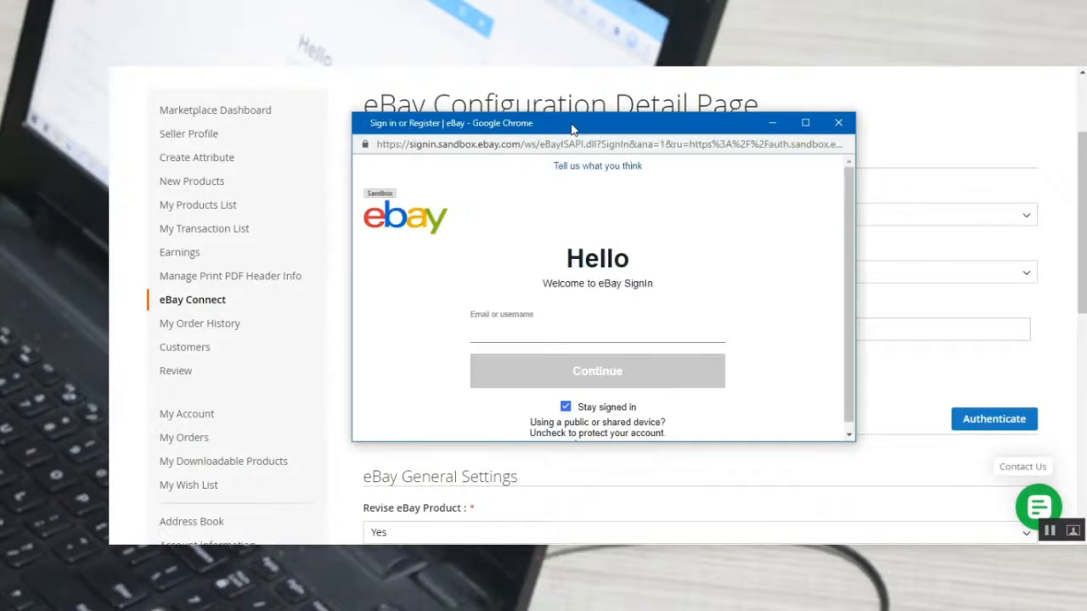
left_click(839, 125)
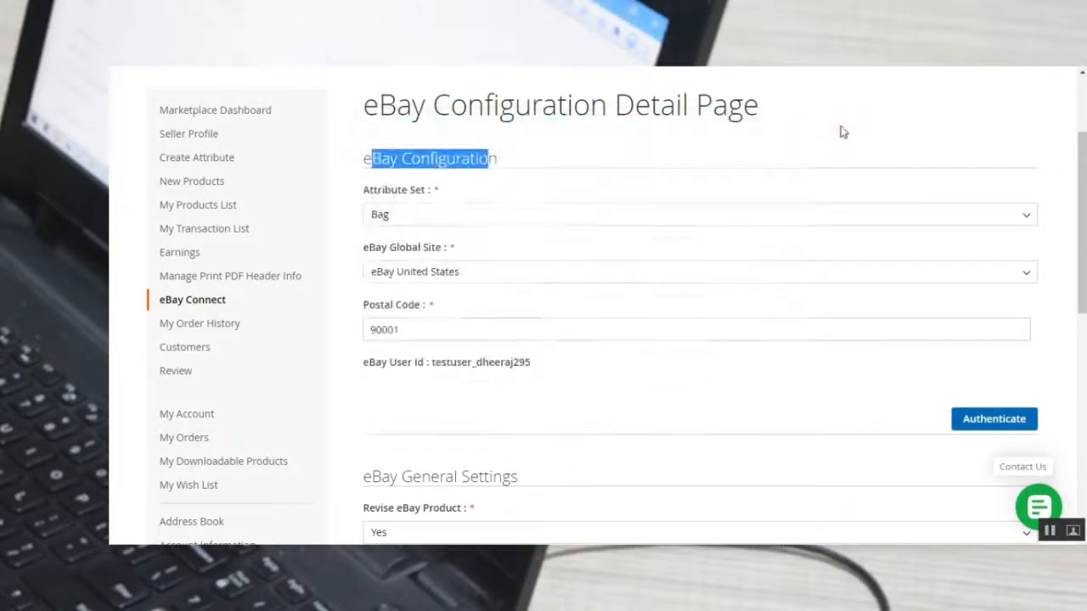
left_click(402, 372)
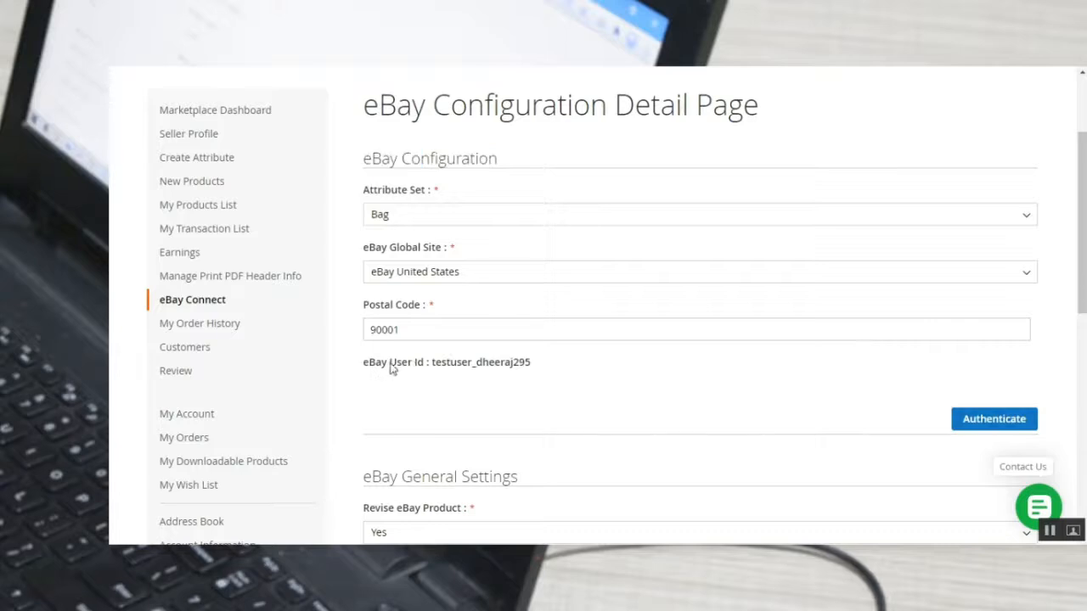
left_click_drag(368, 370, 531, 364)
Review the Revise eBay Product and Default Category options under eBay General Settings without changing them.
scroll(448, 233, "down", 4)
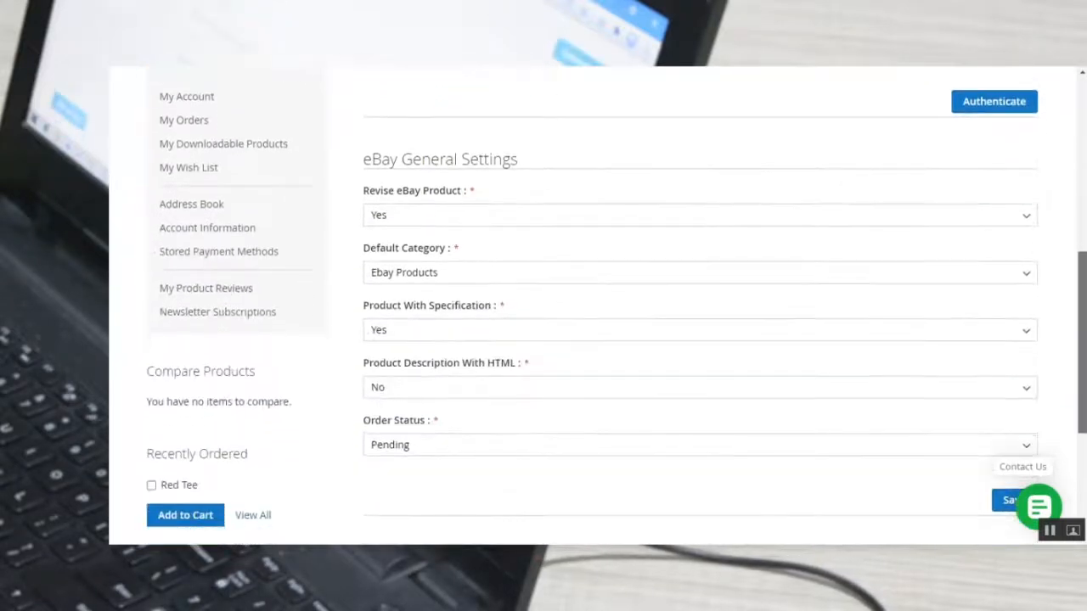
left_click_drag(373, 162, 546, 166)
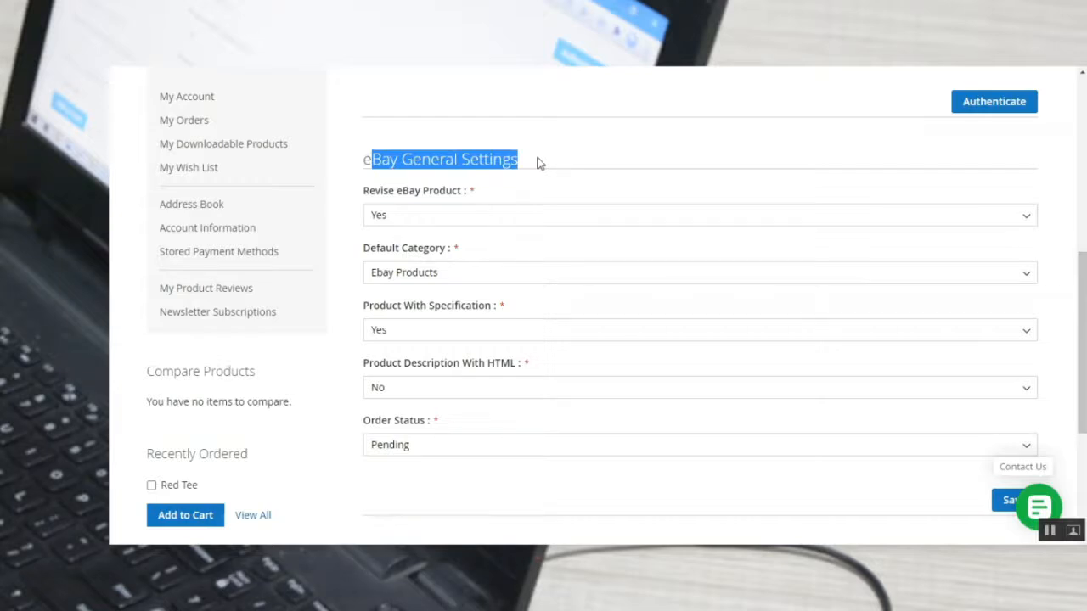
left_click(450, 219)
left_click(448, 221)
left_click(451, 272)
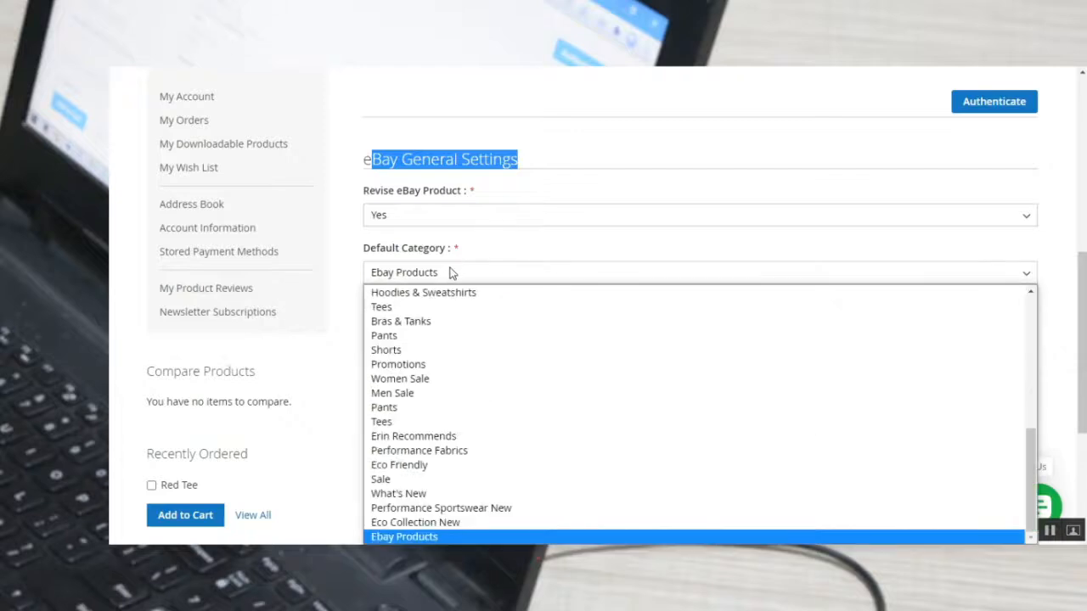
left_click(450, 271)
Inspect the choices for Product With Specification and Product Description With HTML, leaving both settings as they are.
scroll(442, 288, "down", 2)
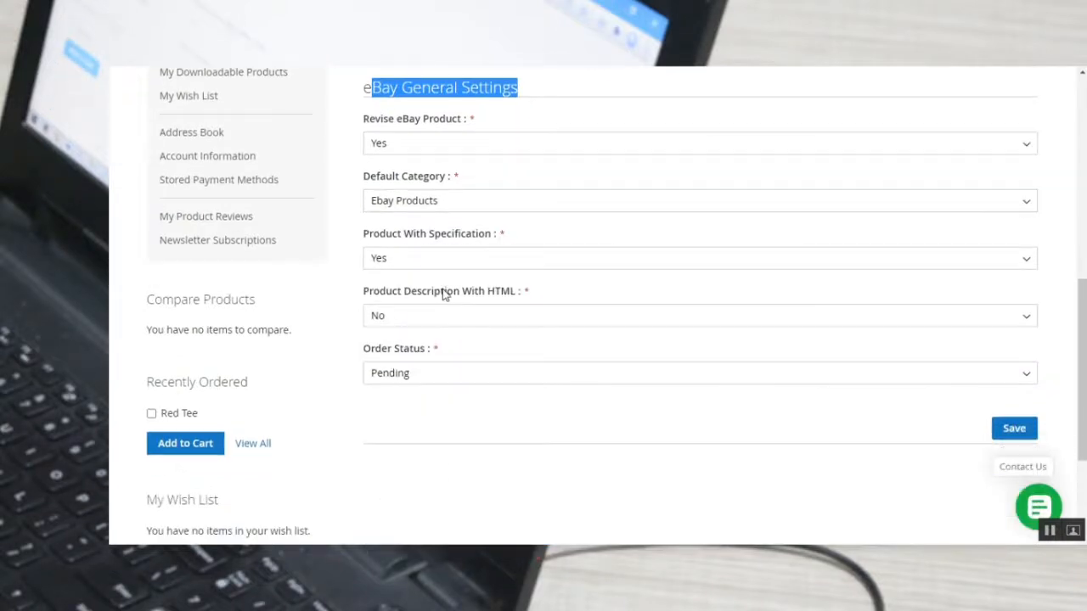
left_click(431, 258)
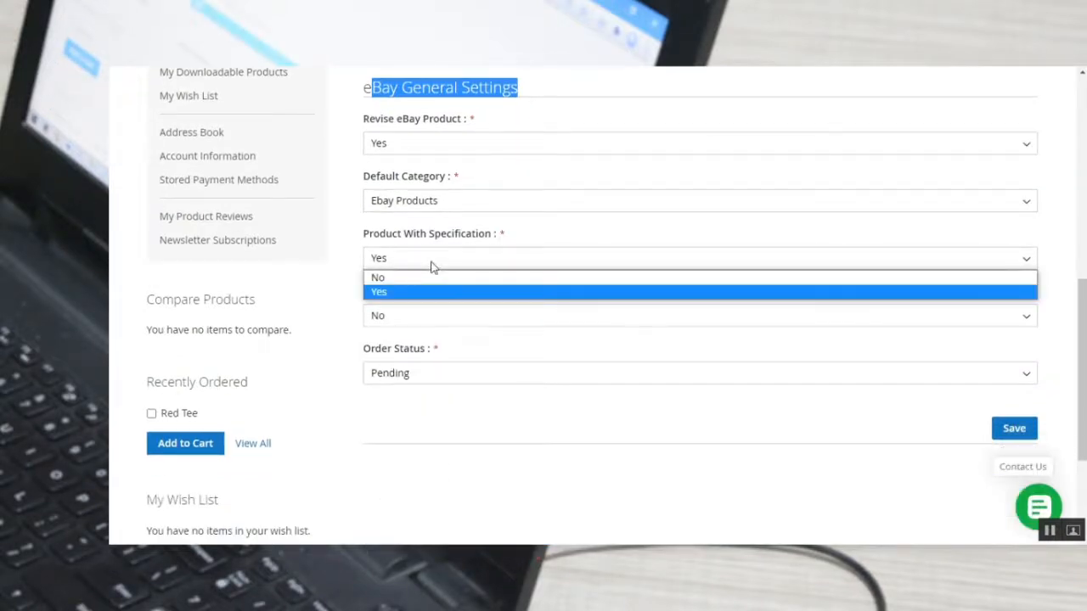
left_click(348, 282)
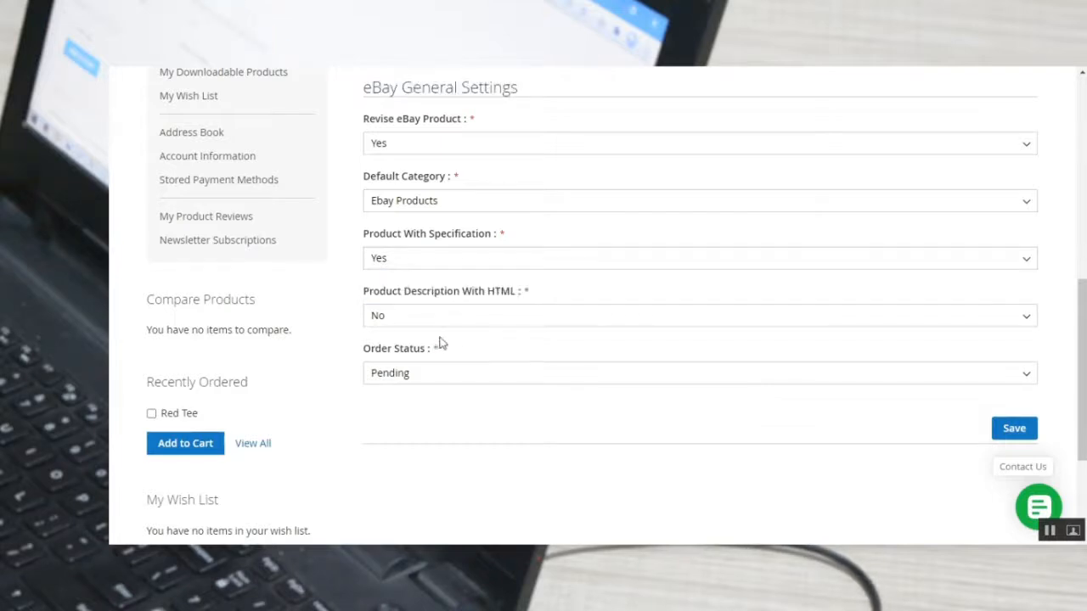
left_click(461, 322)
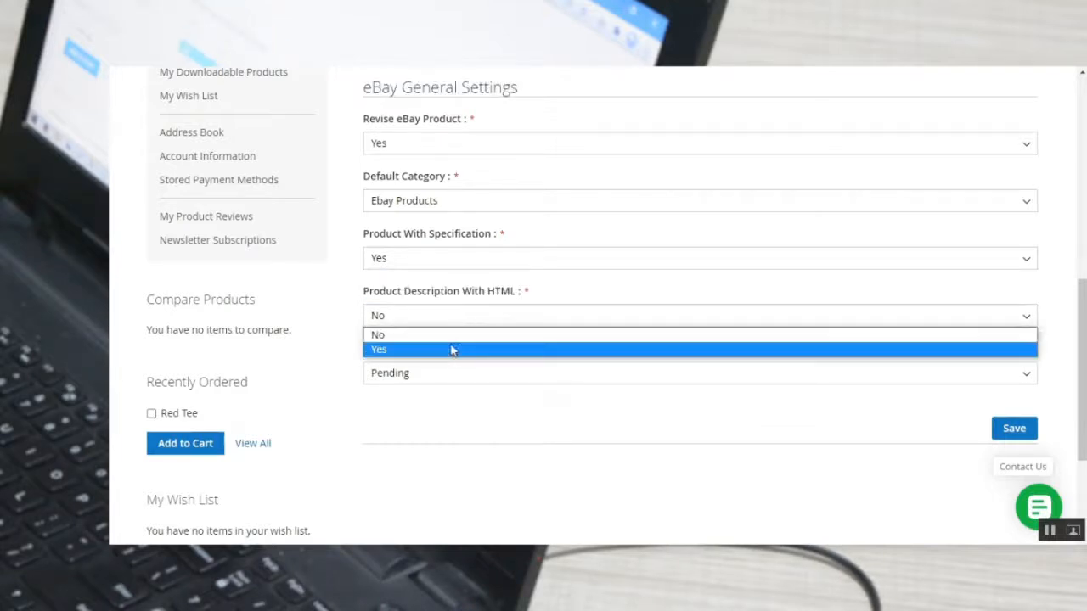
left_click(460, 420)
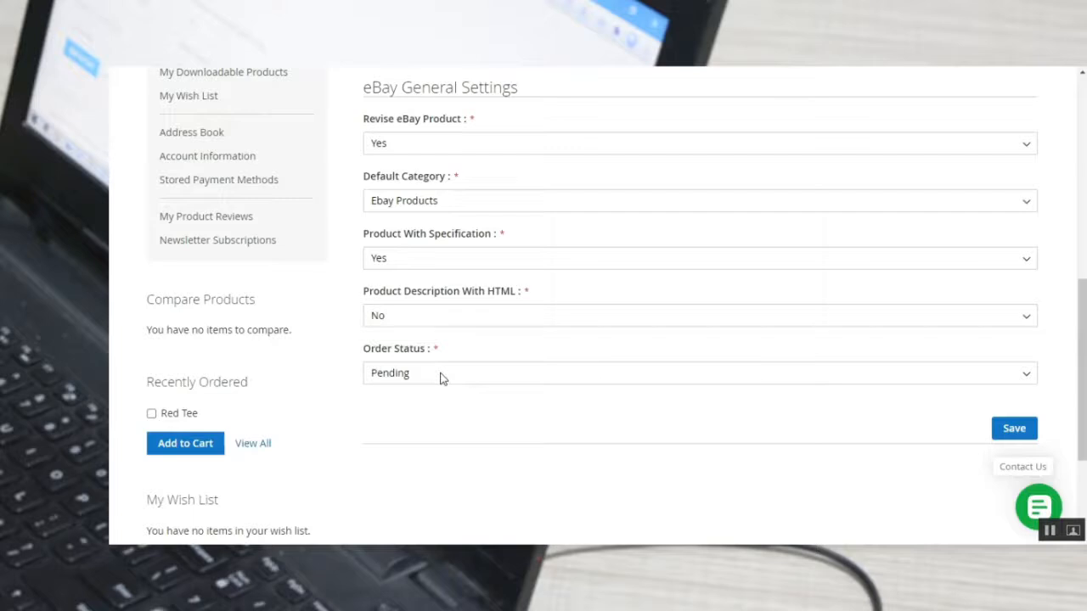
Look through the available Order Status options for imported eBay orders and keep Pending.
left_click(439, 376)
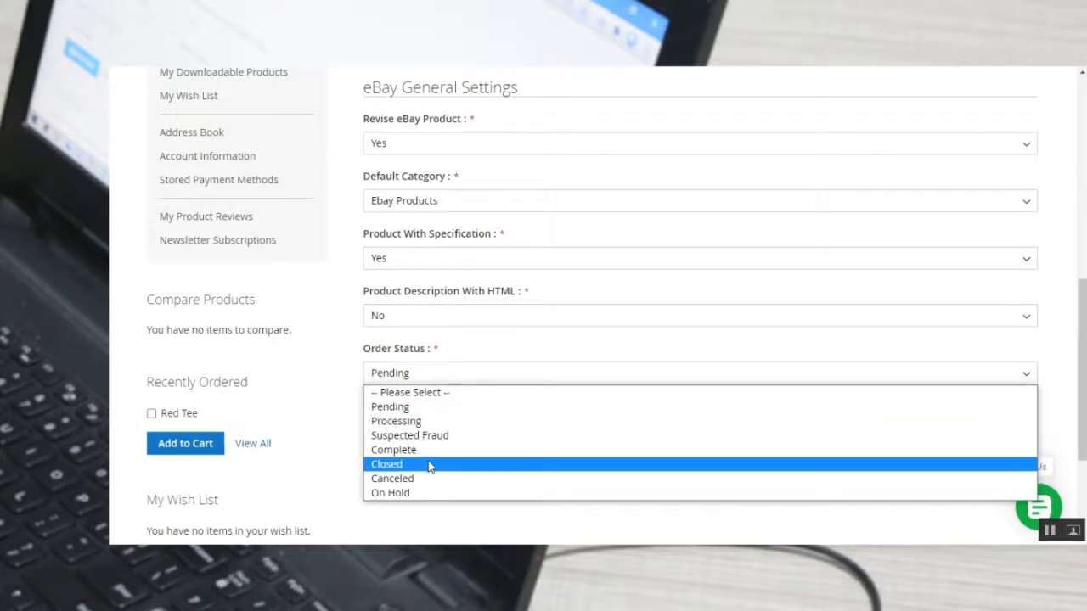
key("Up")
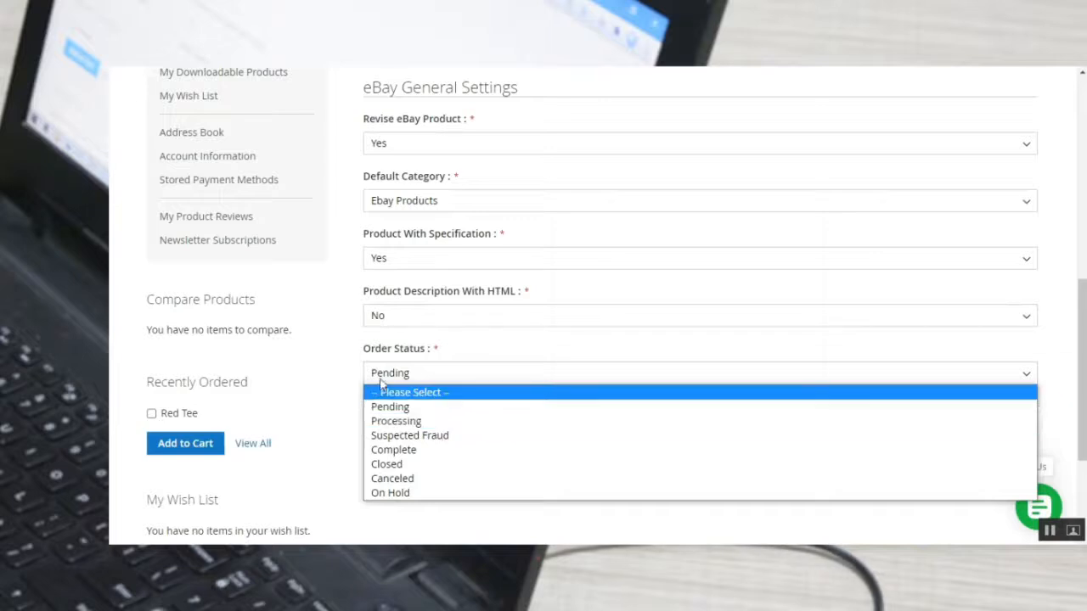
left_click(354, 359)
Open the Listing Configuration page of the seller's eBay Connect section.
scroll(352, 374, "up", 5)
scroll(354, 374, "up", 1)
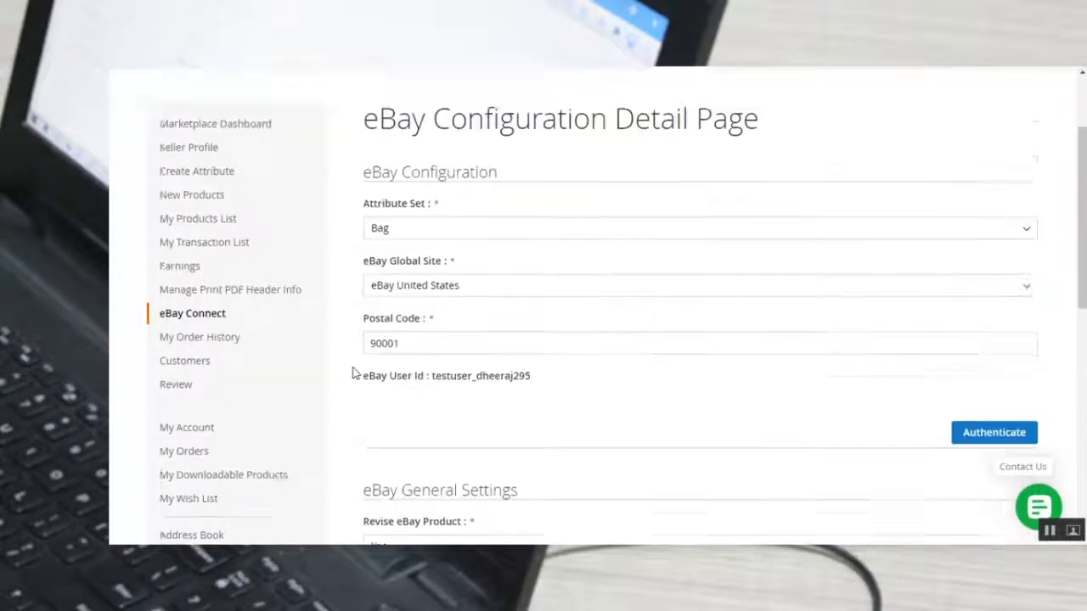
scroll(354, 373, "down", 2)
mouse_move(182, 270)
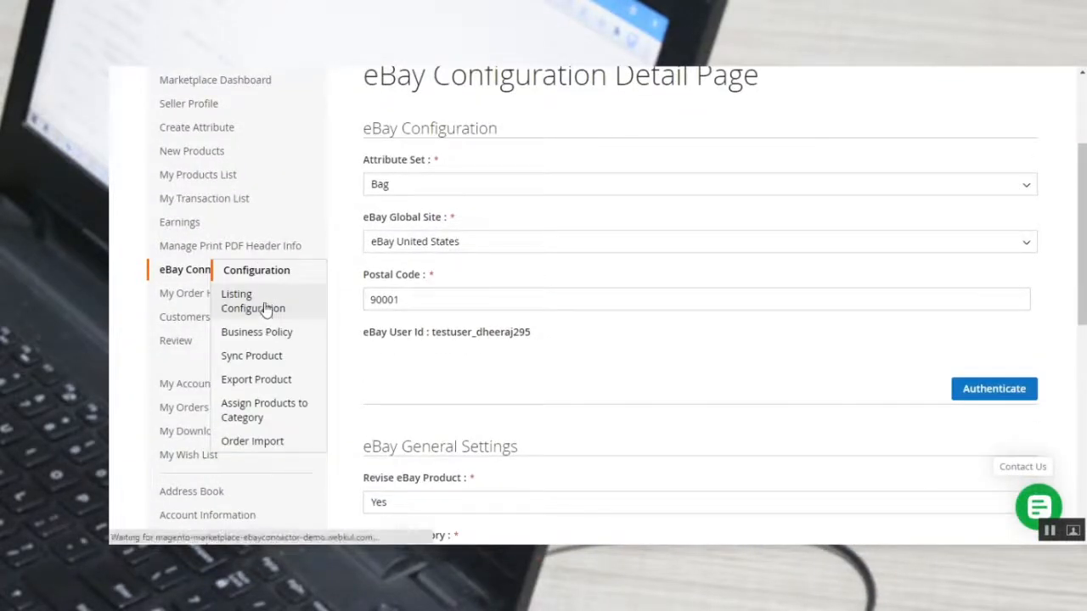
left_click(294, 311)
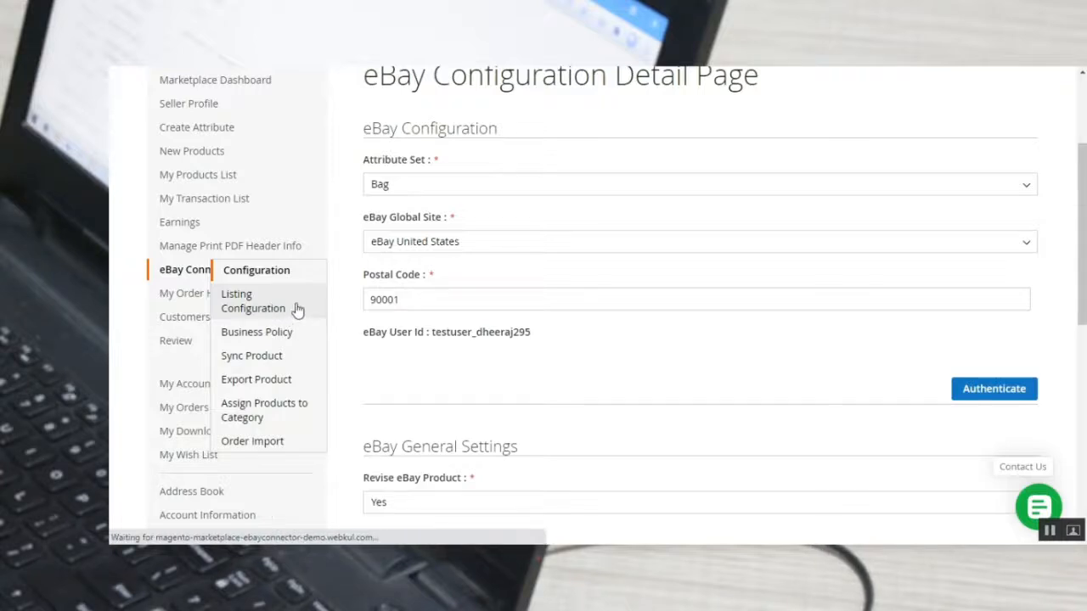
Review the Default Product Quantity and Product Type For Export fields on the eBay Listing Configuration page.
scroll(461, 305, "down", 2)
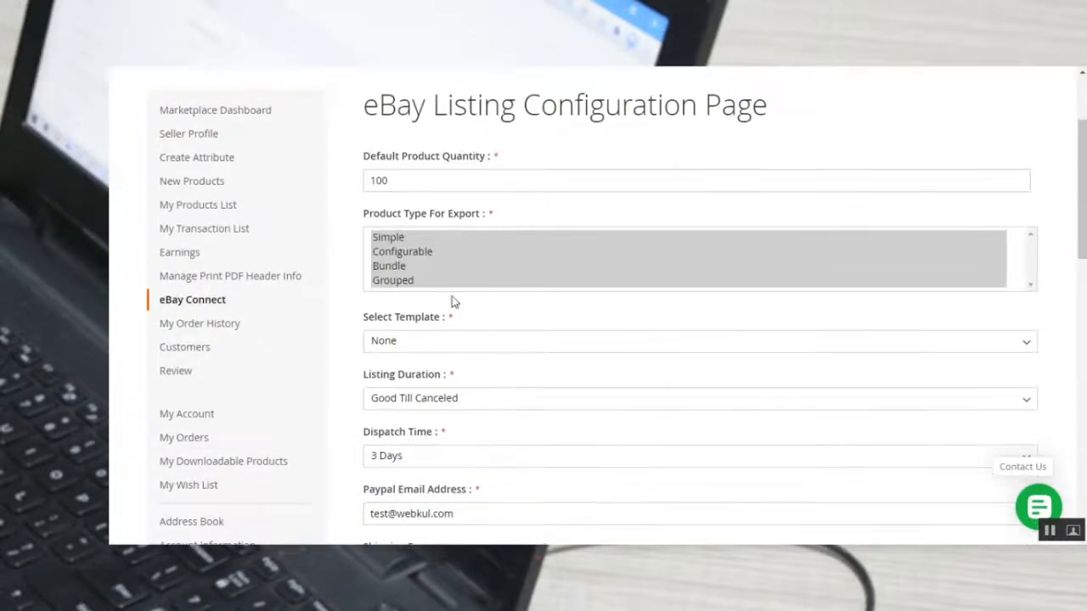
left_click_drag(371, 155, 484, 159)
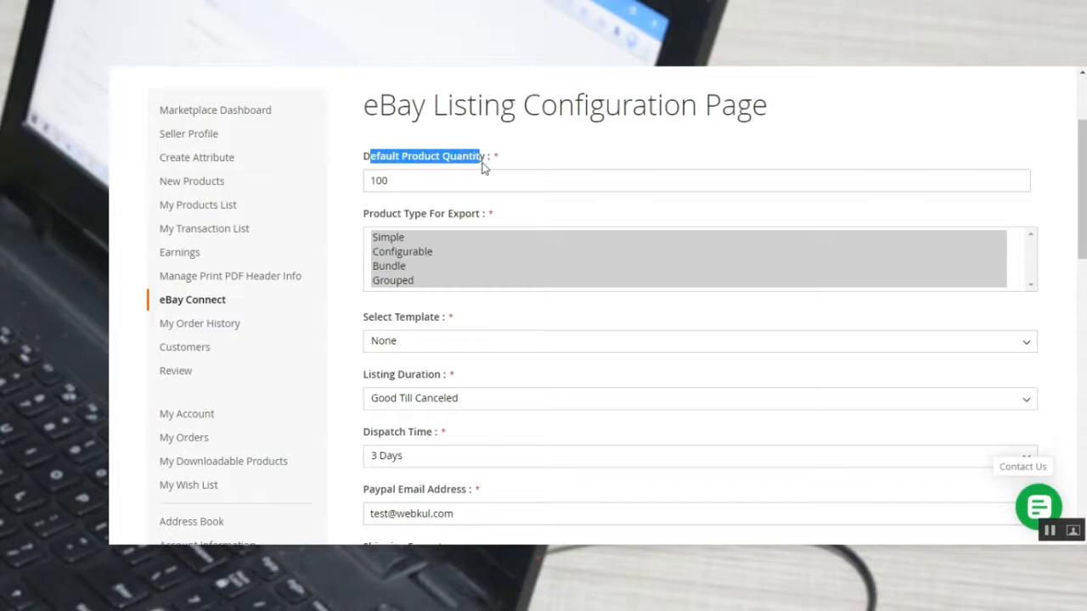
left_click(405, 183)
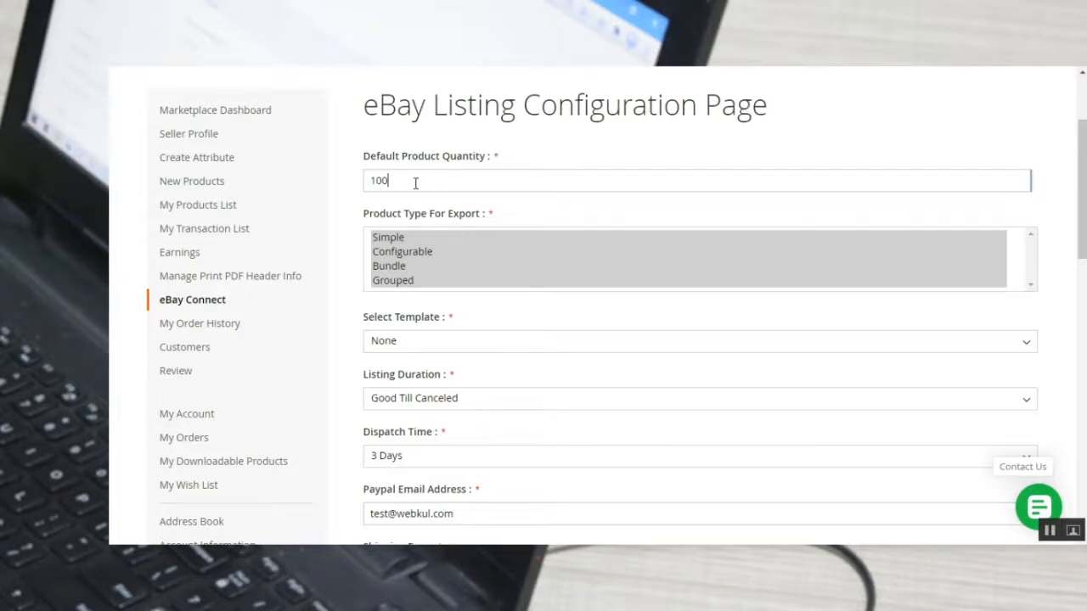
scroll(416, 217, "down", 1)
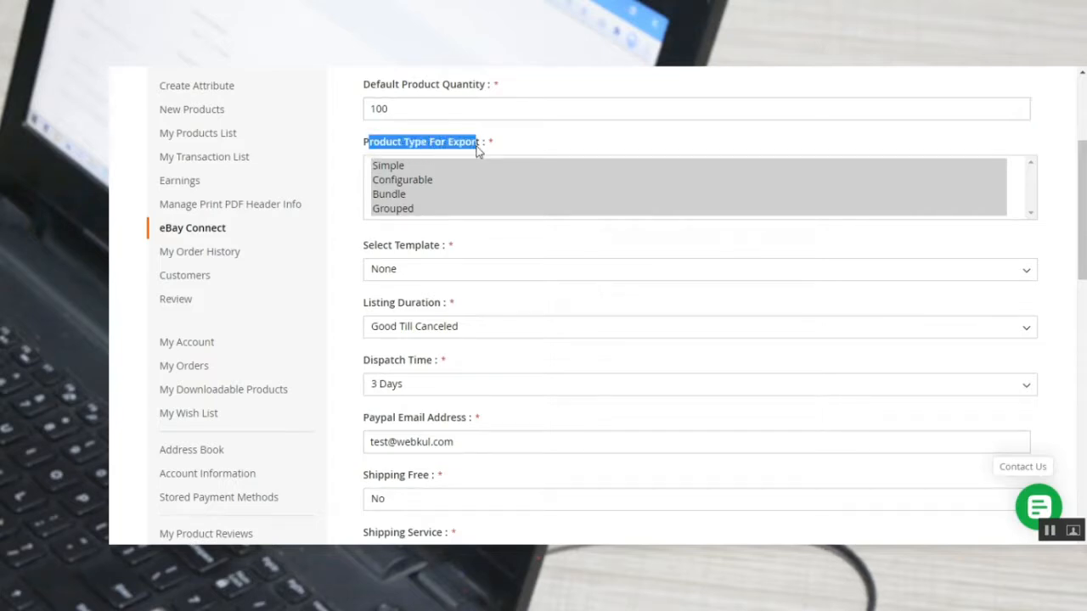
Check which listing templates are offered for Select Template and keep None.
scroll(403, 267, "down", 1)
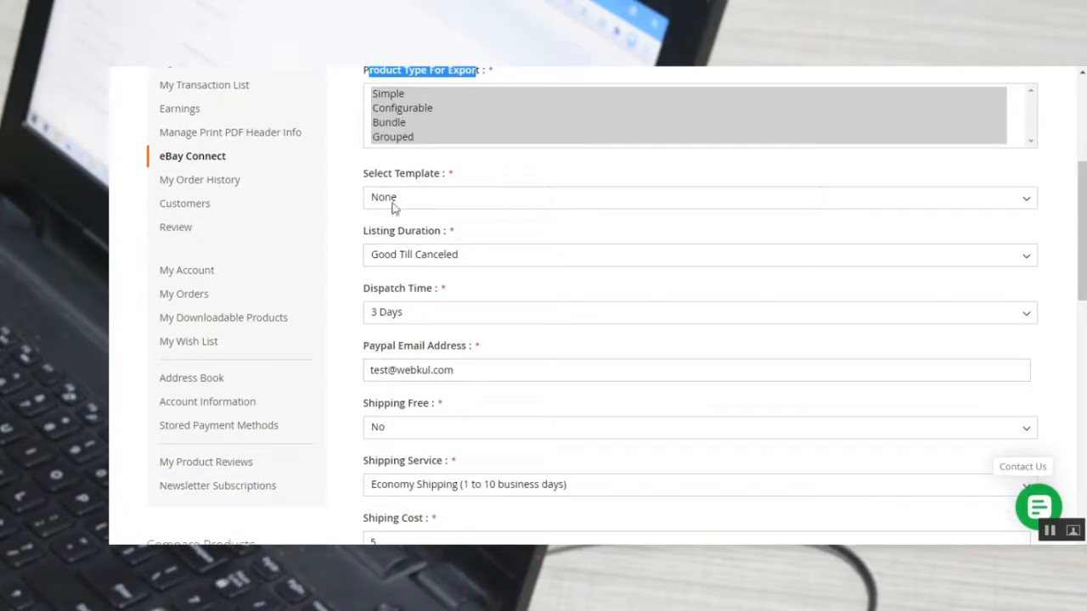
left_click_drag(368, 175, 434, 180)
left_click(431, 198)
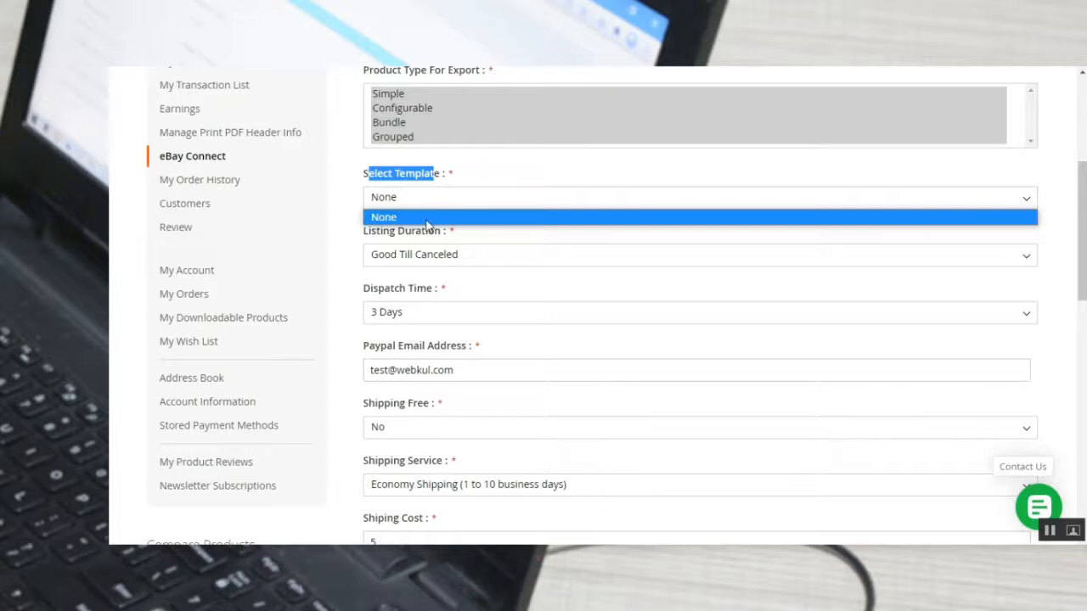
left_click(354, 195)
Inspect the Listing Duration and Dispatch Time options, keeping Good Till Canceled and 3 Days.
scroll(433, 229, "down", 1)
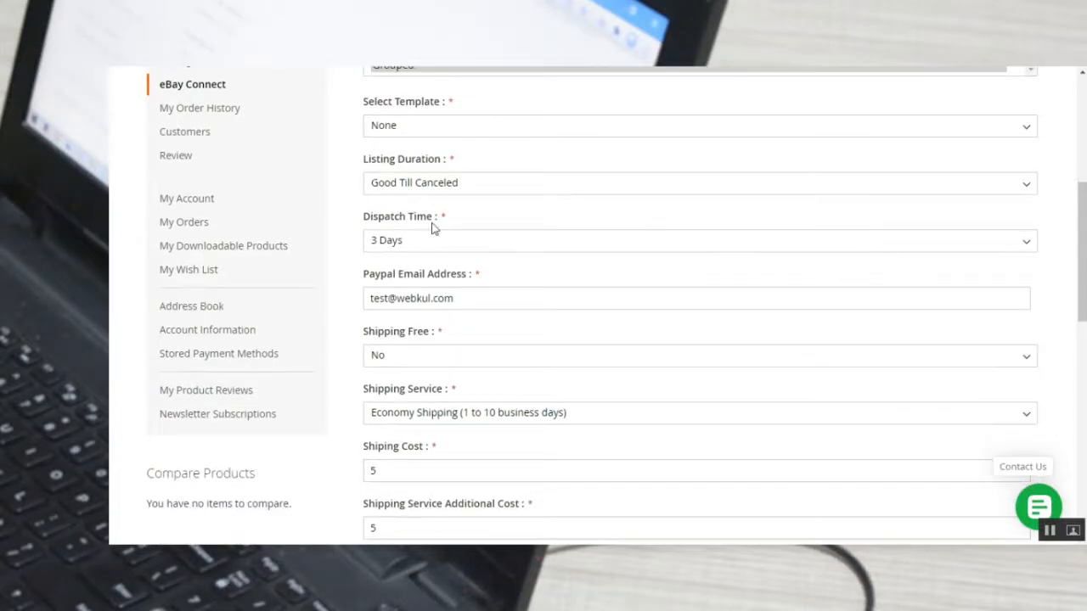
left_click(410, 187)
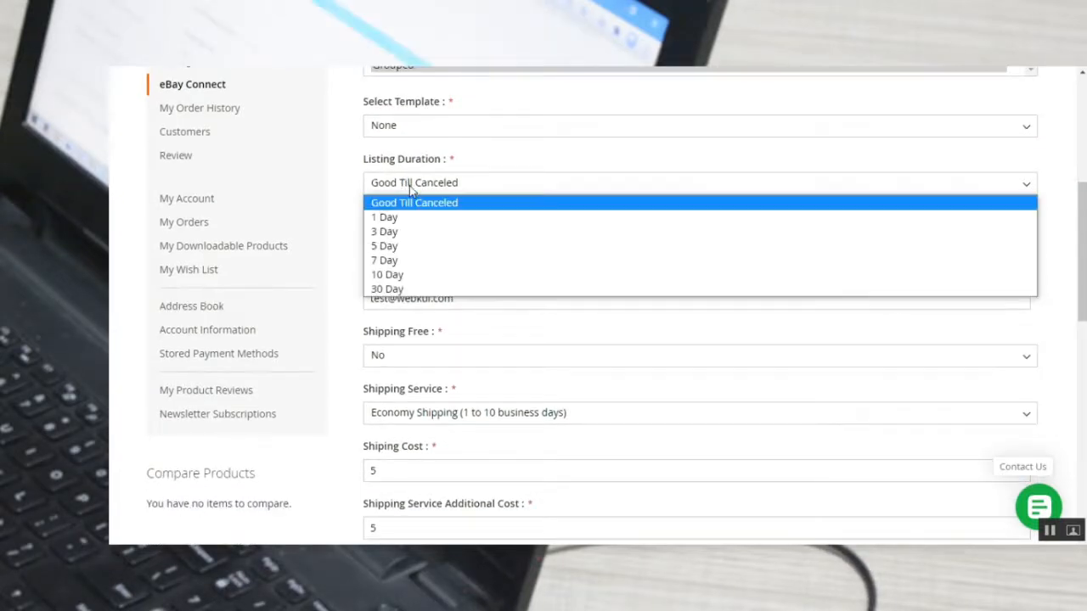
left_click(363, 189)
left_click(365, 244)
left_click(393, 247)
Switch Shipping Free to Yes to compare the shipping fields, and set it back to No.
scroll(351, 256, "down", 1)
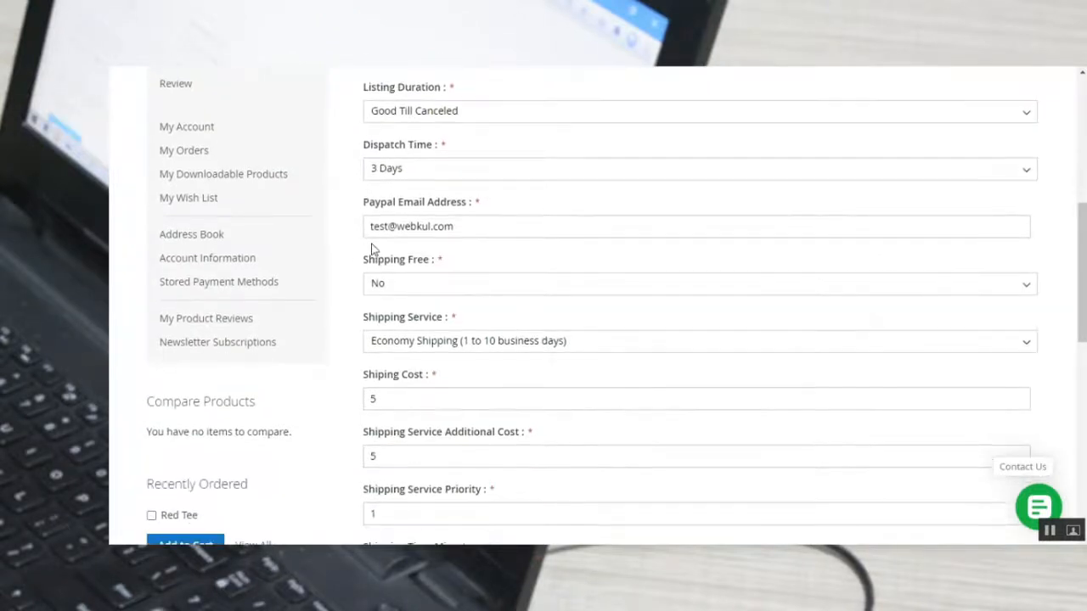
scroll(371, 248, "down", 1)
left_click(413, 212)
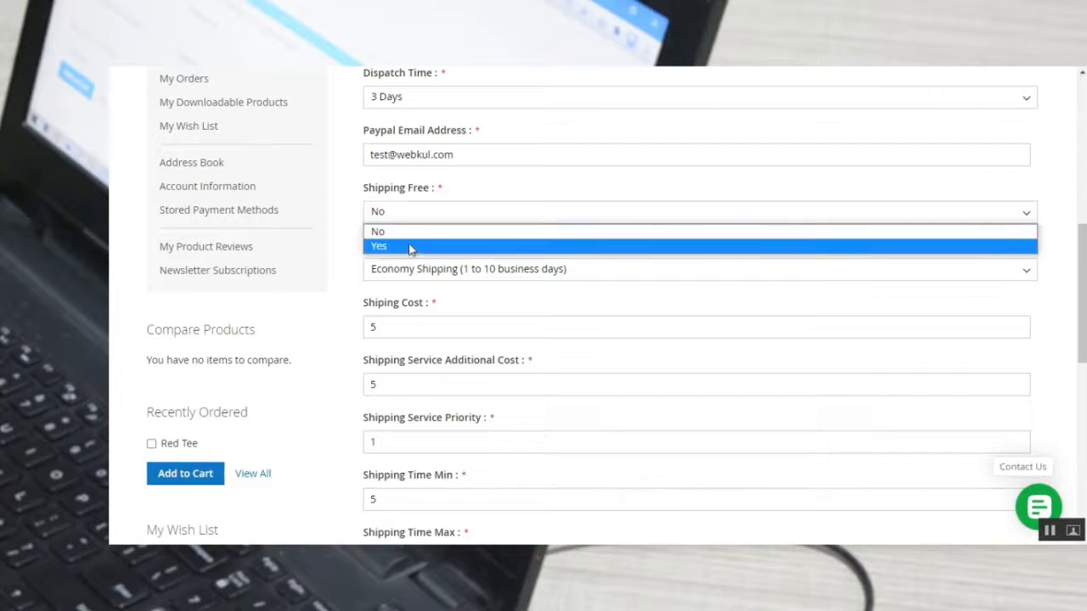
left_click(409, 247)
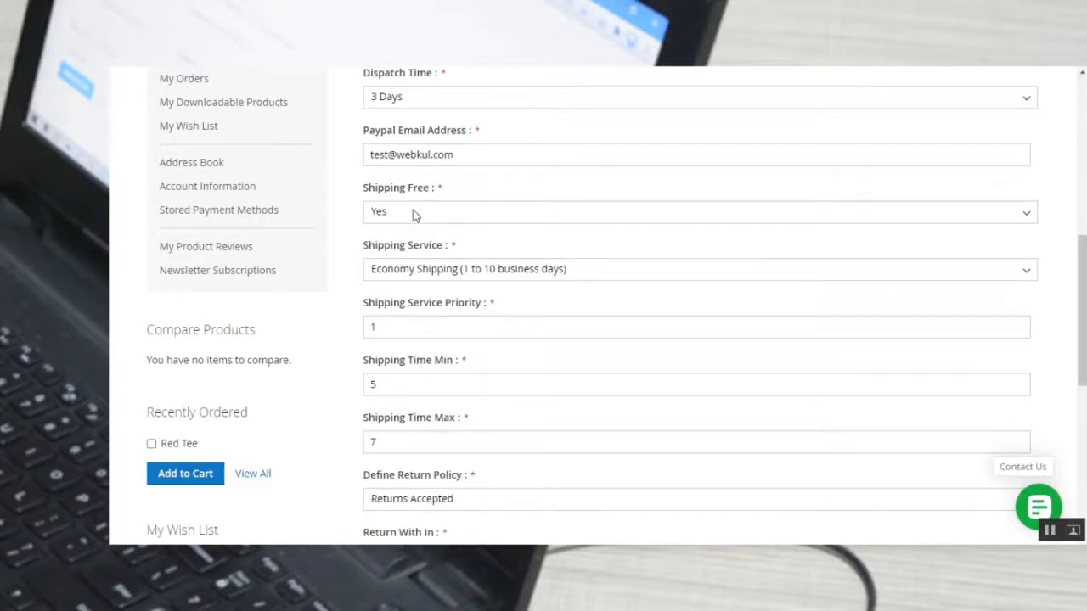
left_click(428, 214)
left_click(422, 245)
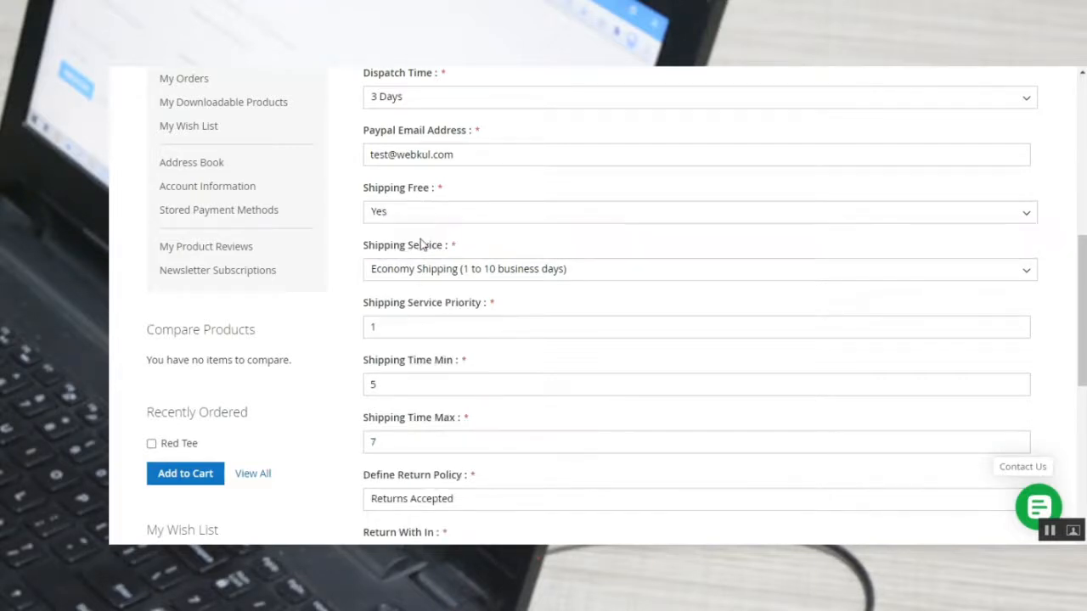
Review the Shipping Service options and the Shipping Service Additional Cost field without changing their values.
scroll(417, 280, "down", 1)
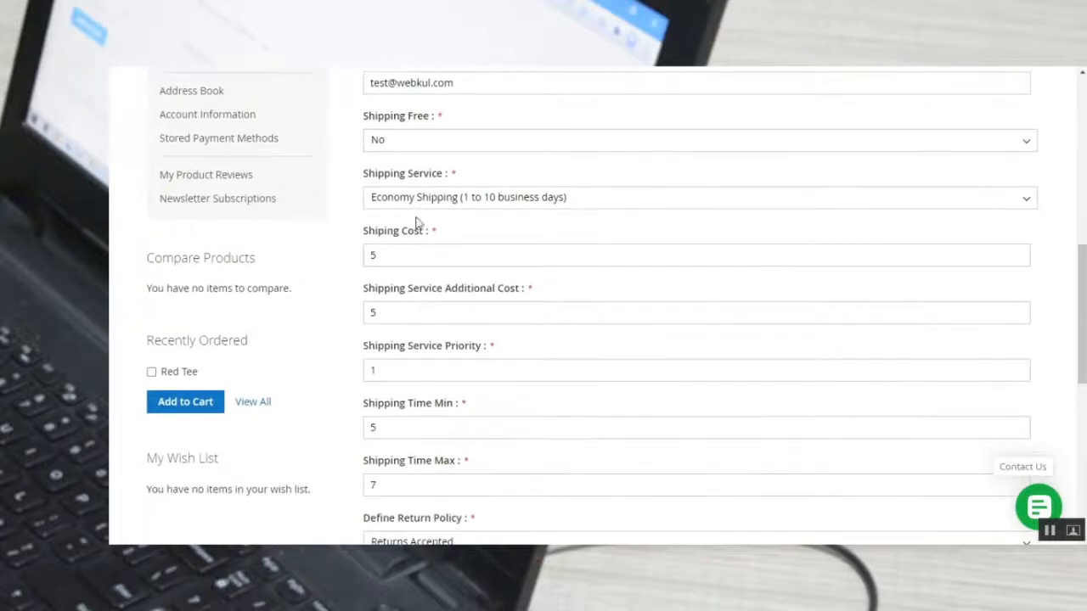
left_click(406, 198)
left_click(406, 201)
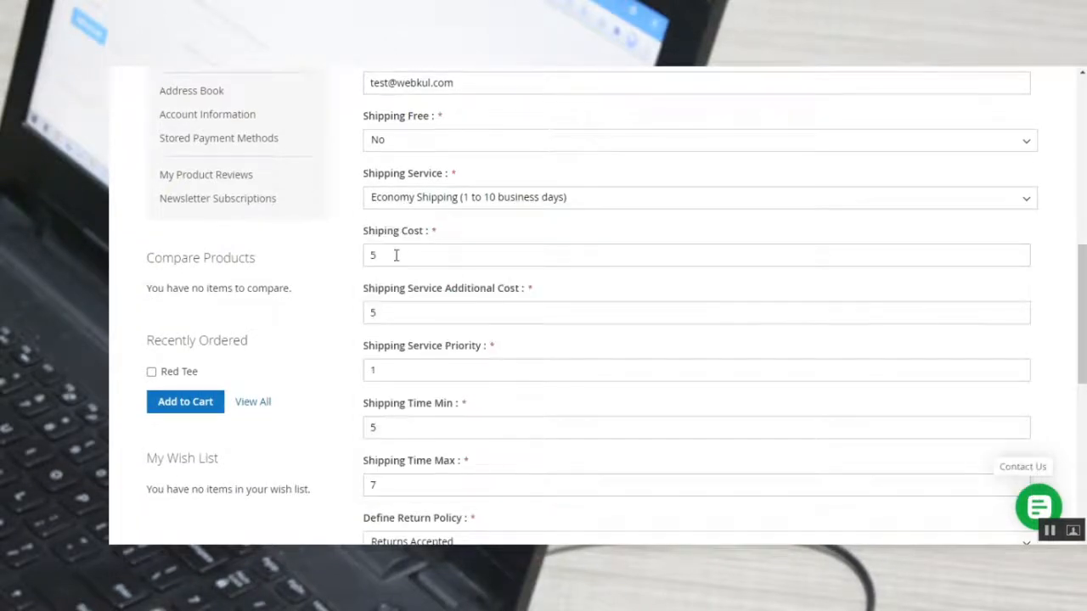
scroll(396, 255, "down", 1)
left_click(396, 246)
double_click(396, 246)
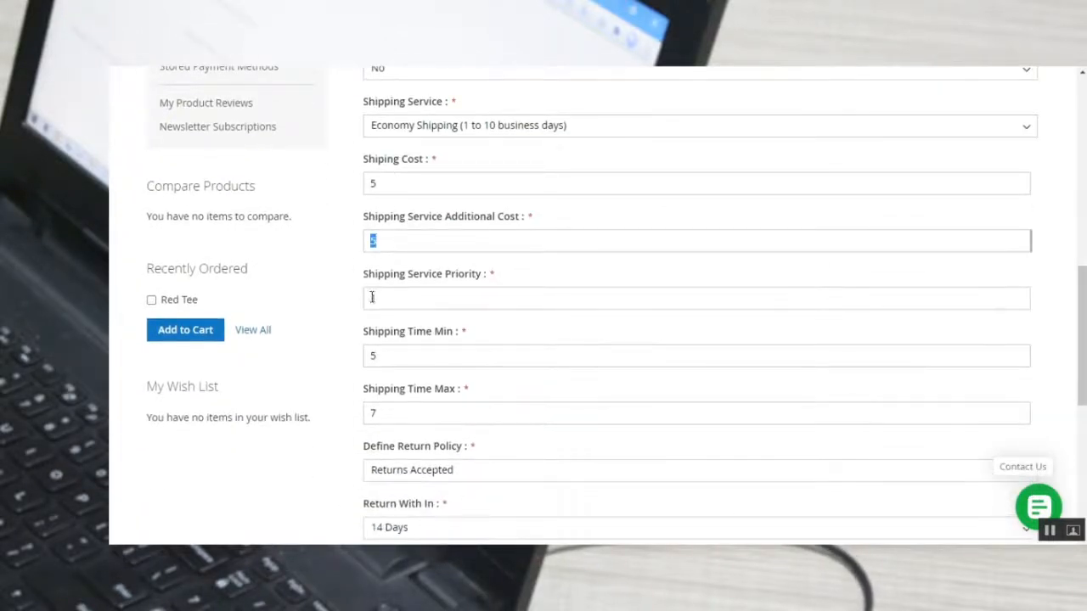
Review the Shipping Service Priority, Shipping Time Min and Shipping Time Max fields without changing their values.
scroll(408, 339, "down", 1)
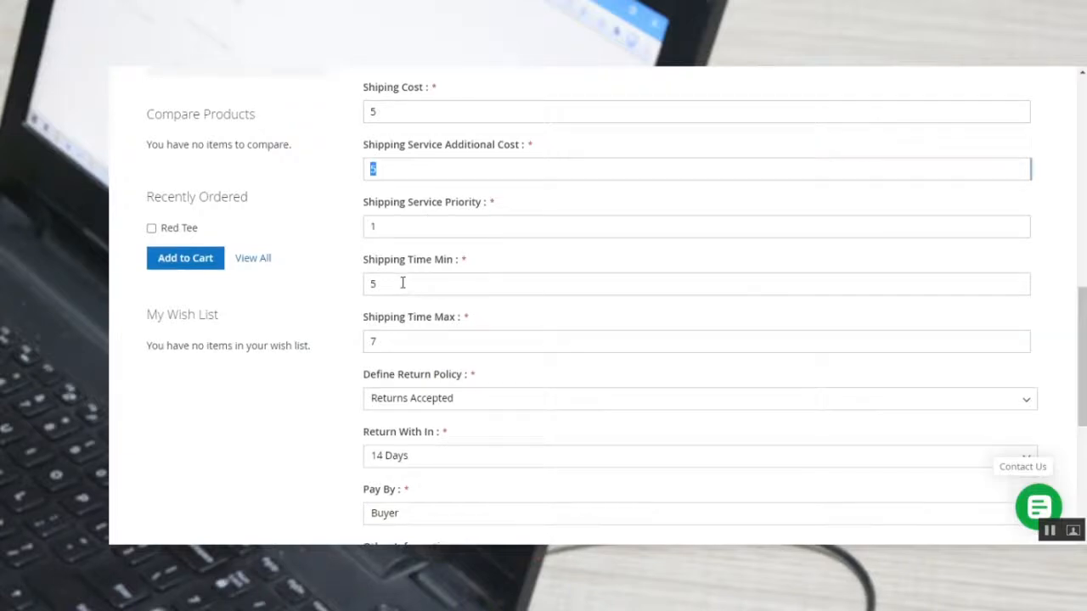
double_click(395, 283)
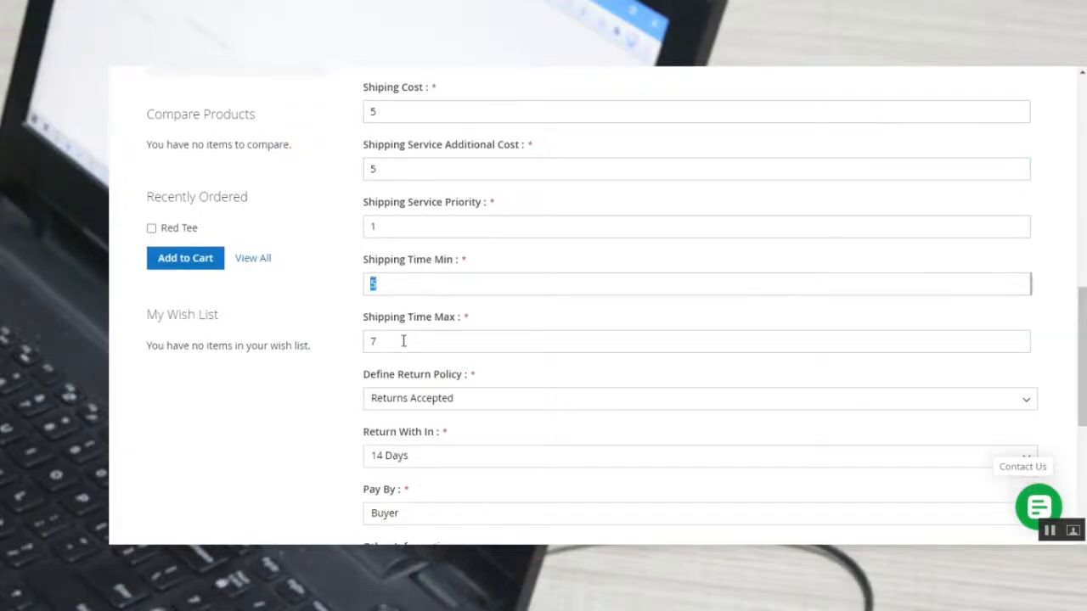
scroll(406, 340, "down", 3)
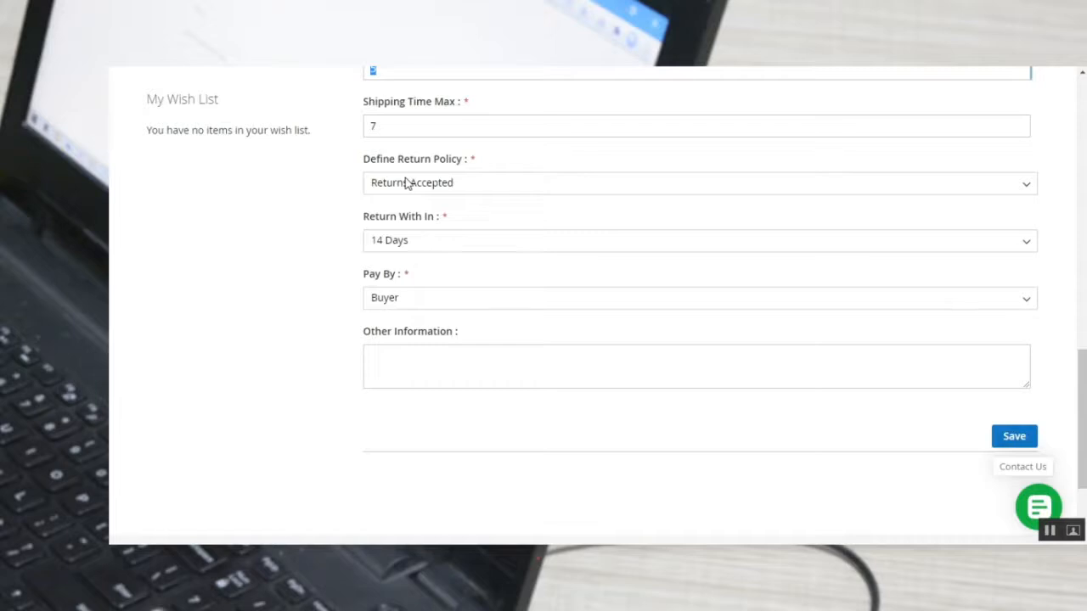
Inspect the Define Return Policy, Return With In and Pay By options, keeping Returns Accepted, 14 Days and Buyer.
left_click(410, 185)
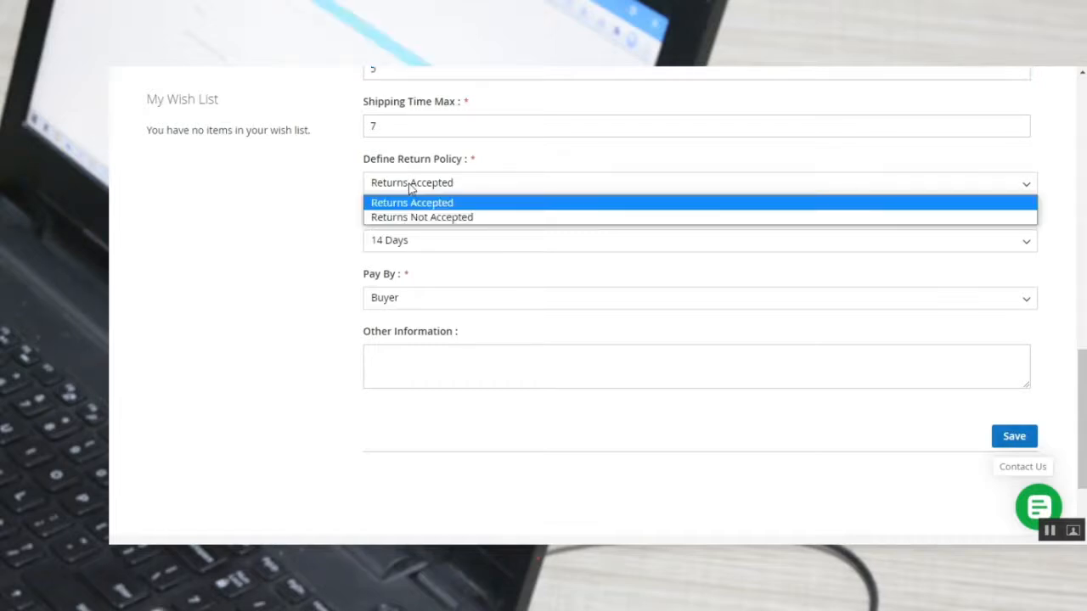
left_click(371, 225)
left_click_drag(369, 219, 422, 225)
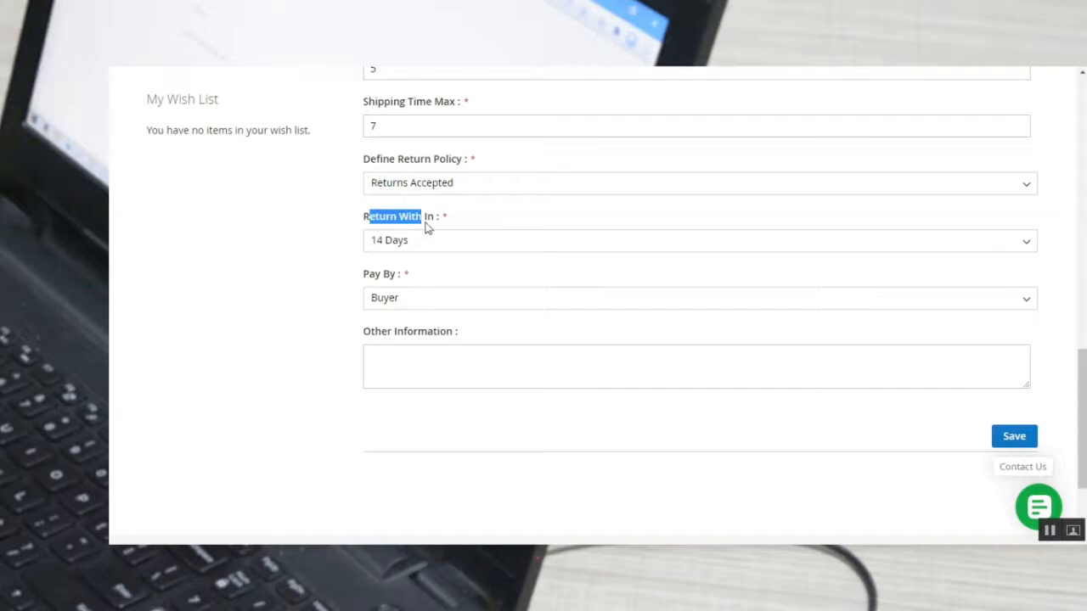
left_click(435, 240)
left_click(351, 259)
scroll(393, 308, "down", 2)
left_click(409, 228)
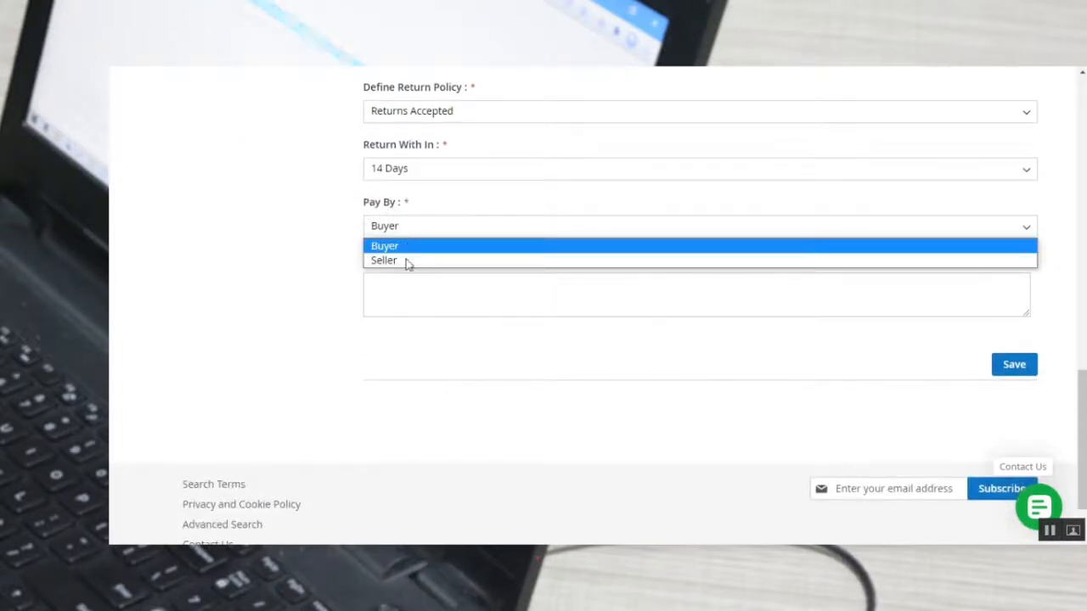
left_click(354, 267)
left_click(398, 291)
Open the eBay Connect Business Policy page and review the business profile, marketplace and OAuth key settings.
scroll(413, 301, "up", 3)
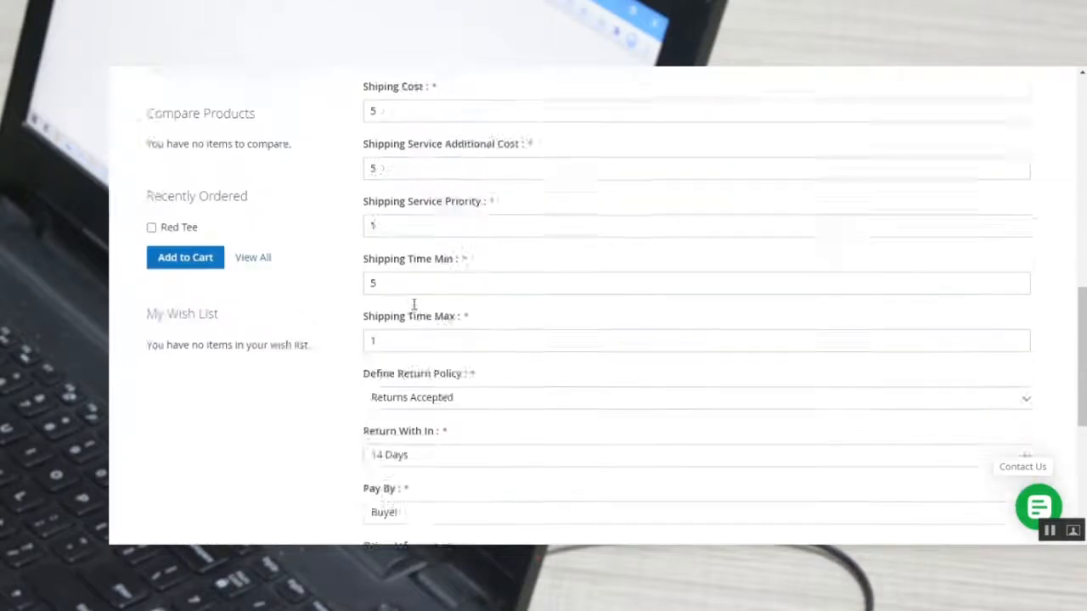
scroll(413, 301, "up", 7)
mouse_move(212, 307)
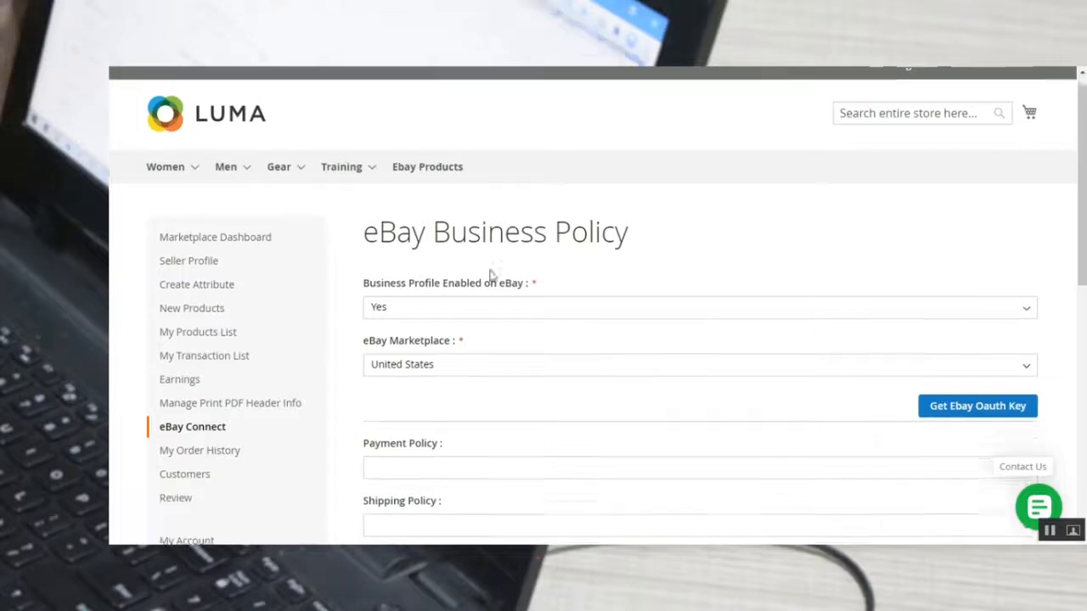
scroll(489, 274, "down", 1)
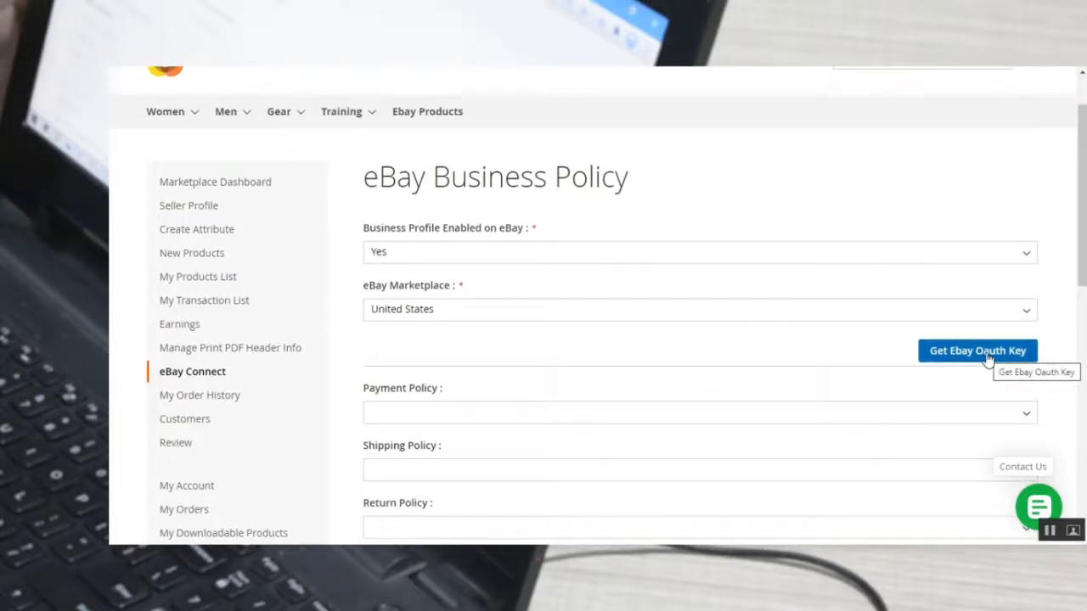
left_click_drag(389, 230, 490, 234)
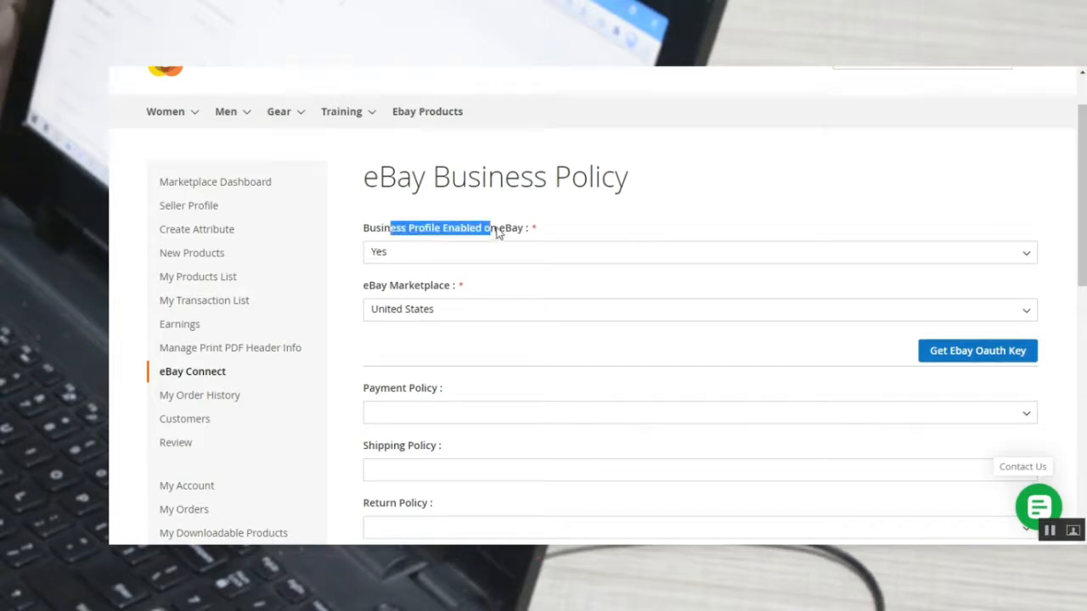
scroll(429, 281, "down", 1)
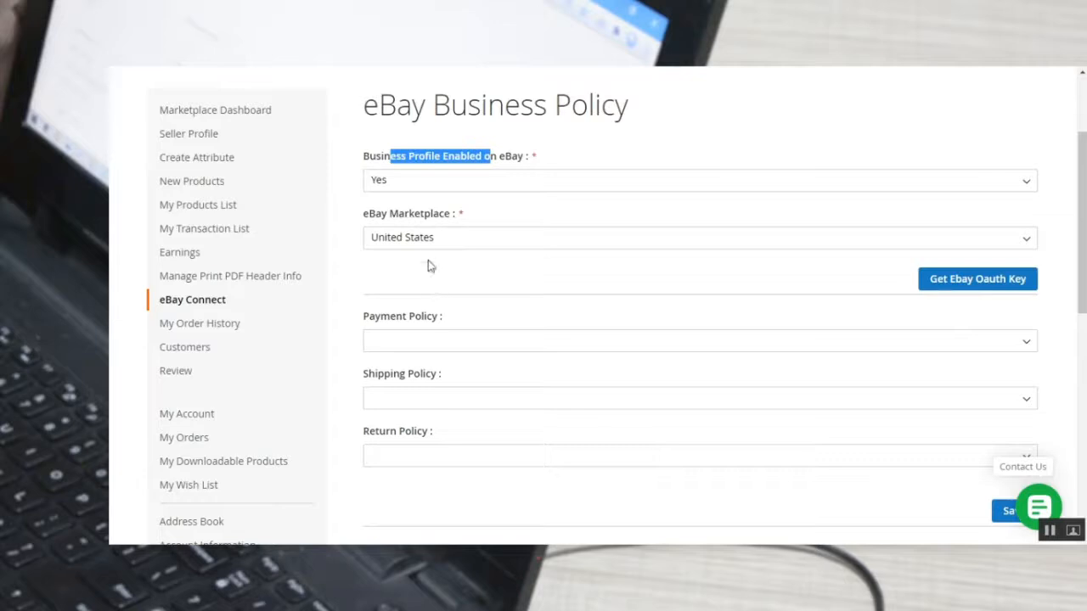
scroll(433, 297, "down", 1)
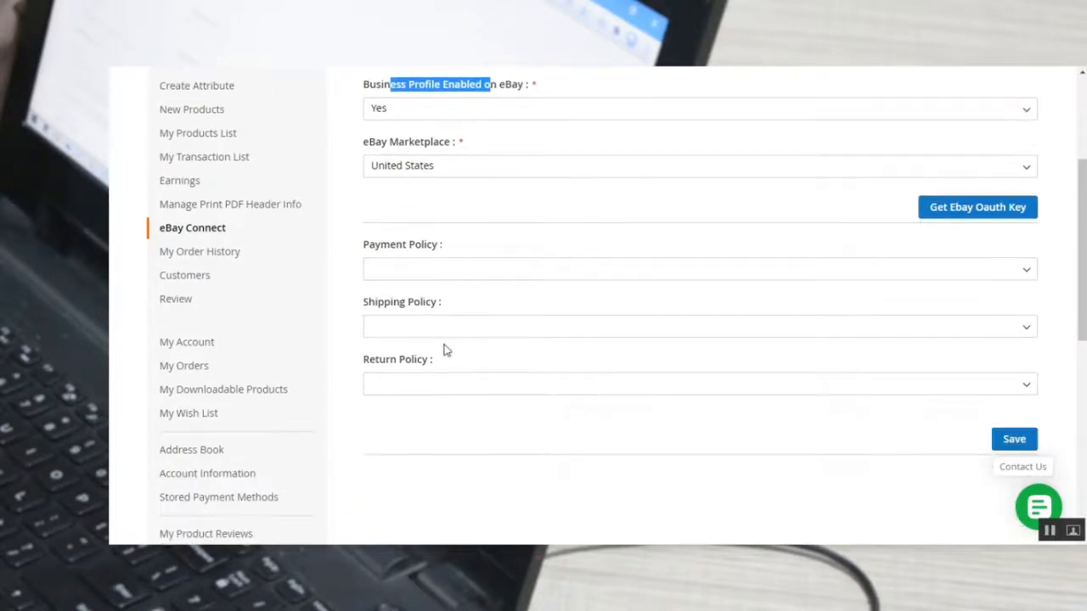
Check the choices offered for Payment Policy, Shipping Policy and Return Policy without selecting any.
left_click(424, 270)
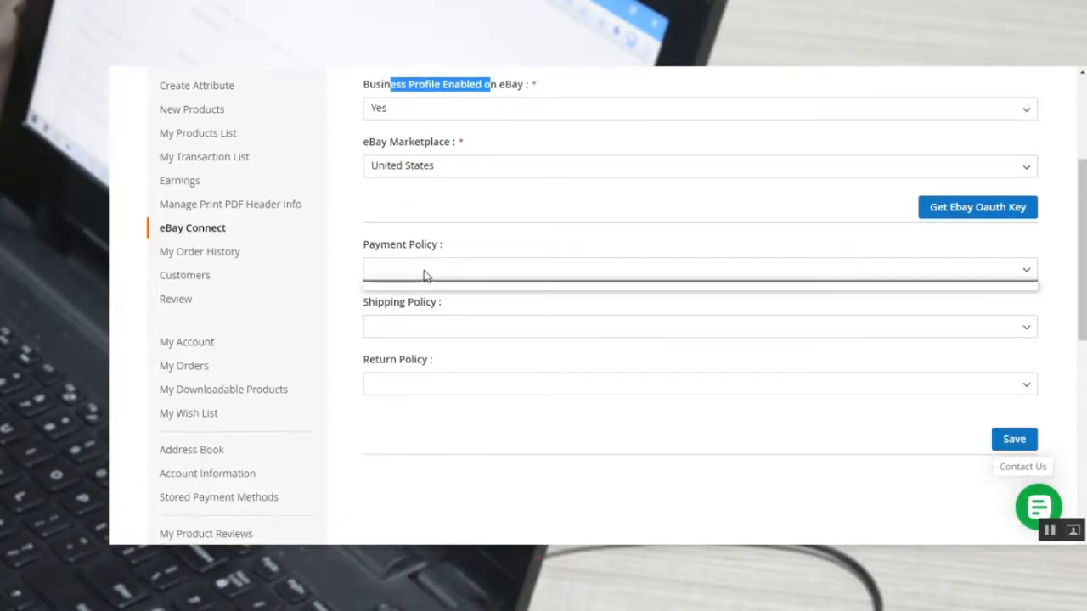
left_click(417, 328)
left_click(416, 388)
Open eBay Connect's Sync Product page and look over the mapped products and import options.
mouse_move(230, 231)
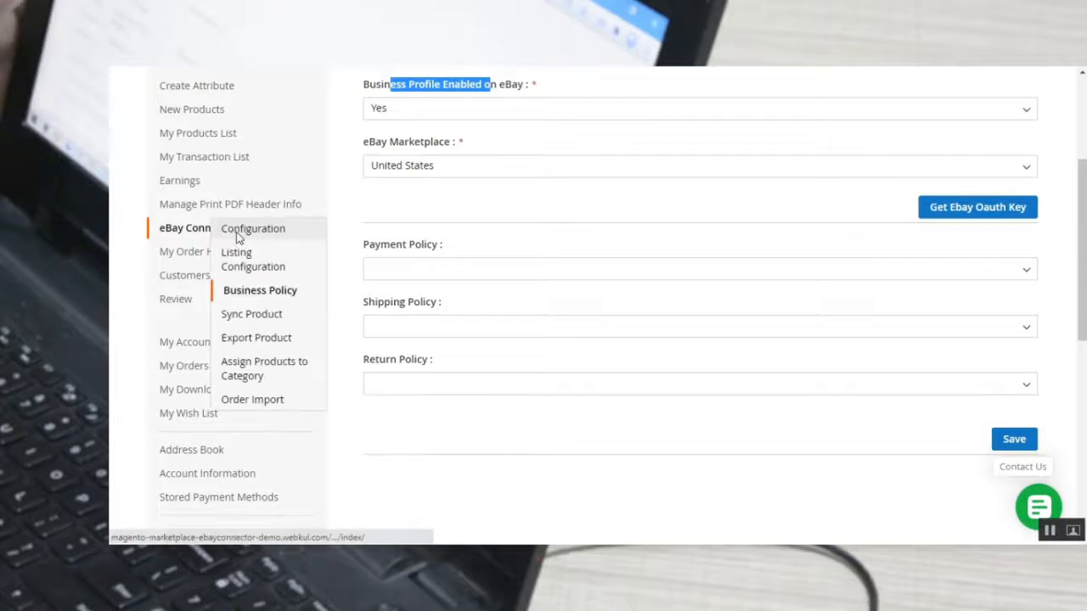
left_click(260, 319)
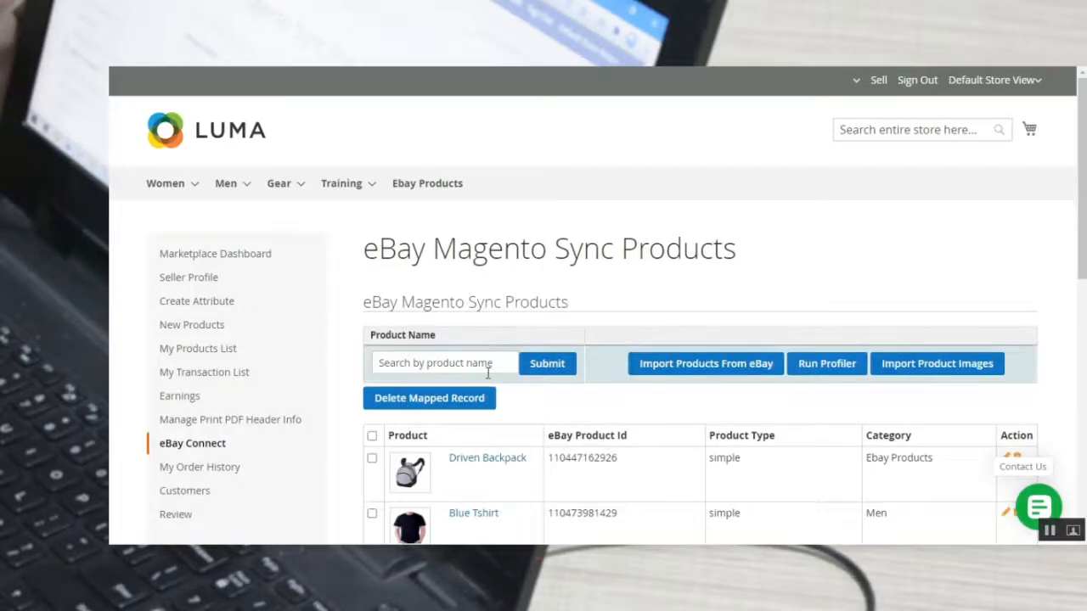
scroll(484, 374, "down", 3)
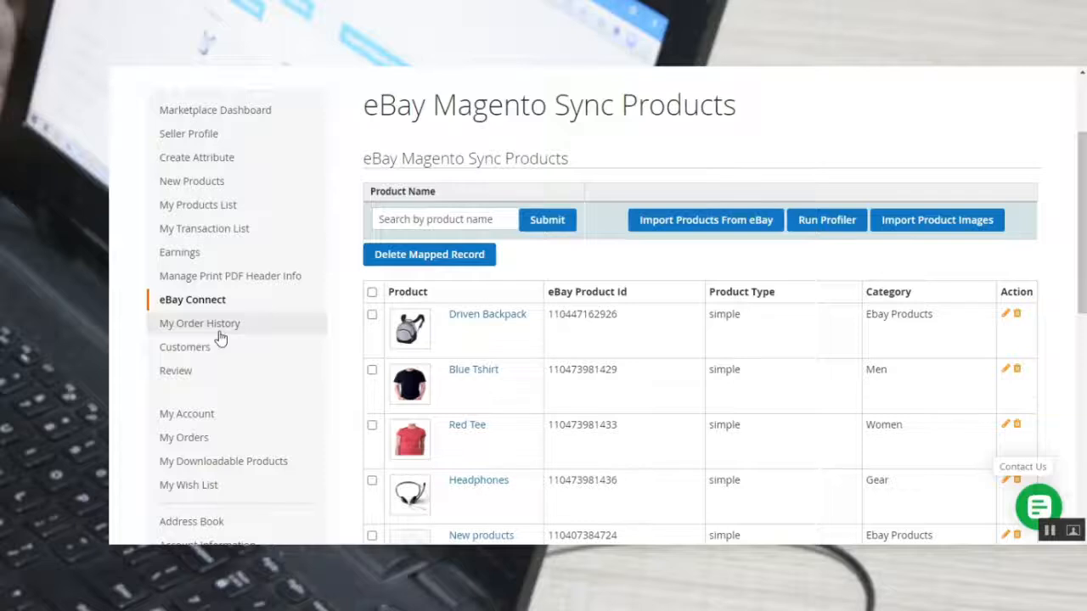
Open the Export Product page, start an Export to eBay for Wayfarer Messenger Bag, and dismiss the confirmation.
scroll(218, 335, "down", 1)
mouse_move(204, 230)
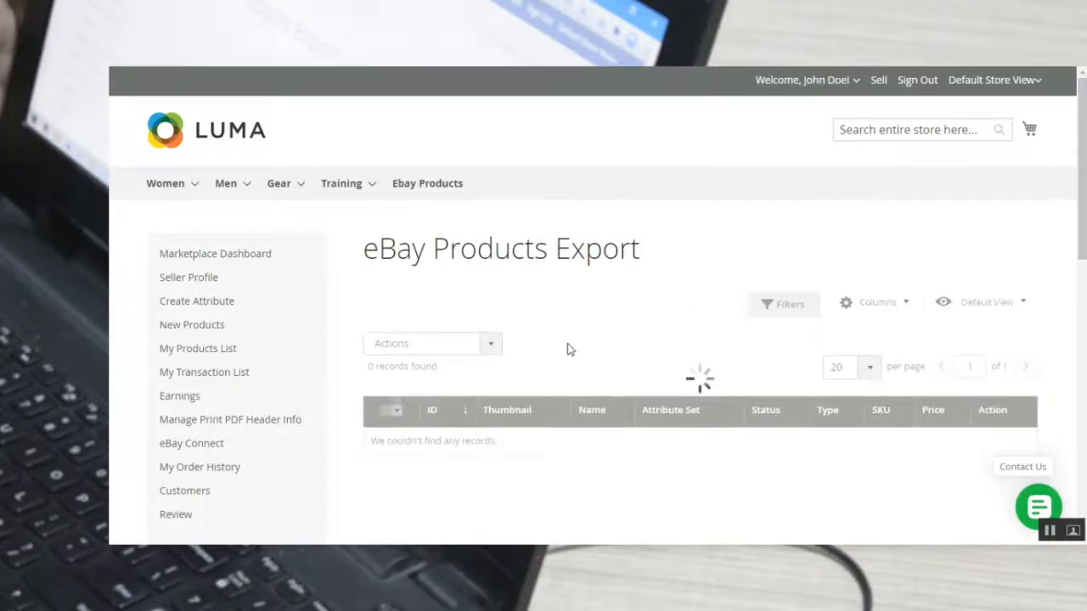
scroll(573, 350, "down", 2)
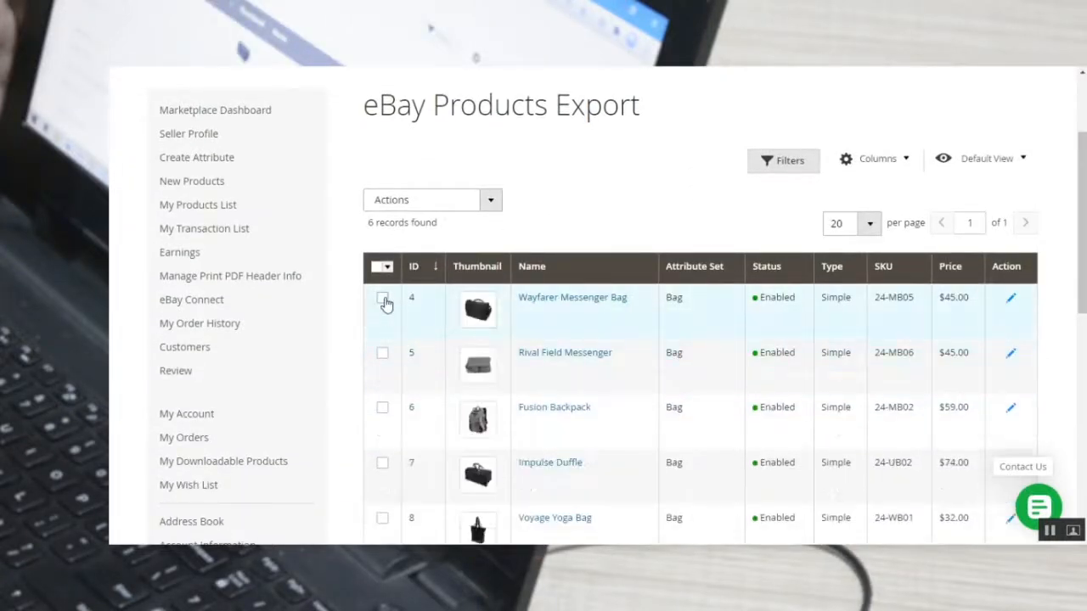
left_click(490, 200)
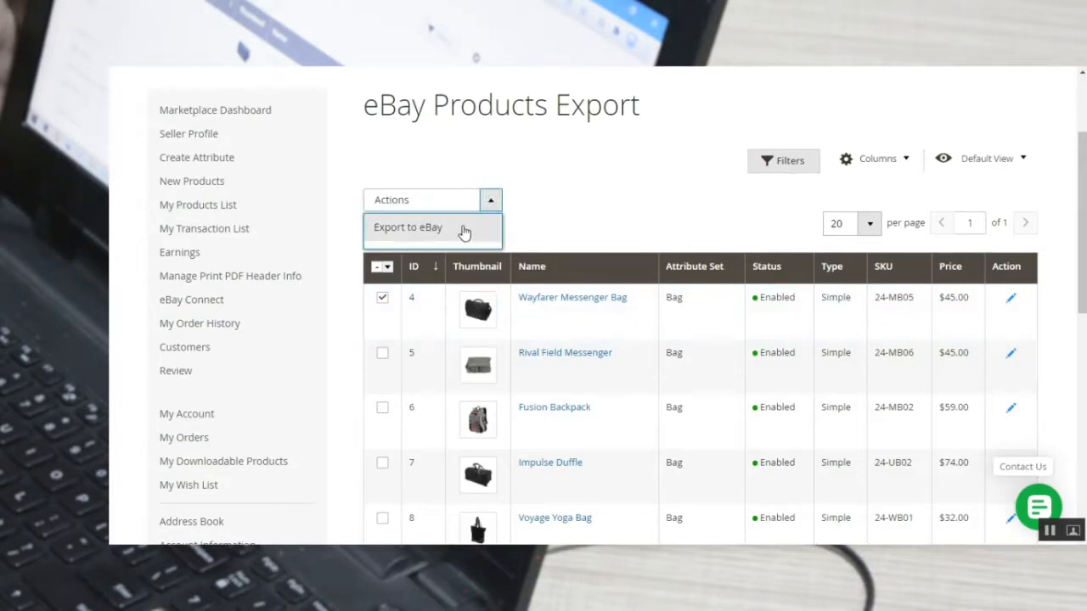
left_click(461, 227)
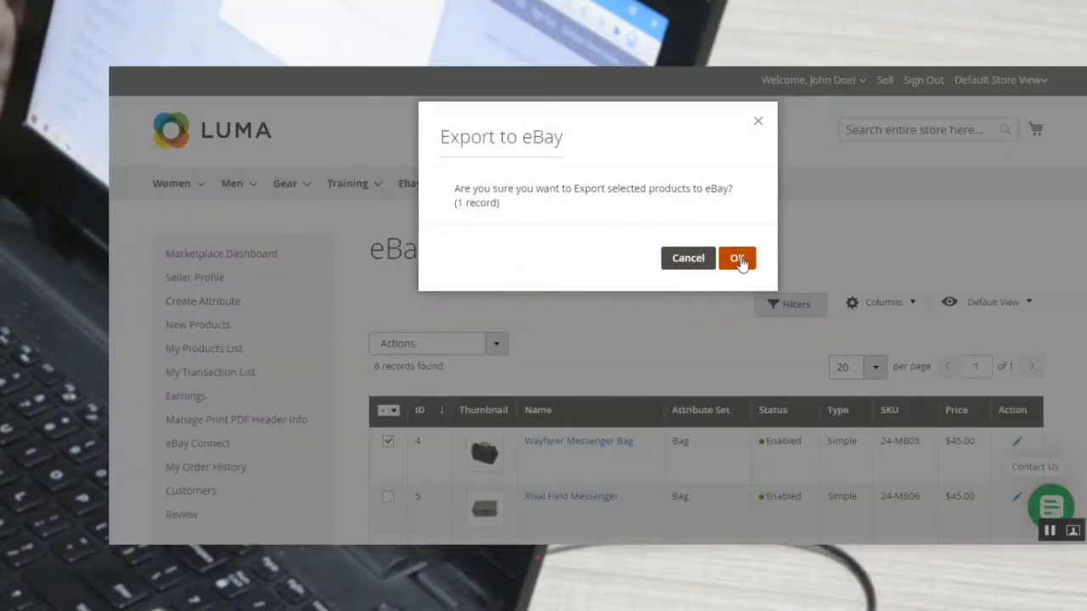
left_click(758, 123)
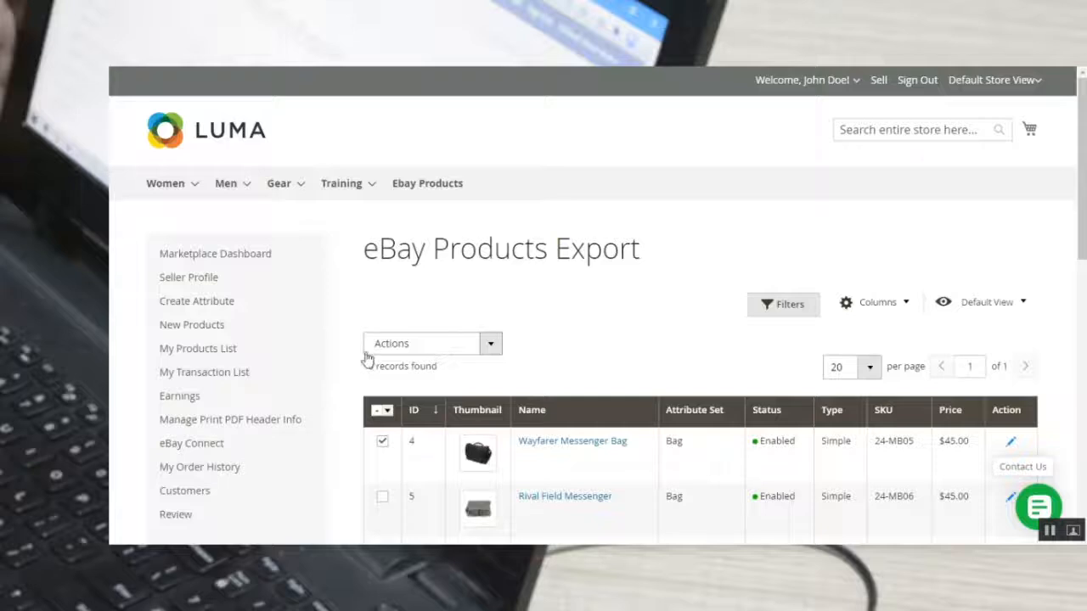
Open Assign Products to Category, select Red Tee and Headphones, and choose Collections as the product category.
mouse_move(243, 323)
left_click(281, 448)
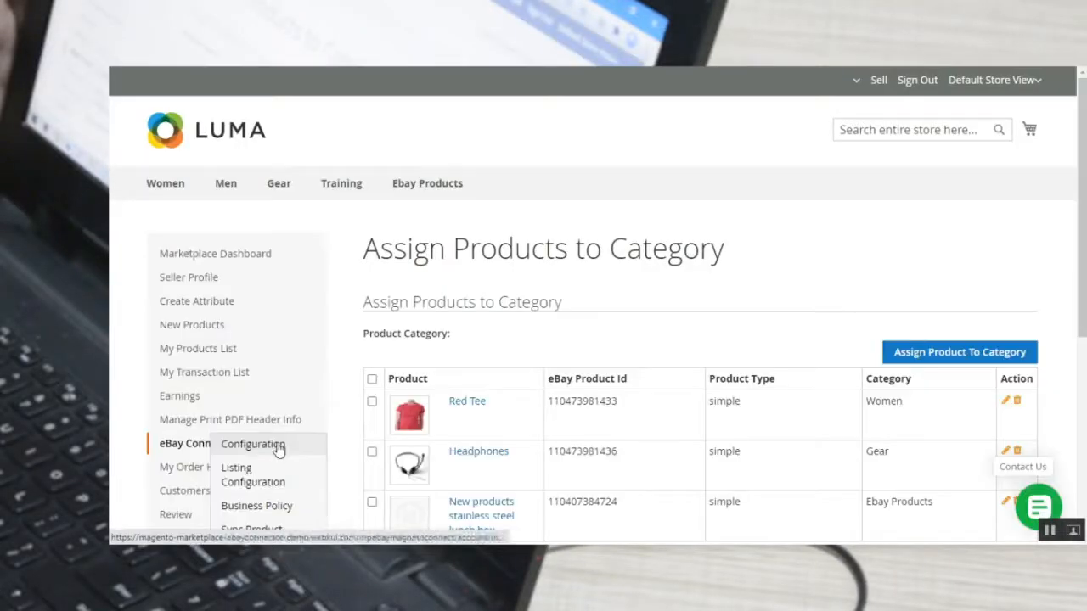
scroll(553, 431, "down", 1)
left_click(372, 338)
left_click(372, 389)
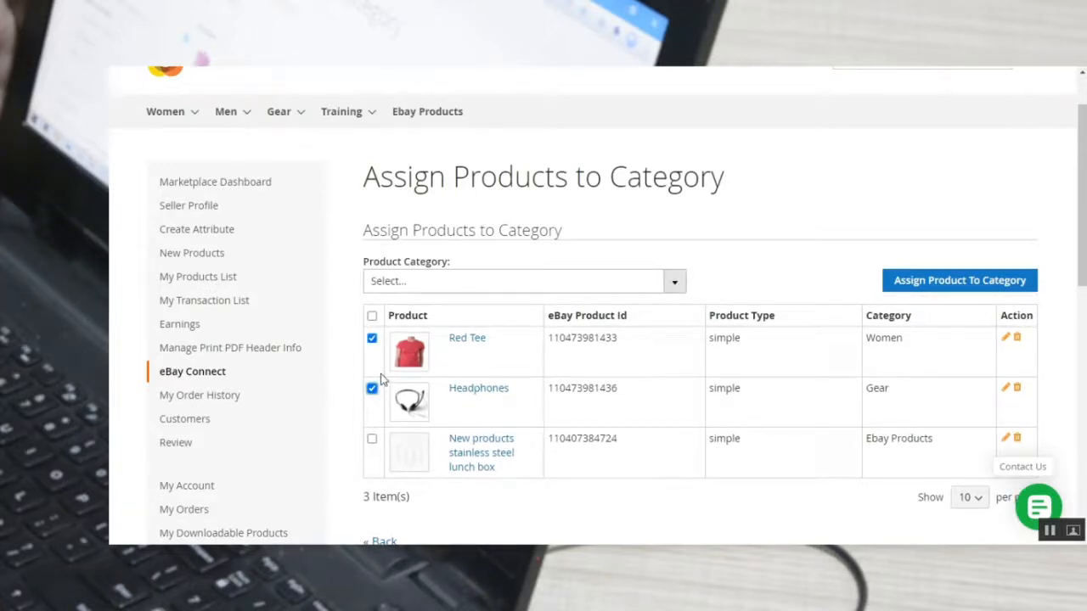
left_click(476, 287)
left_click(426, 417)
left_click(525, 514)
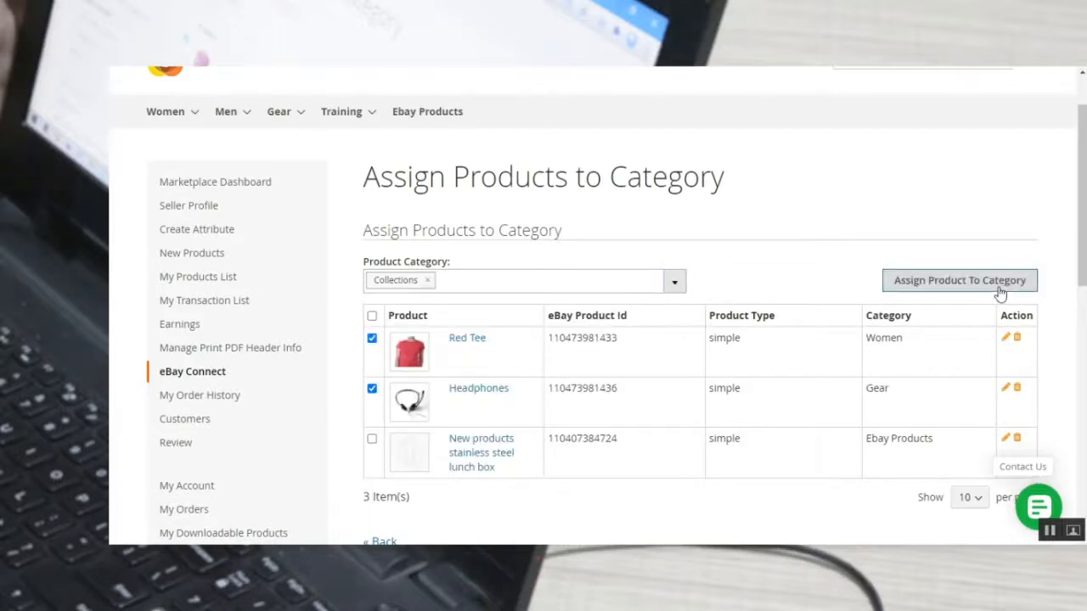
Open eBay Connect's Order Import page and review the order search and import options.
scroll(342, 315, "down", 1)
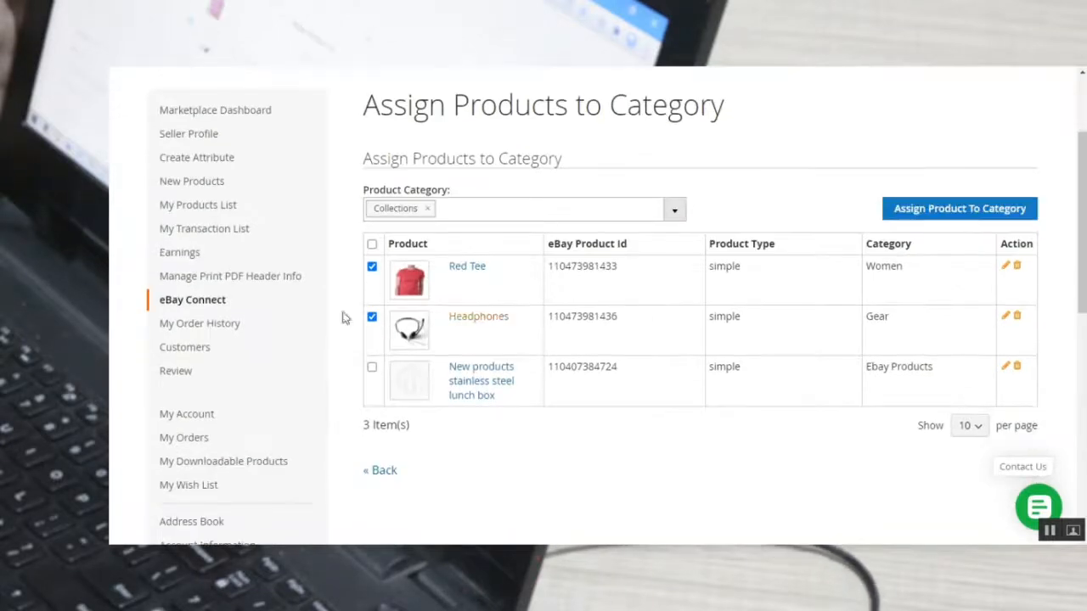
mouse_move(255, 316)
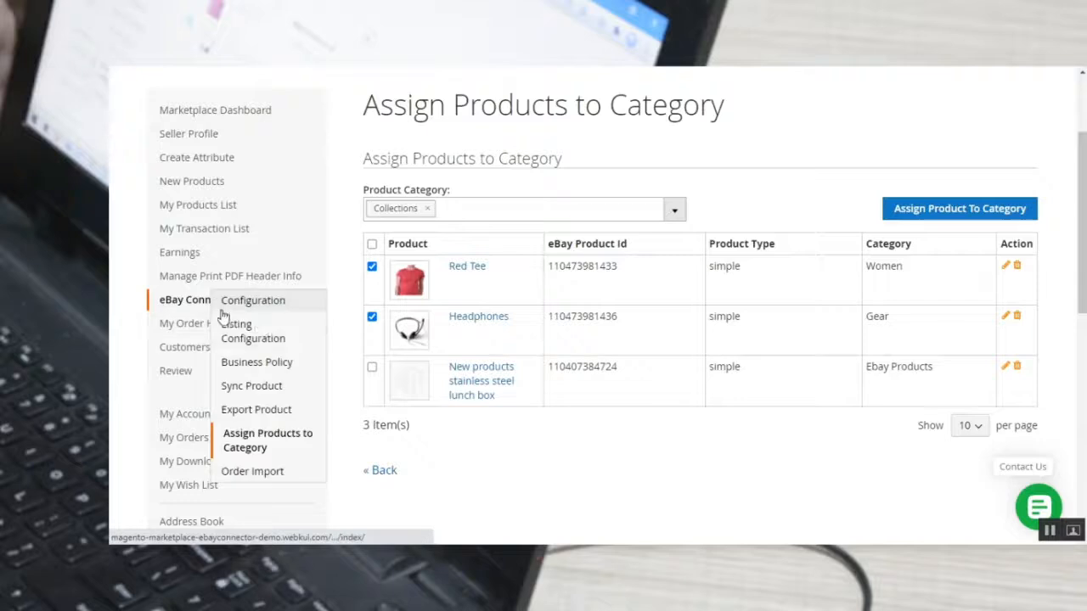
left_click(269, 472)
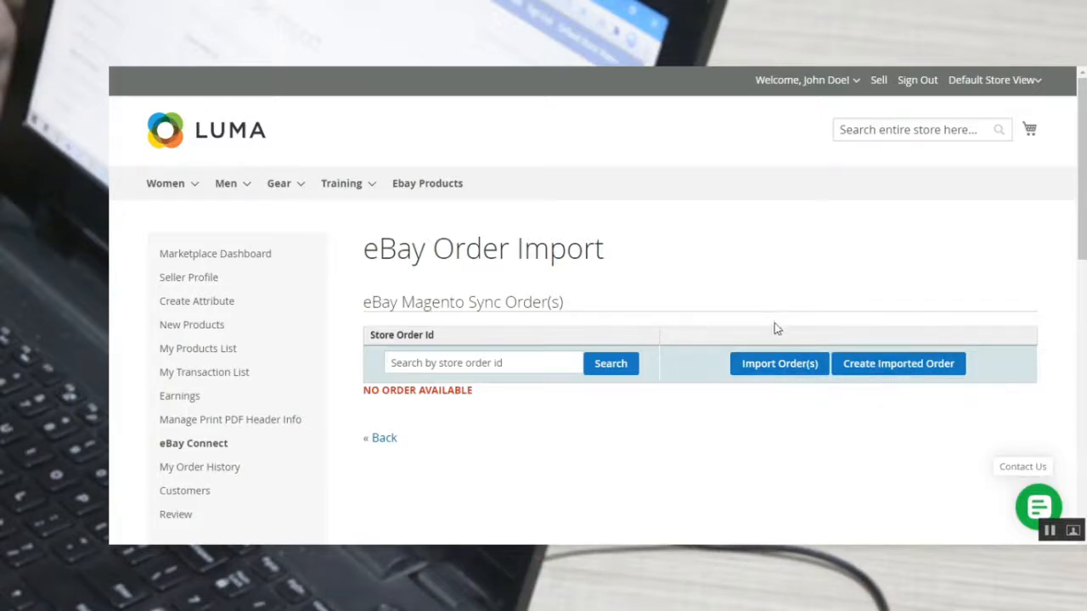
Return to the seller's eBay Connect Configuration page.
mouse_move(188, 441)
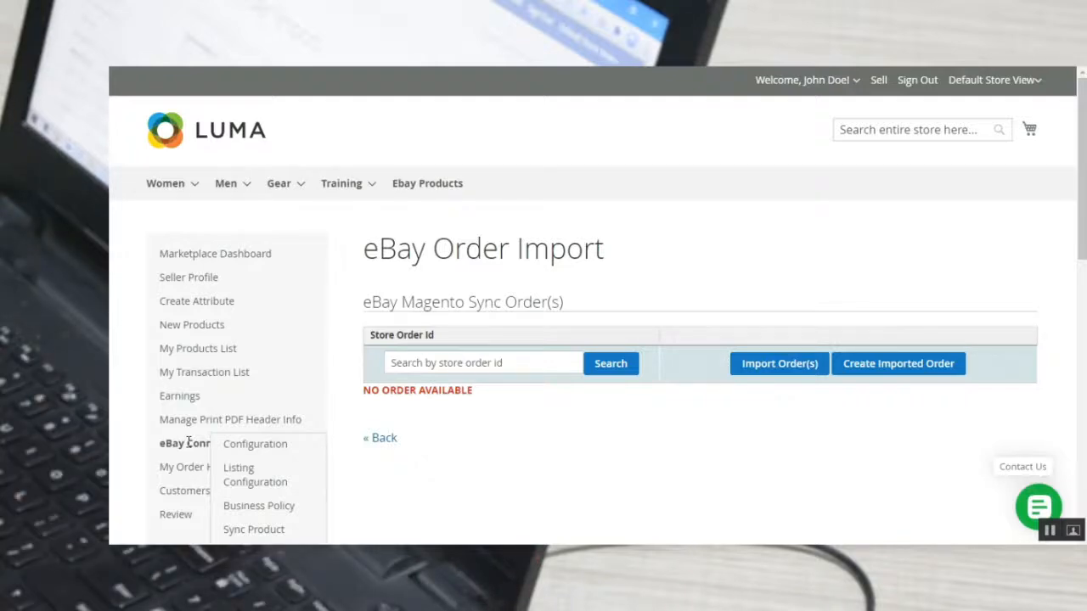
scroll(188, 441, "down", 2)
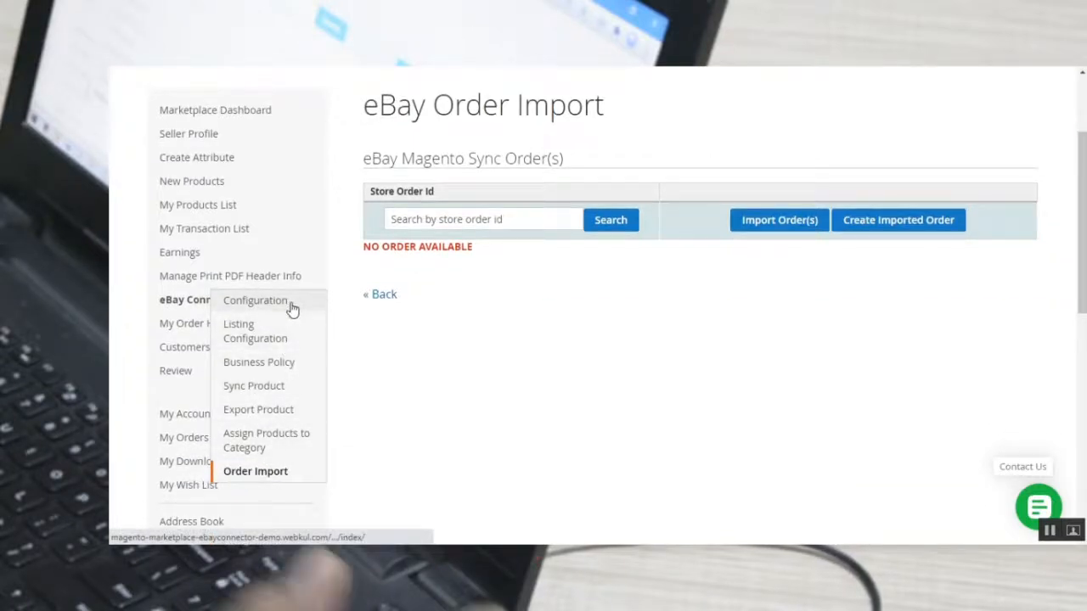
left_click(292, 306)
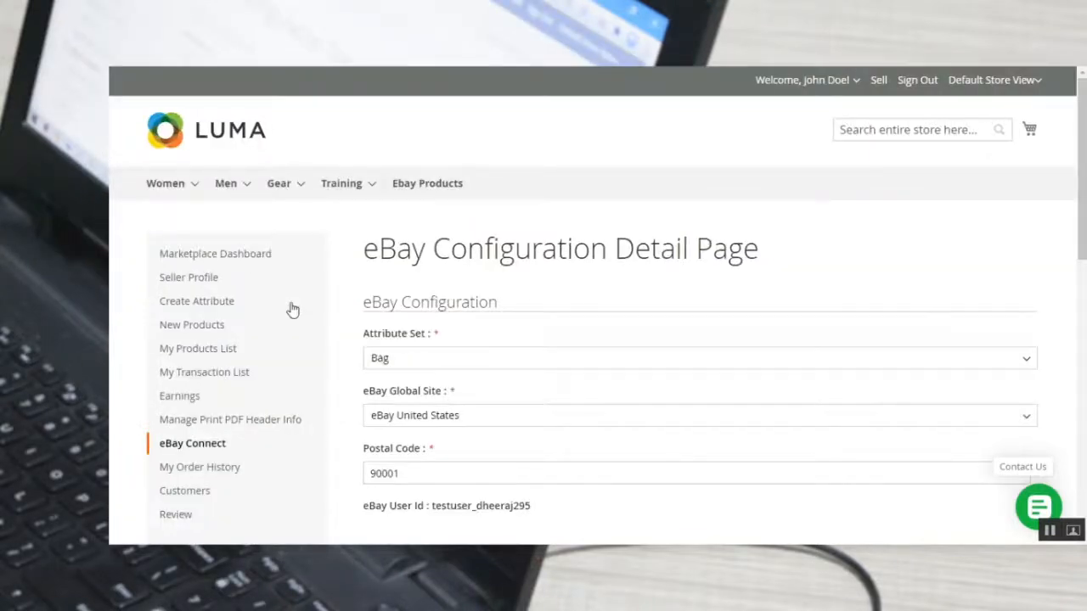